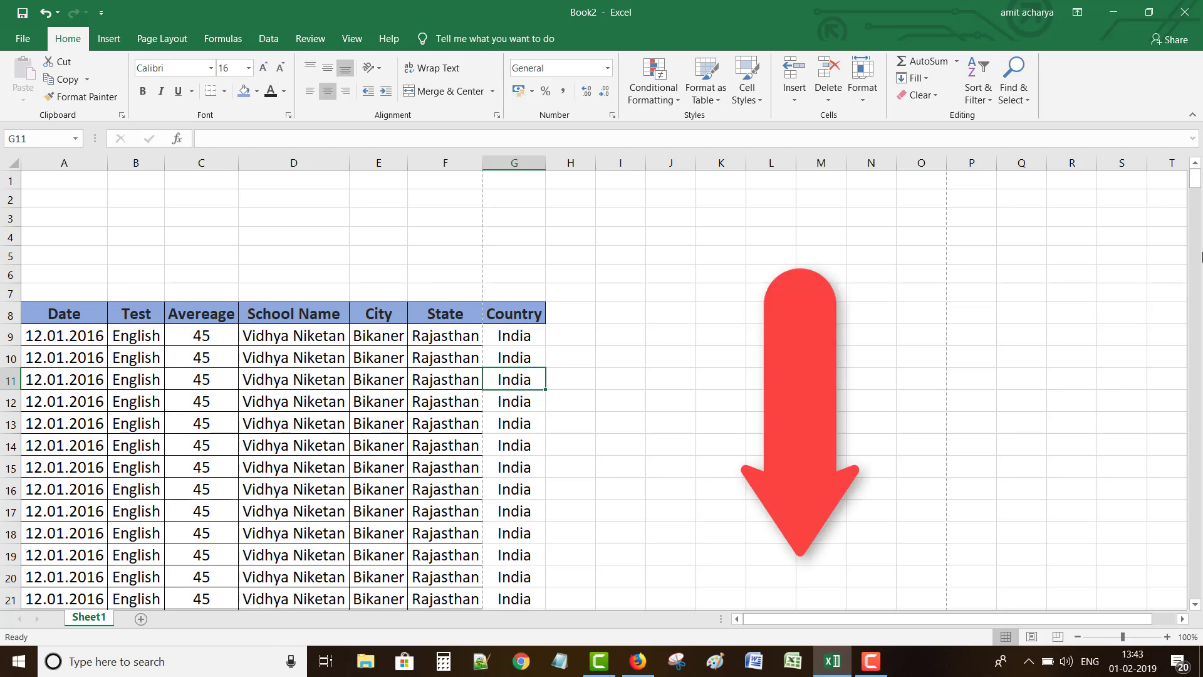
mouse_move(1195, 186)
mouse_down()
mouse_move(1197, 201)
mouse_move(1196, 179)
mouse_up()
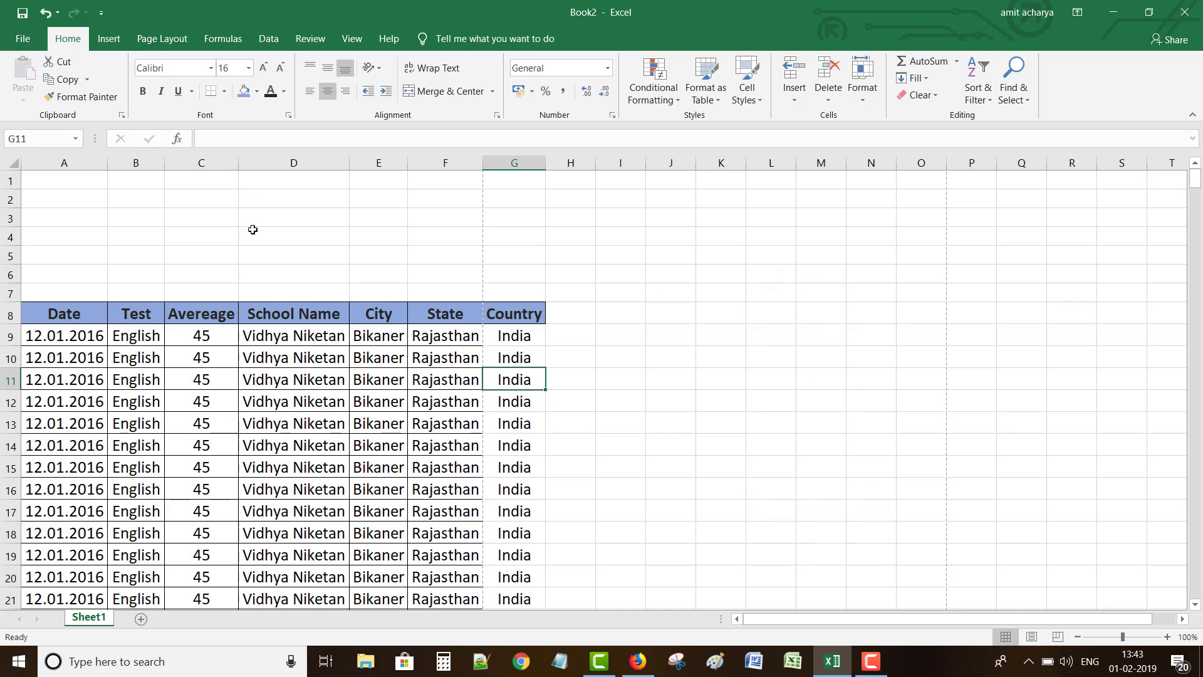
click(69, 313)
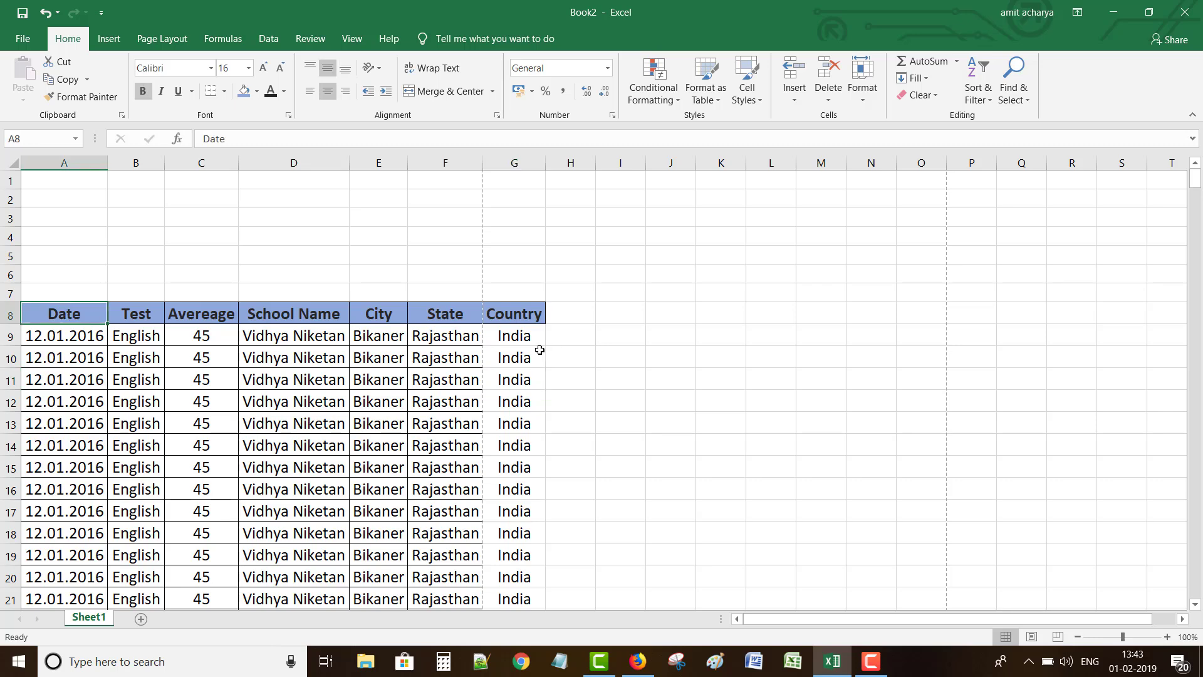
scroll(448, 358, down, 15)
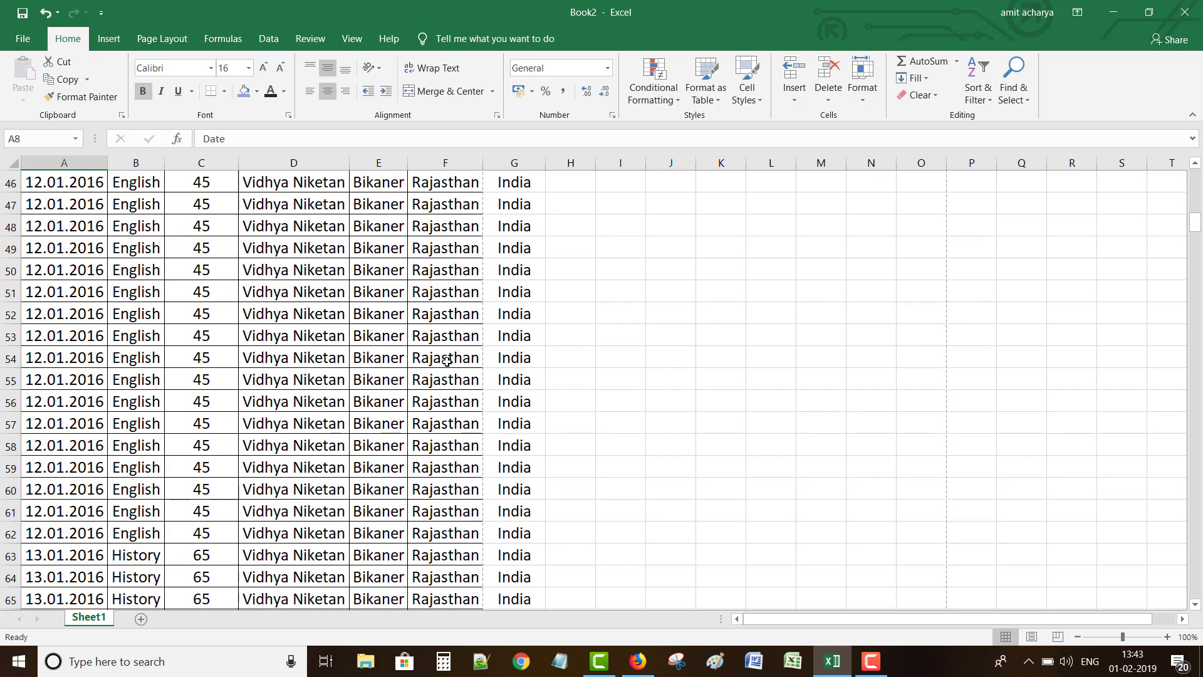
scroll(446, 360, down, 2)
scroll(446, 360, up, 20)
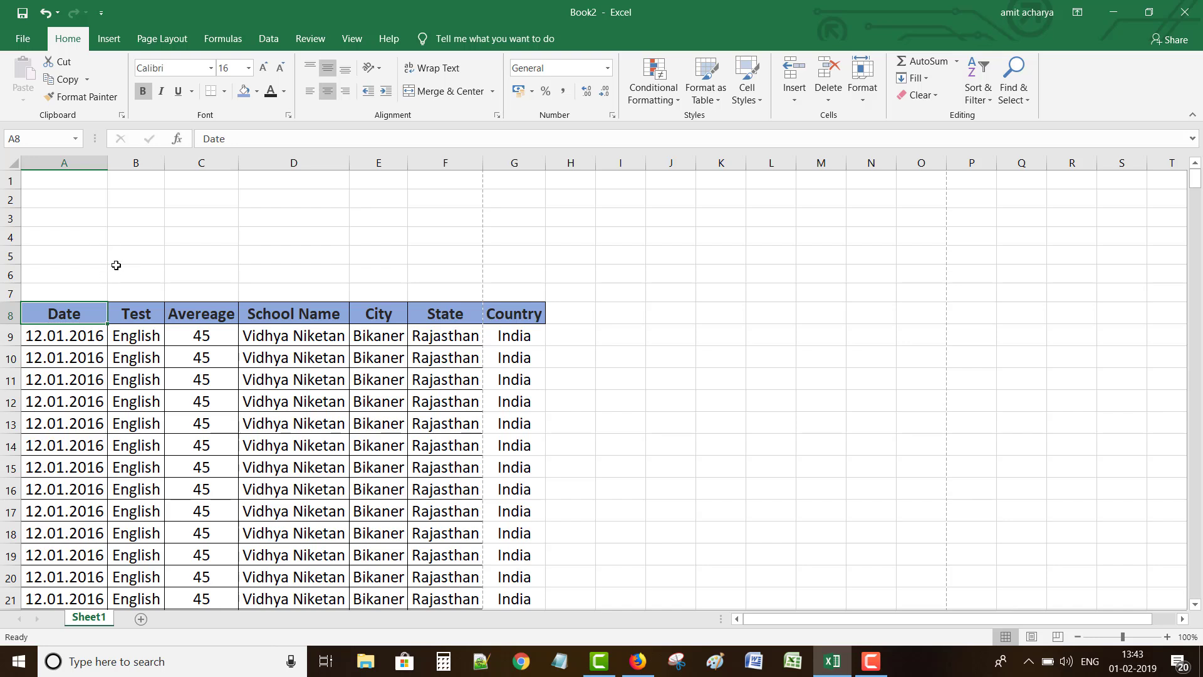
Add a header to the sheet and insert the page number field in its left section.
click(35, 248)
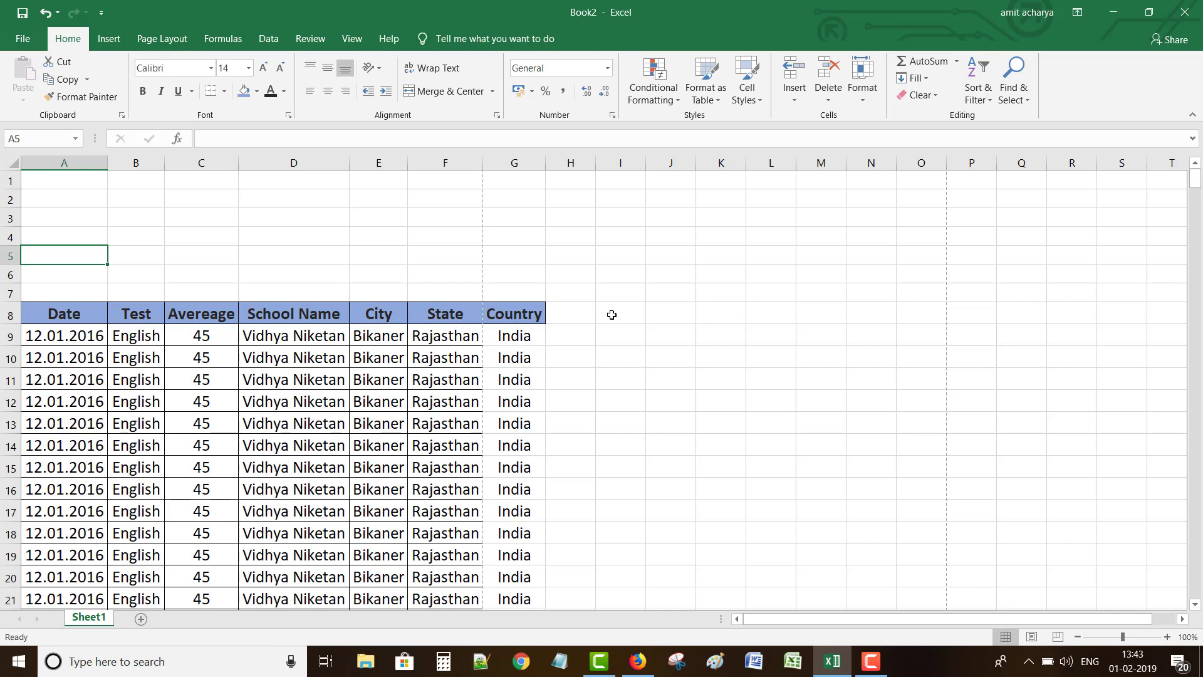
click(111, 40)
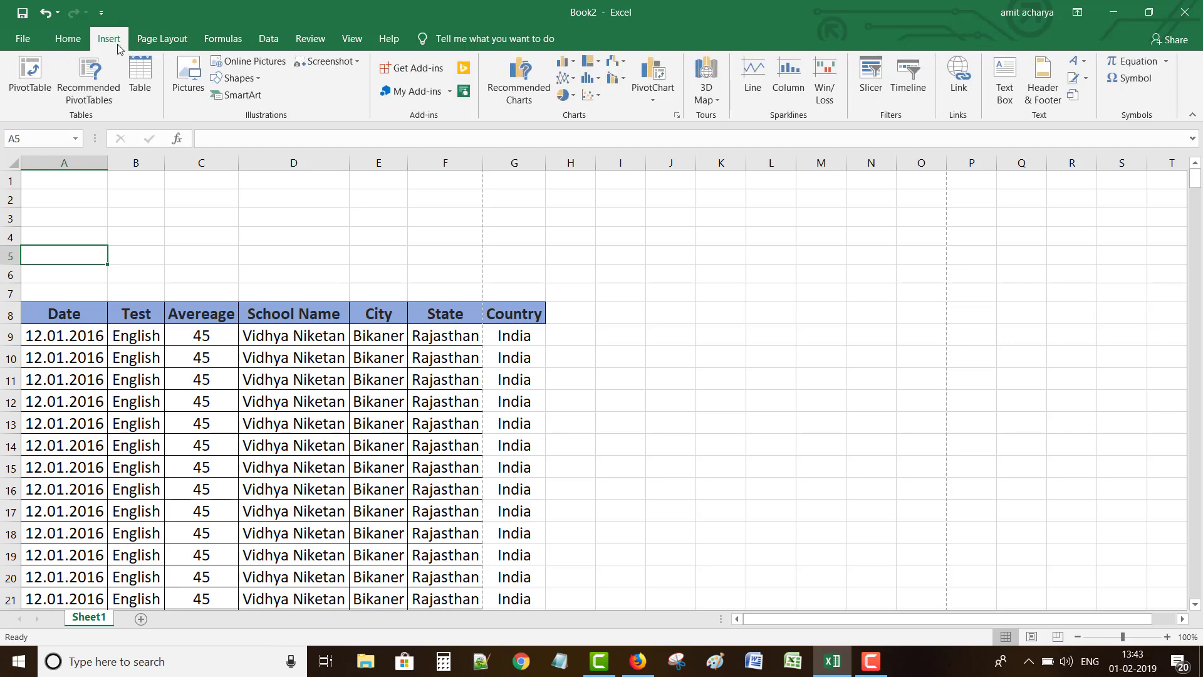
click(1033, 87)
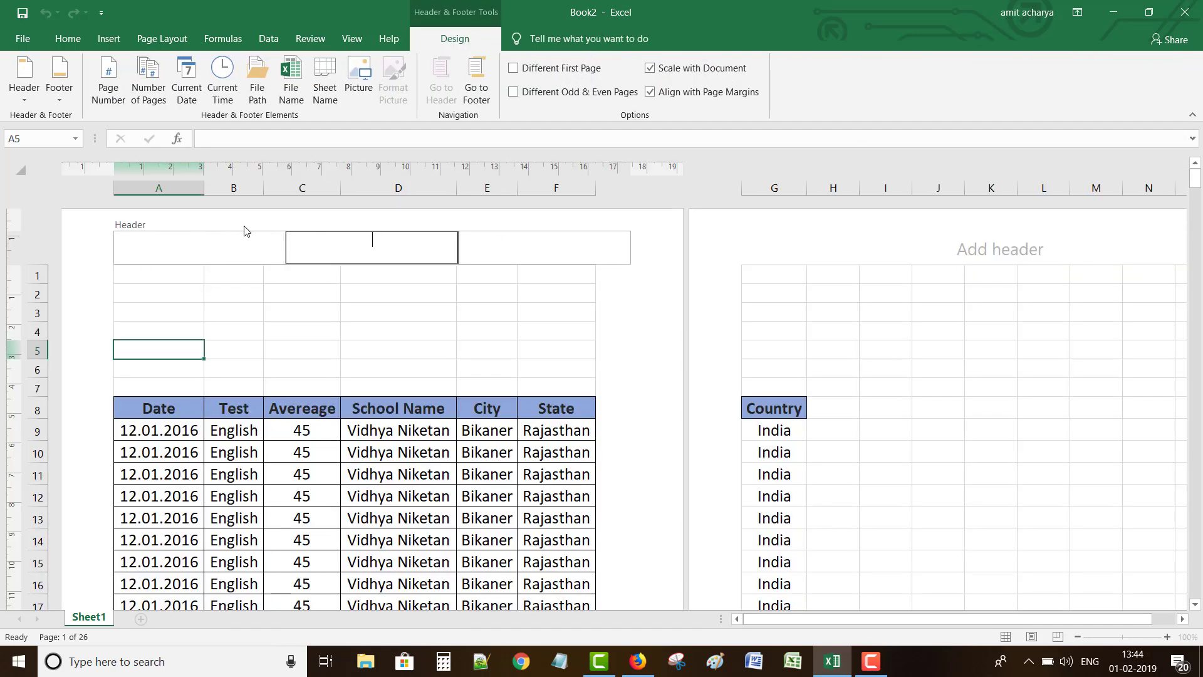
click(156, 249)
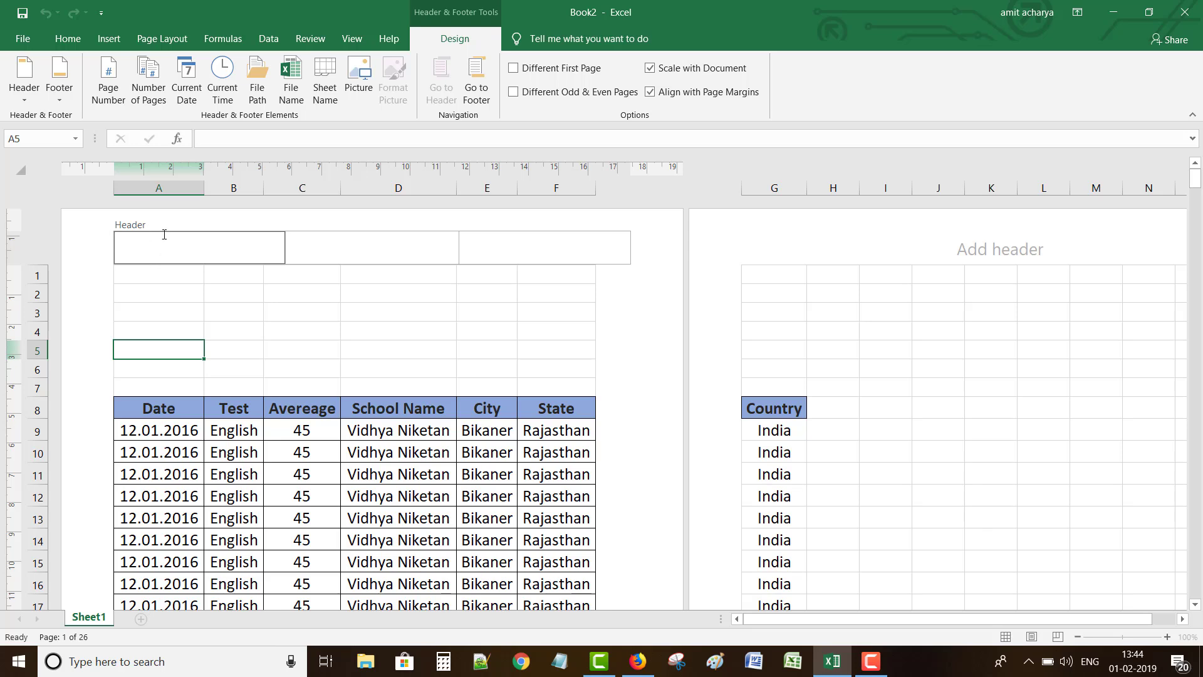
click(106, 90)
click(380, 325)
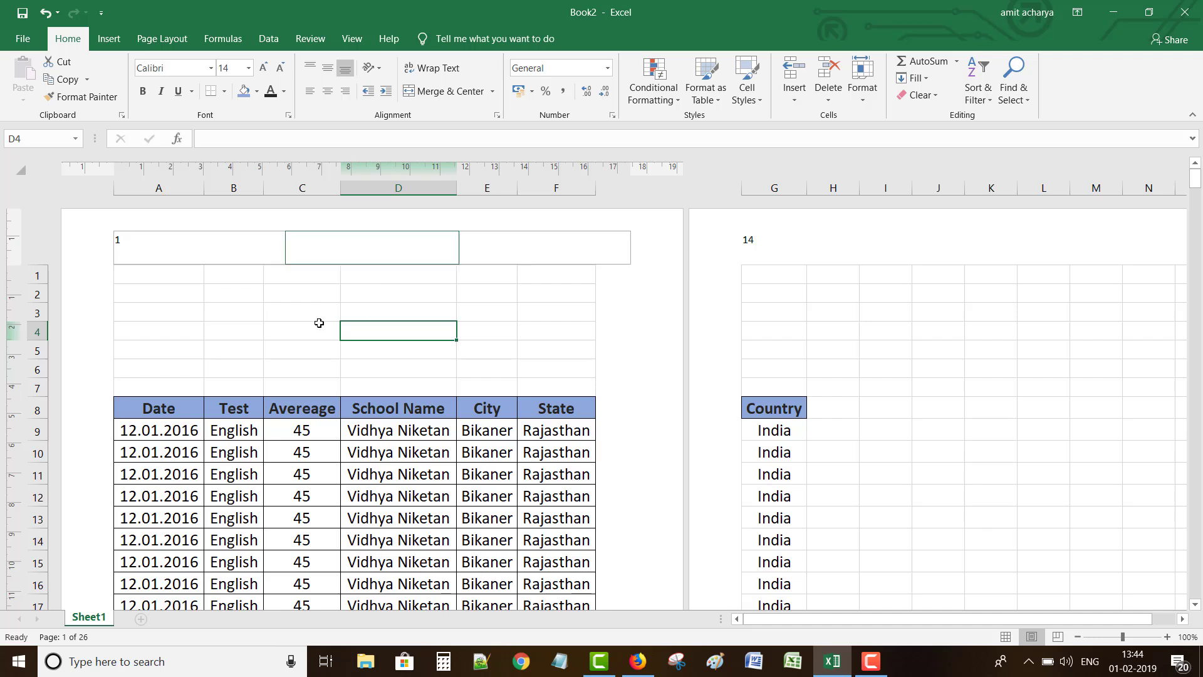
Put the word "Page" before the page number field in the left header section.
click(132, 239)
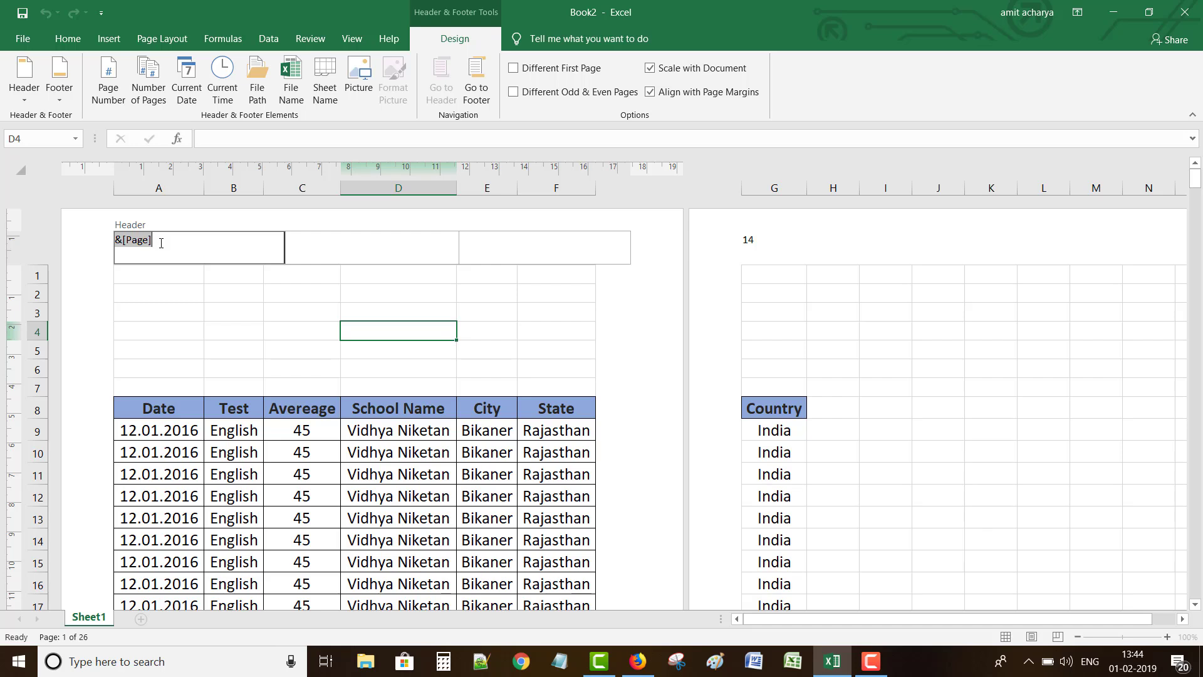
click(161, 243)
text(Page)
click(287, 313)
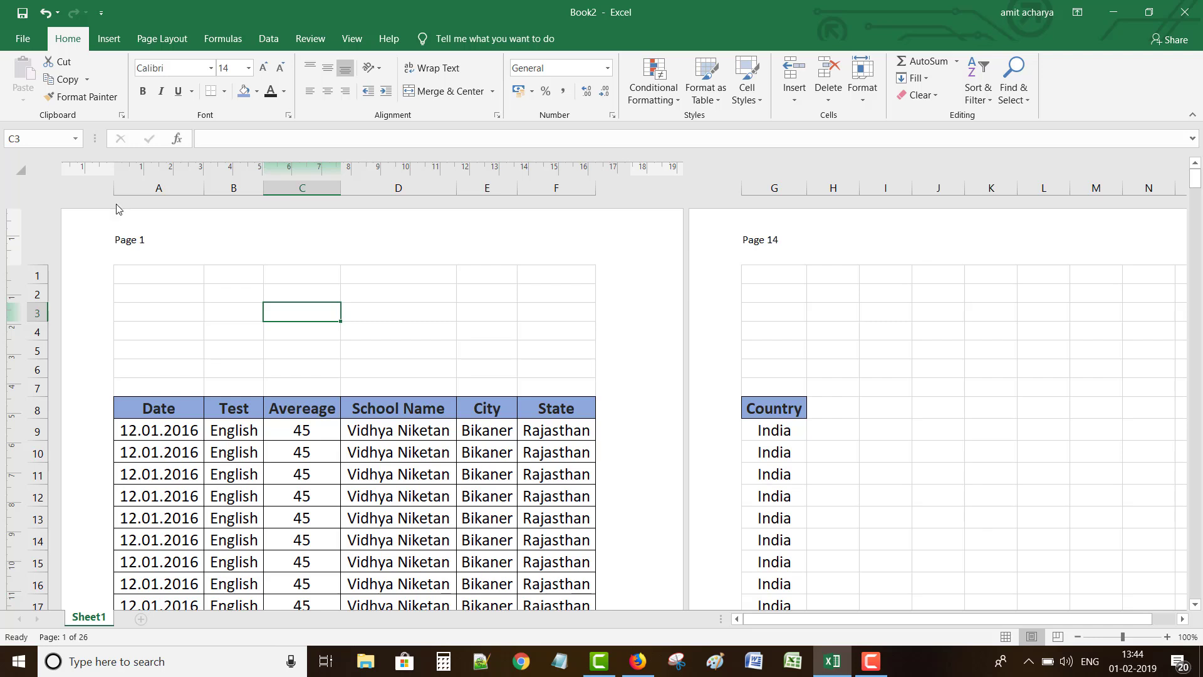
Append "of" and the number-of-pages field after the page number in the left header section.
click(138, 248)
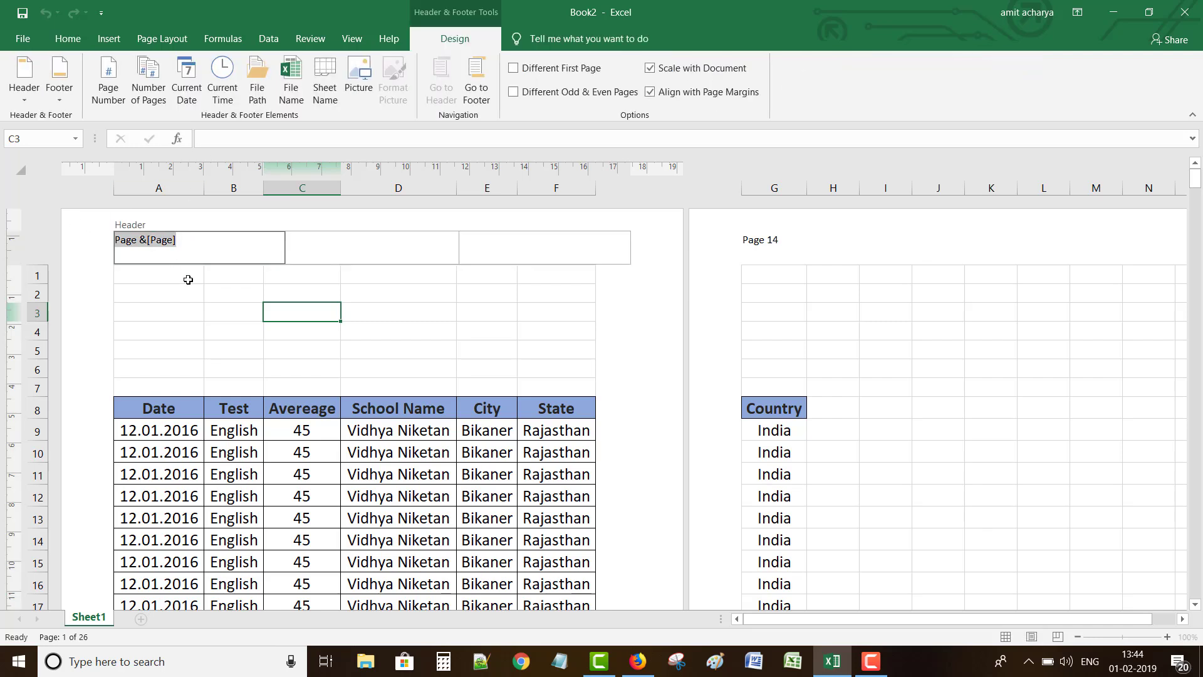
click(218, 243)
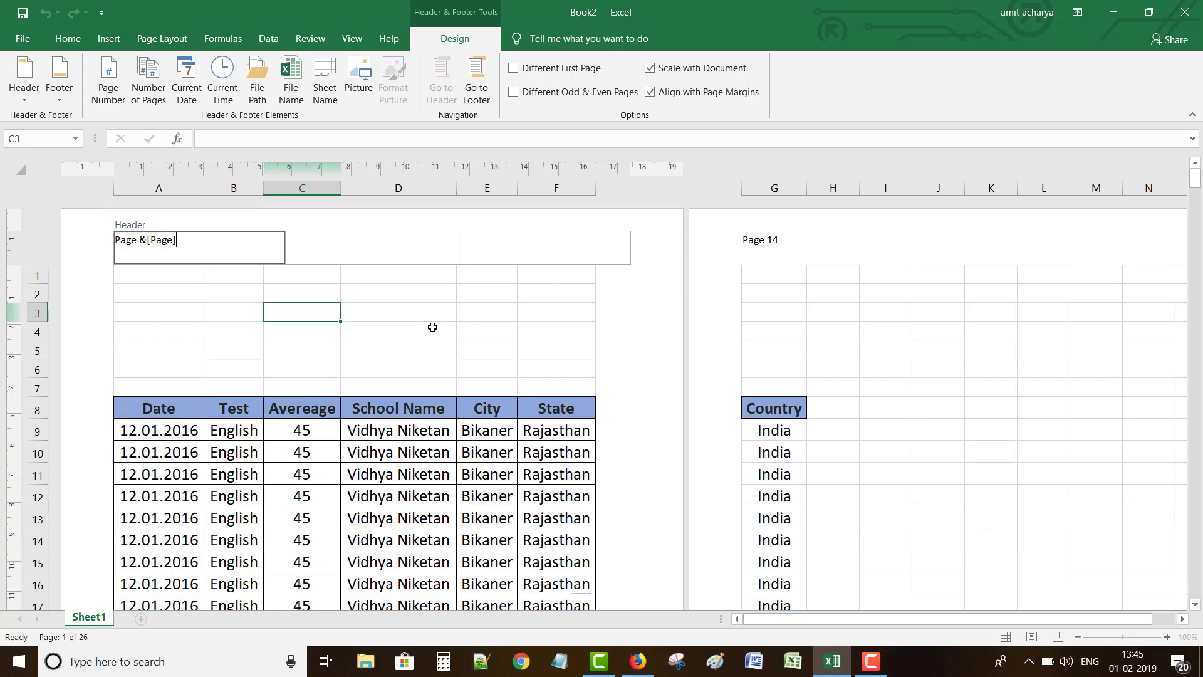
click(157, 88)
text(of 26)
click(441, 336)
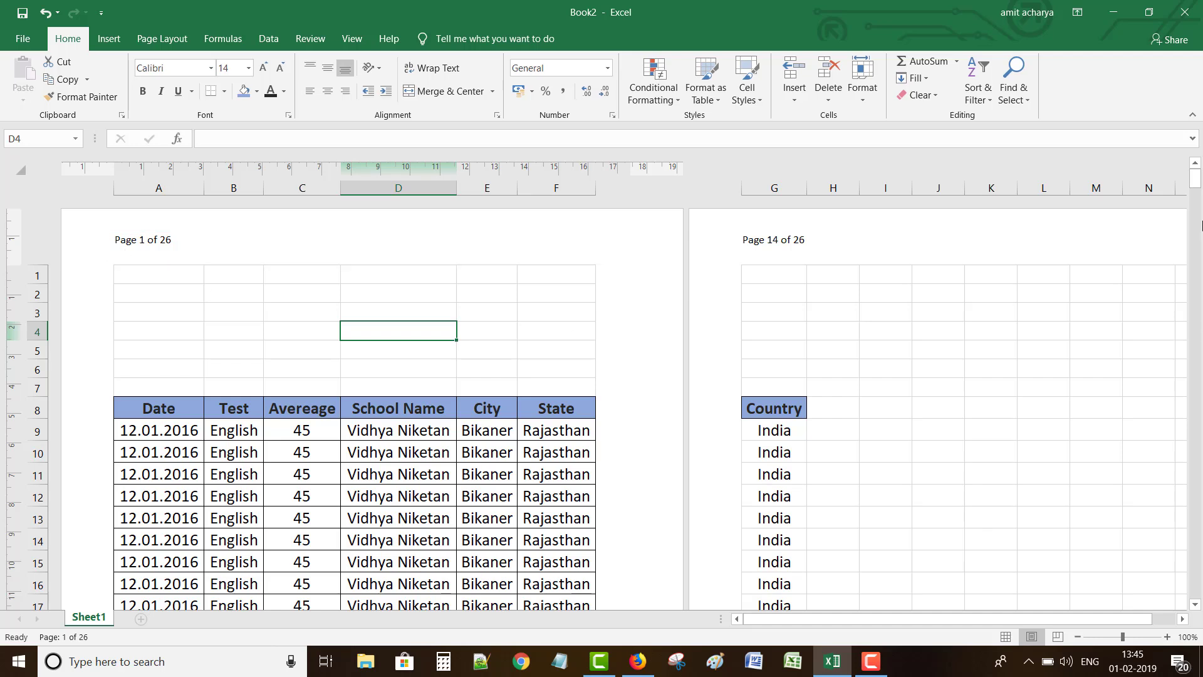
Check the page header in the print preview, and return to the worksheet.
mouse_move(1196, 180)
mouse_down()
mouse_move(1198, 285)
mouse_move(1199, 175)
mouse_up()
click(20, 39)
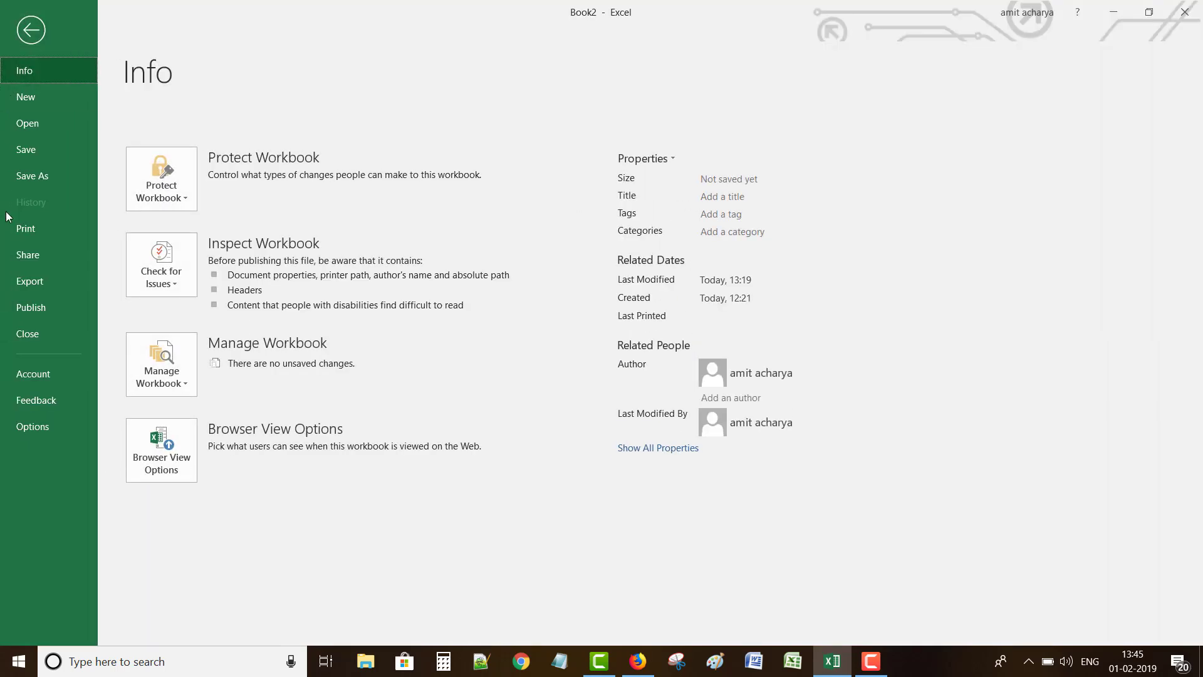
click(21, 232)
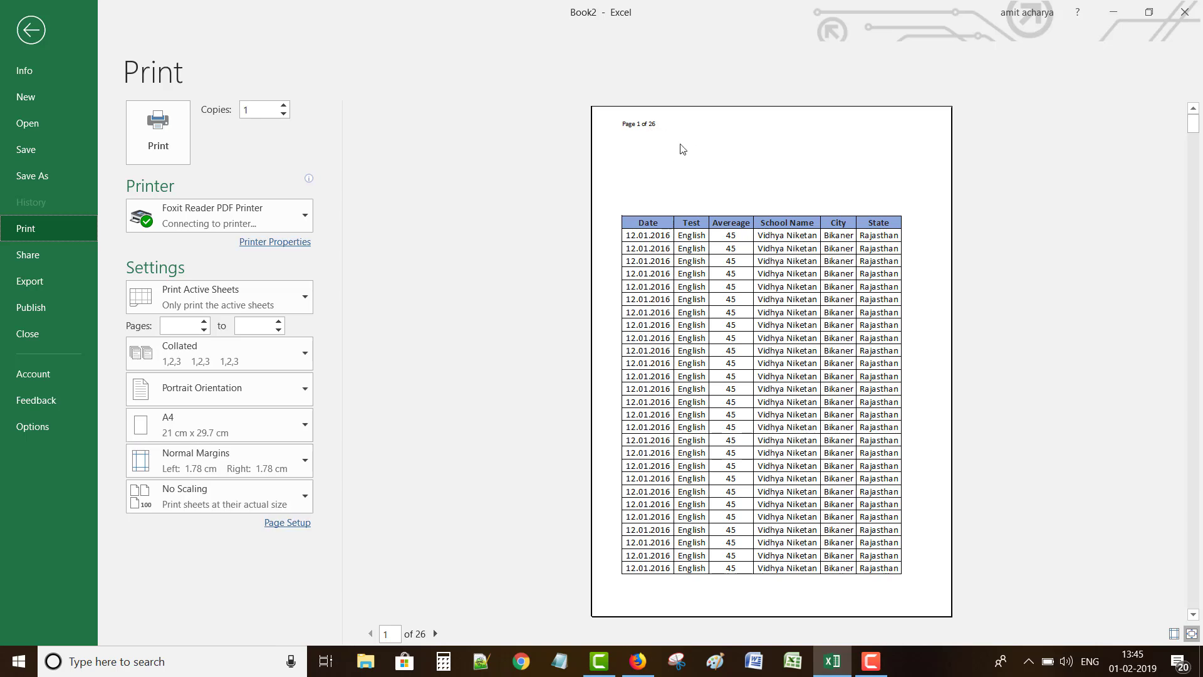
click(31, 30)
Insert the current date field in the center section of the header.
click(169, 251)
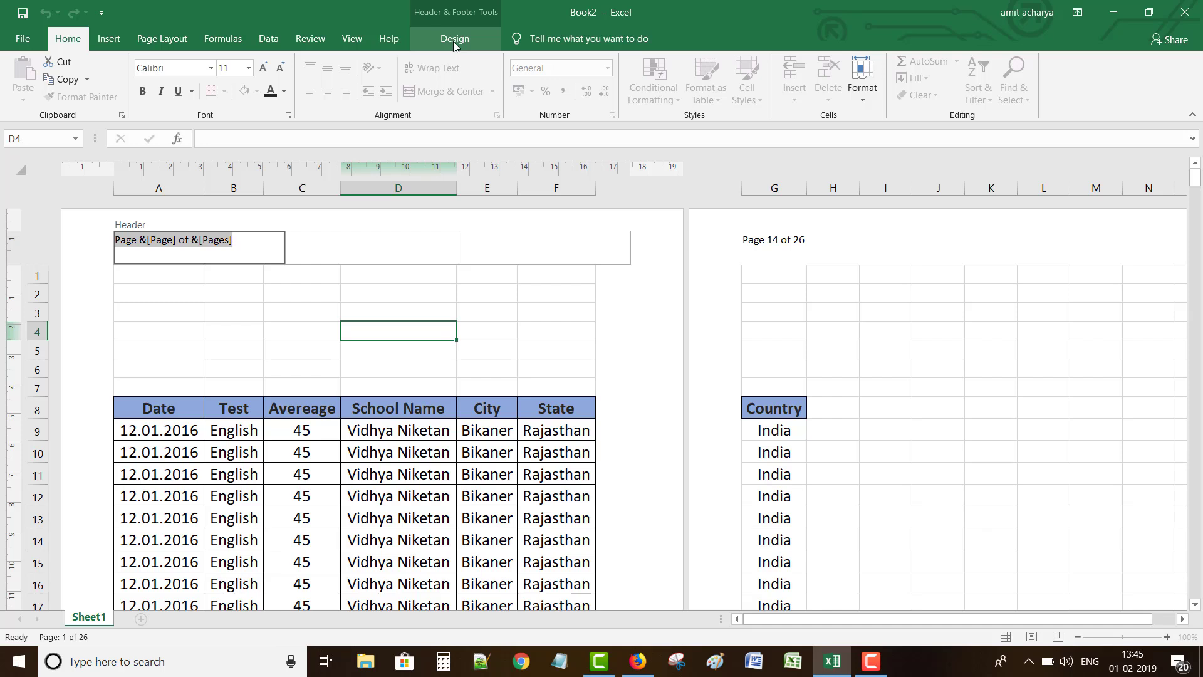
click(291, 332)
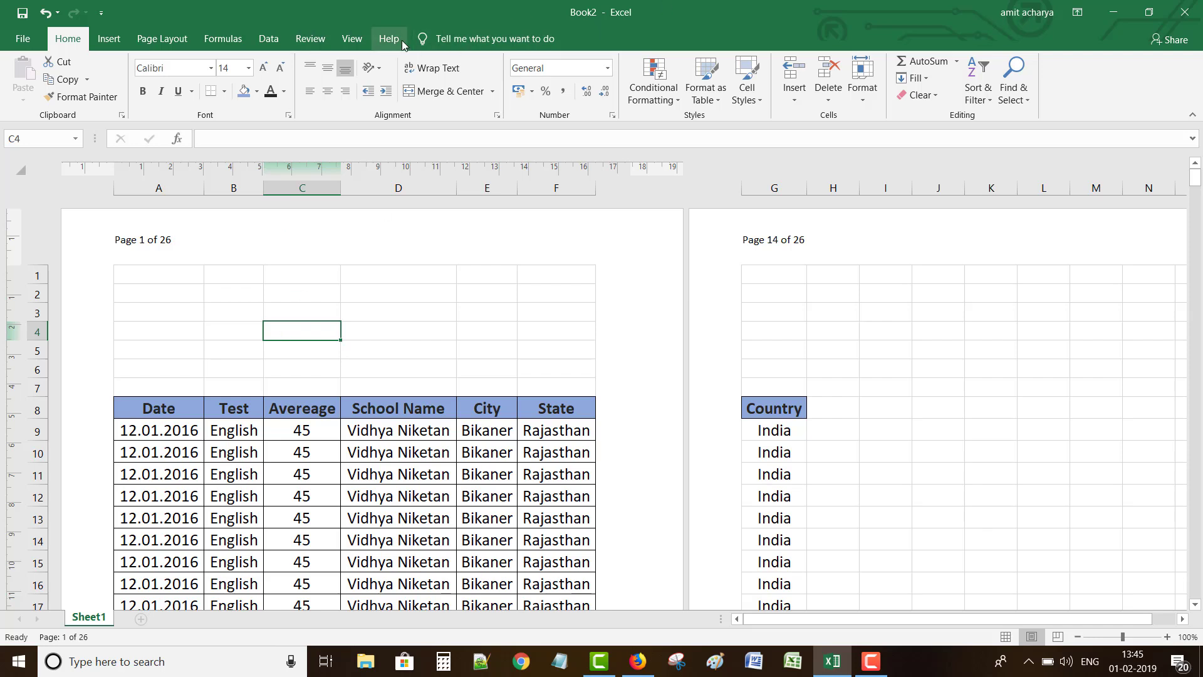
click(191, 246)
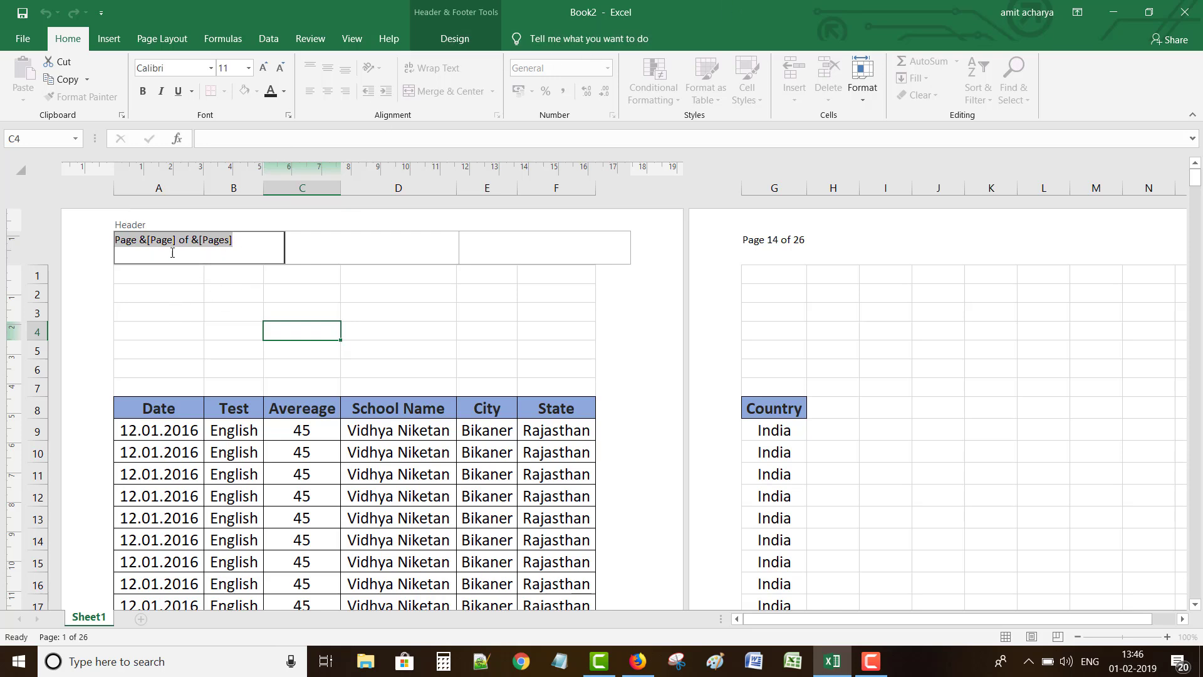
key(Tab)
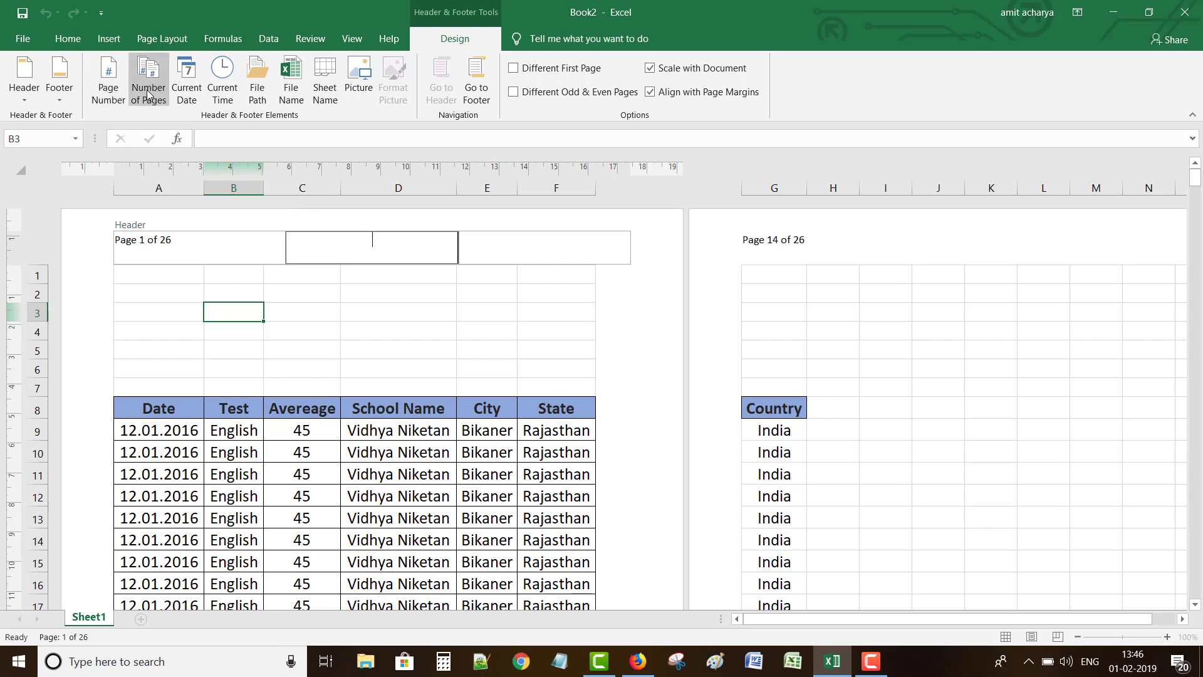
click(191, 91)
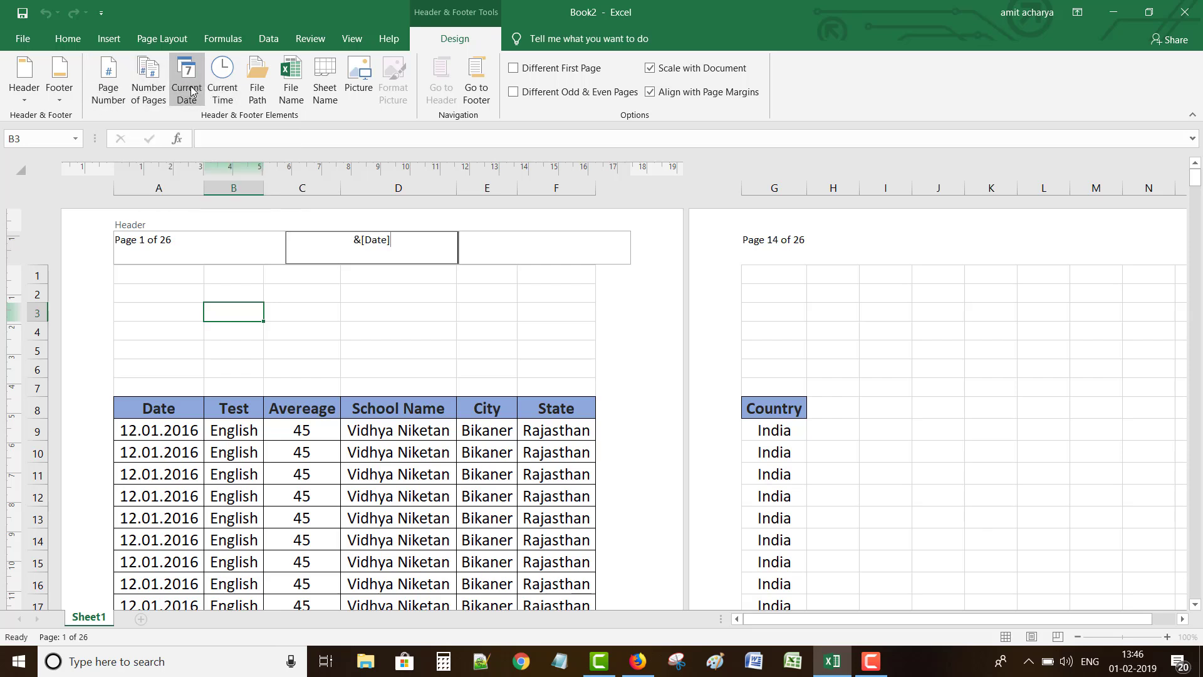
click(379, 323)
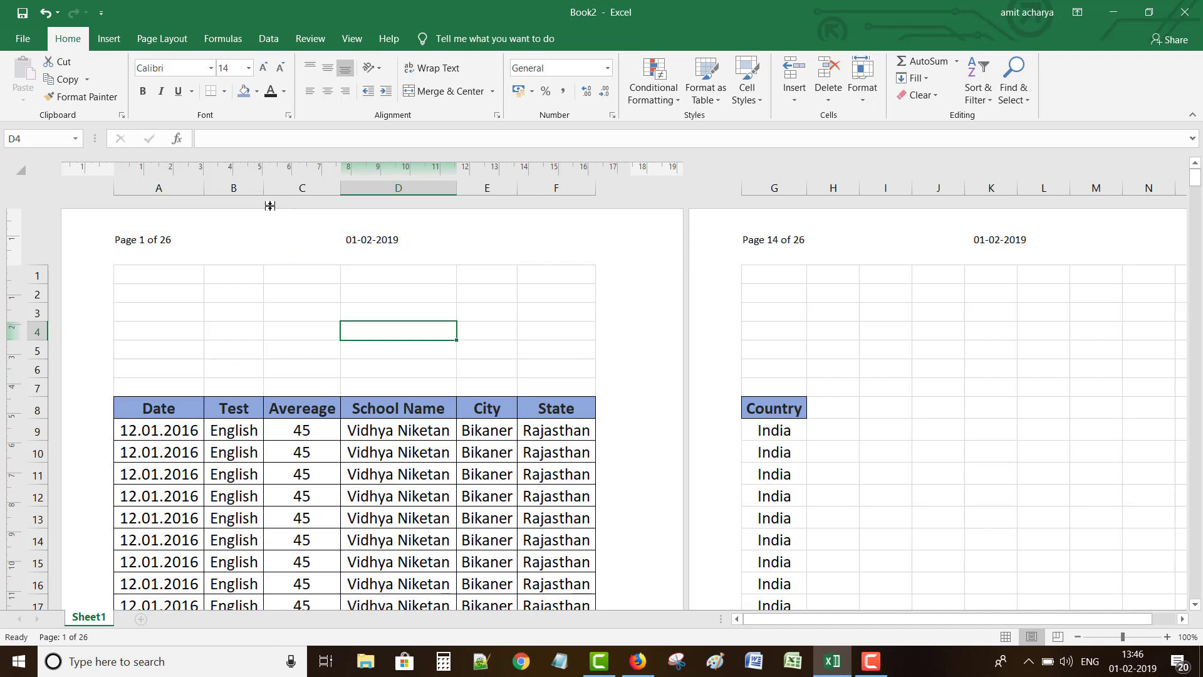
Insert the current time field on a new line below the date in the center header section.
click(371, 241)
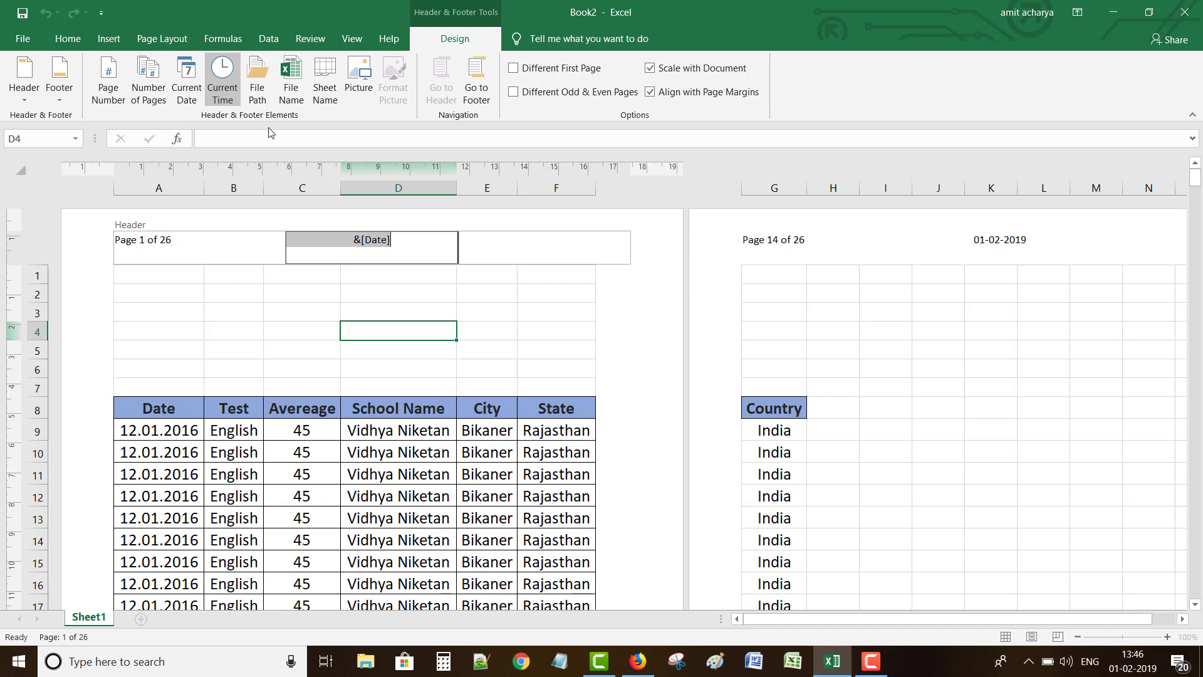
click(444, 239)
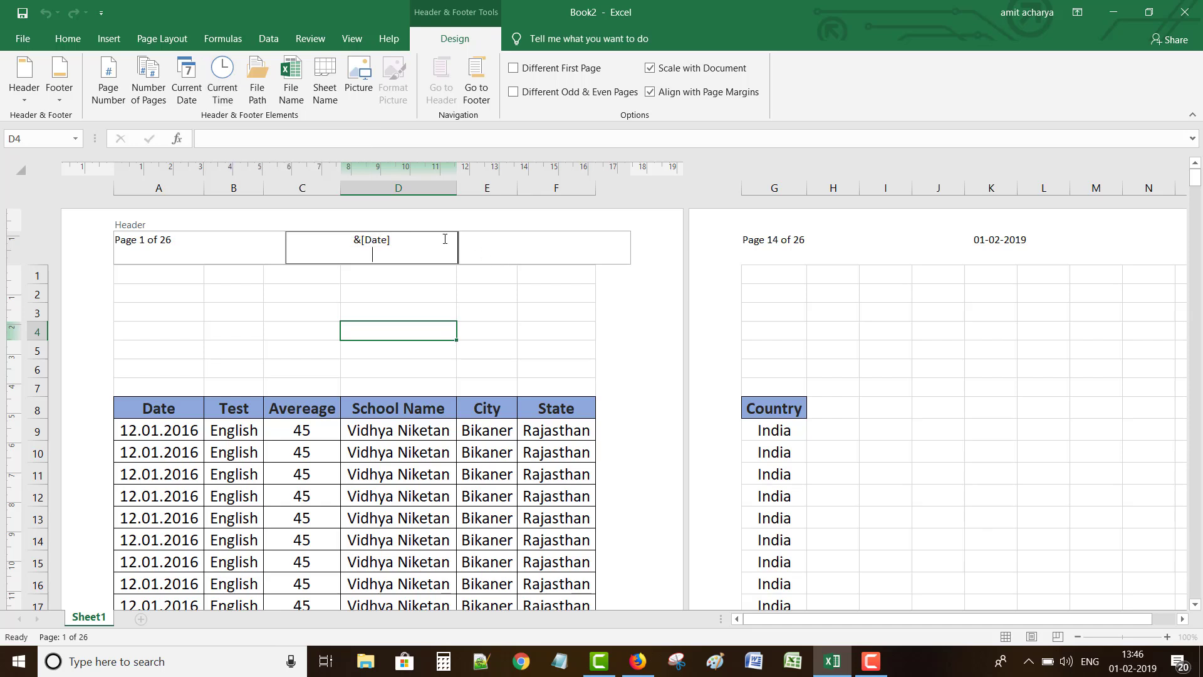
key(Return)
click(223, 82)
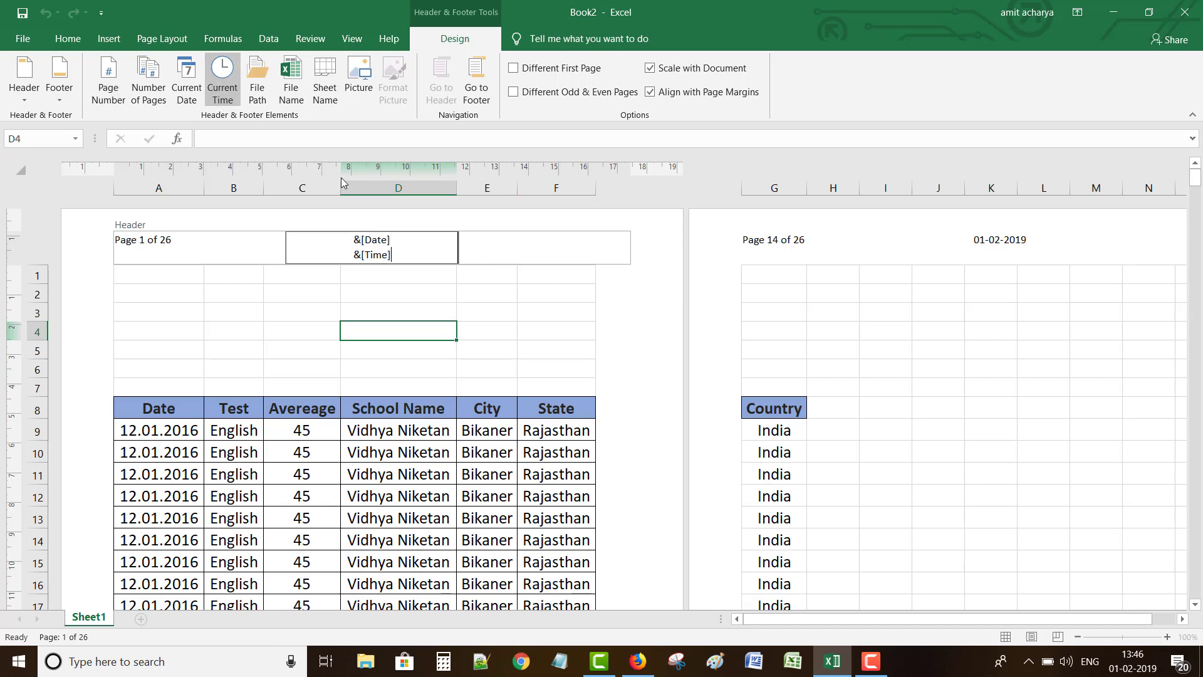
click(548, 275)
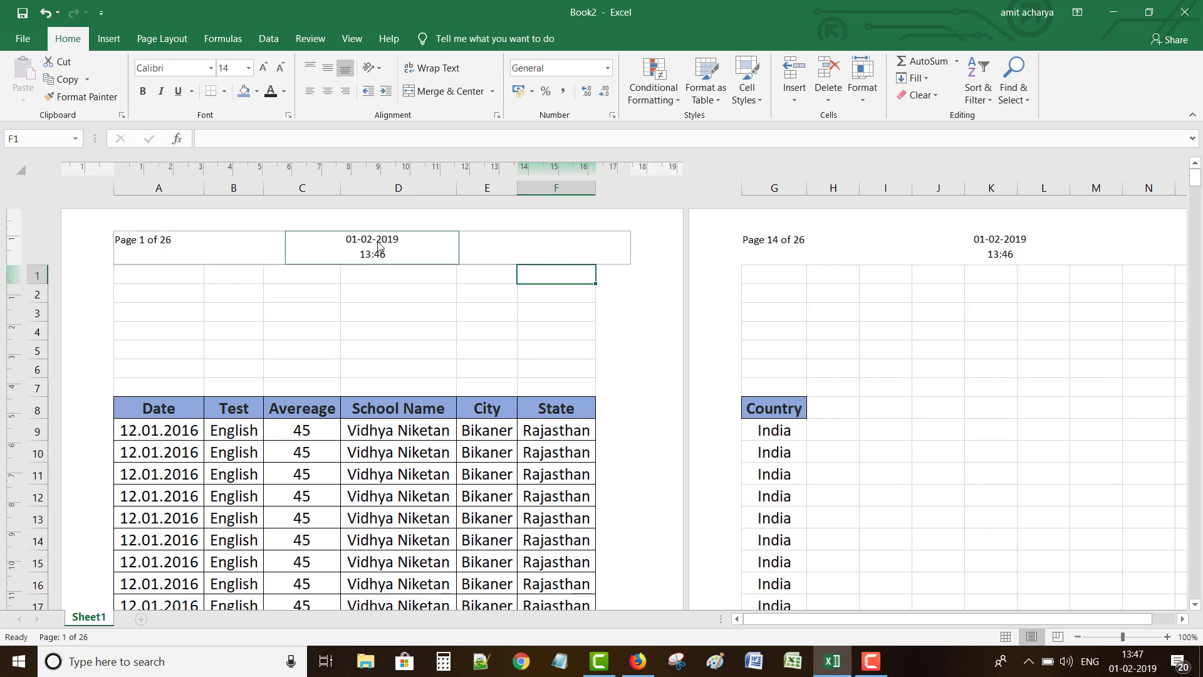
Replace the date and time in the center header section with the file path field.
click(373, 258)
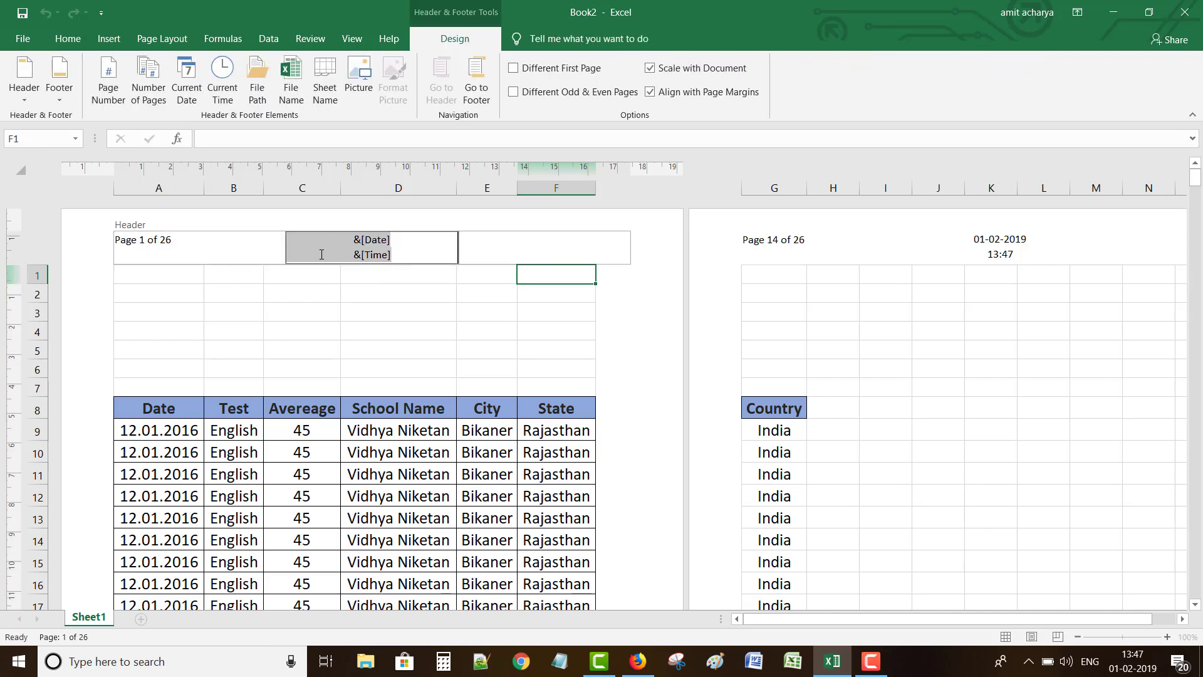
click(423, 242)
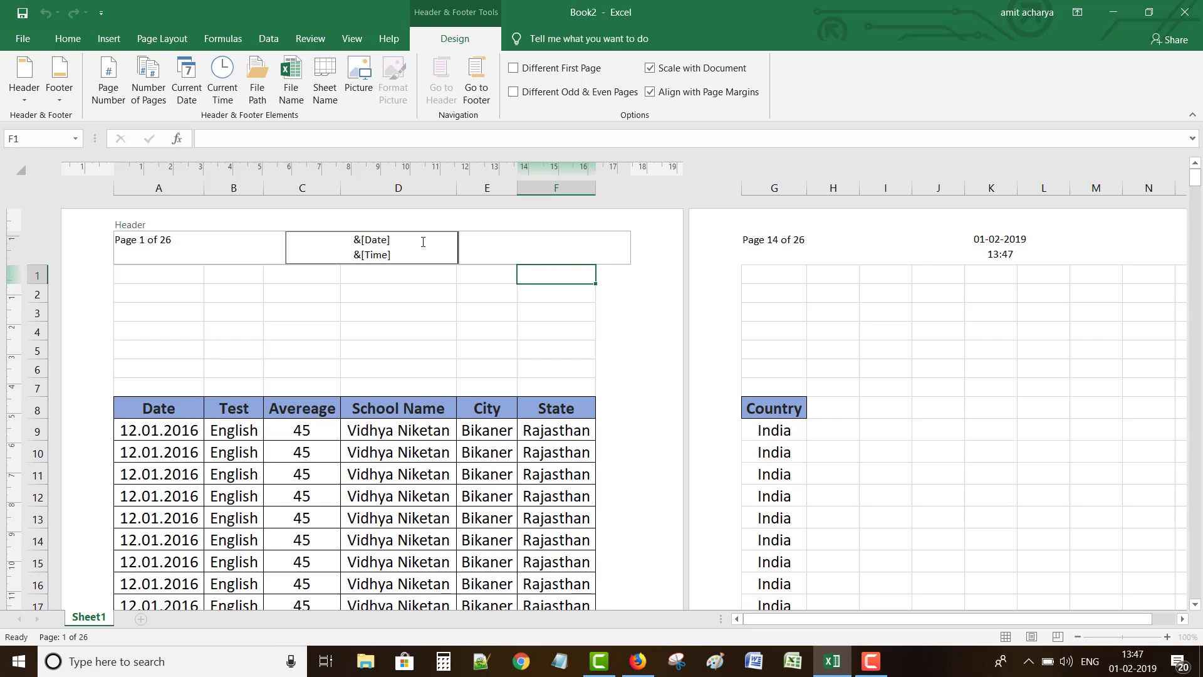
drag(414, 253, 331, 224)
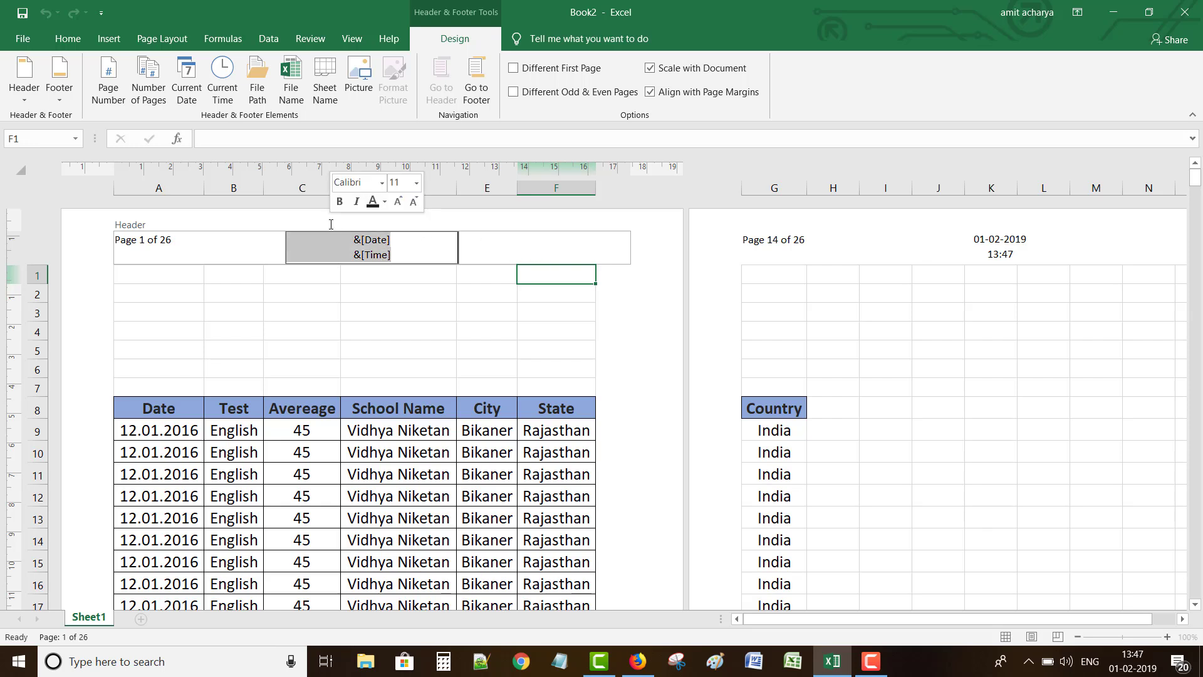
key(Delete)
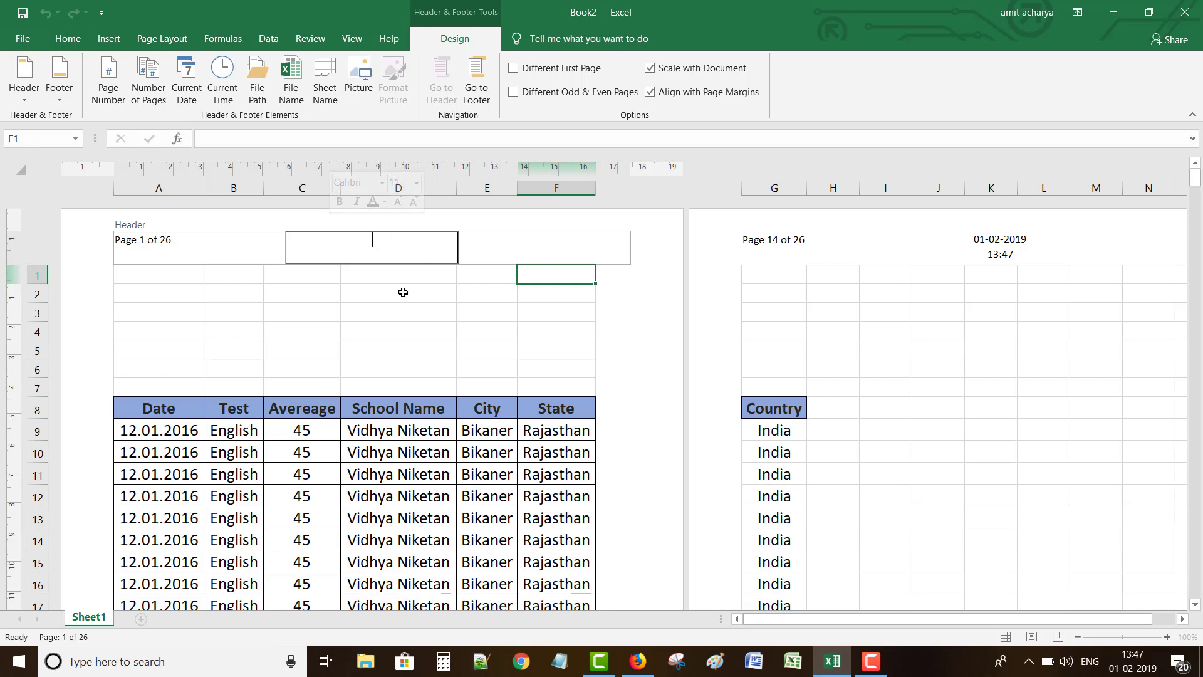
click(256, 84)
click(328, 324)
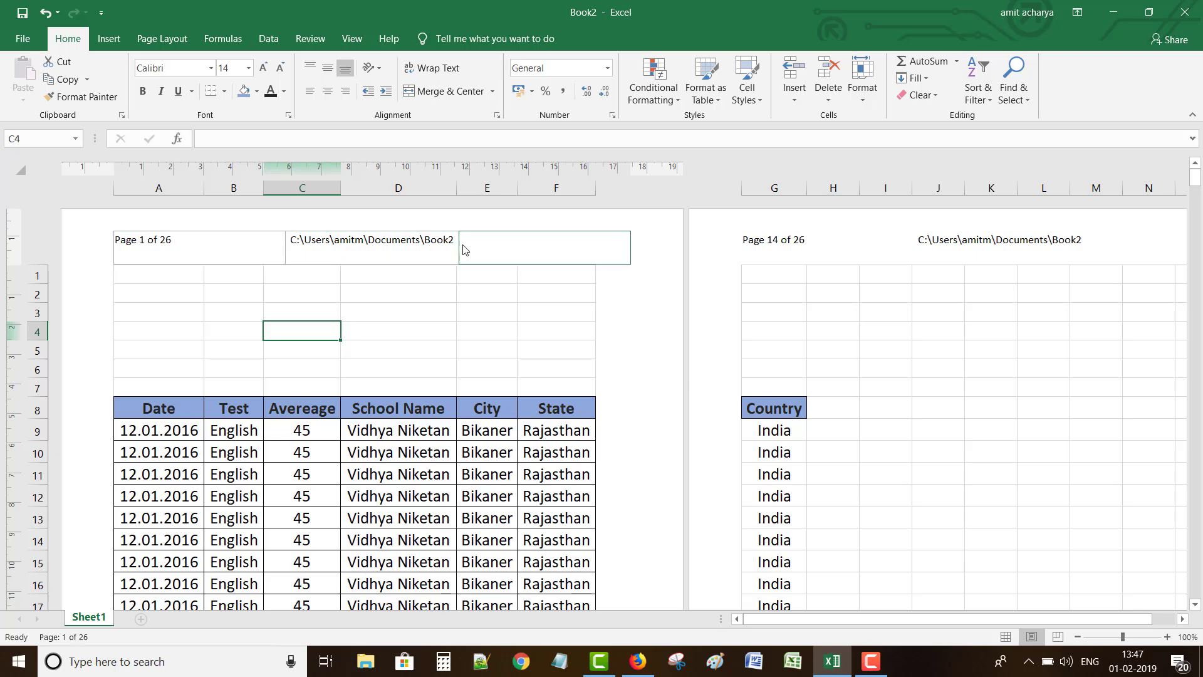
Replace the file path in the center header section with the sheet name field followed by the file name field.
click(397, 242)
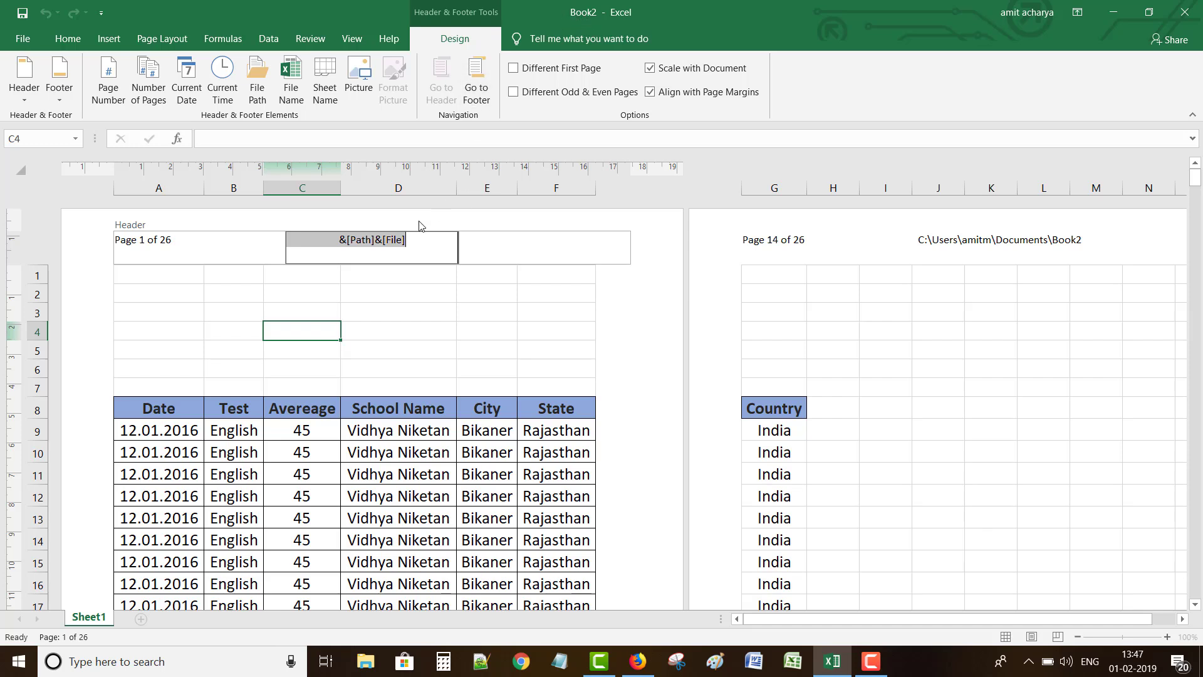
key(BackSpace)
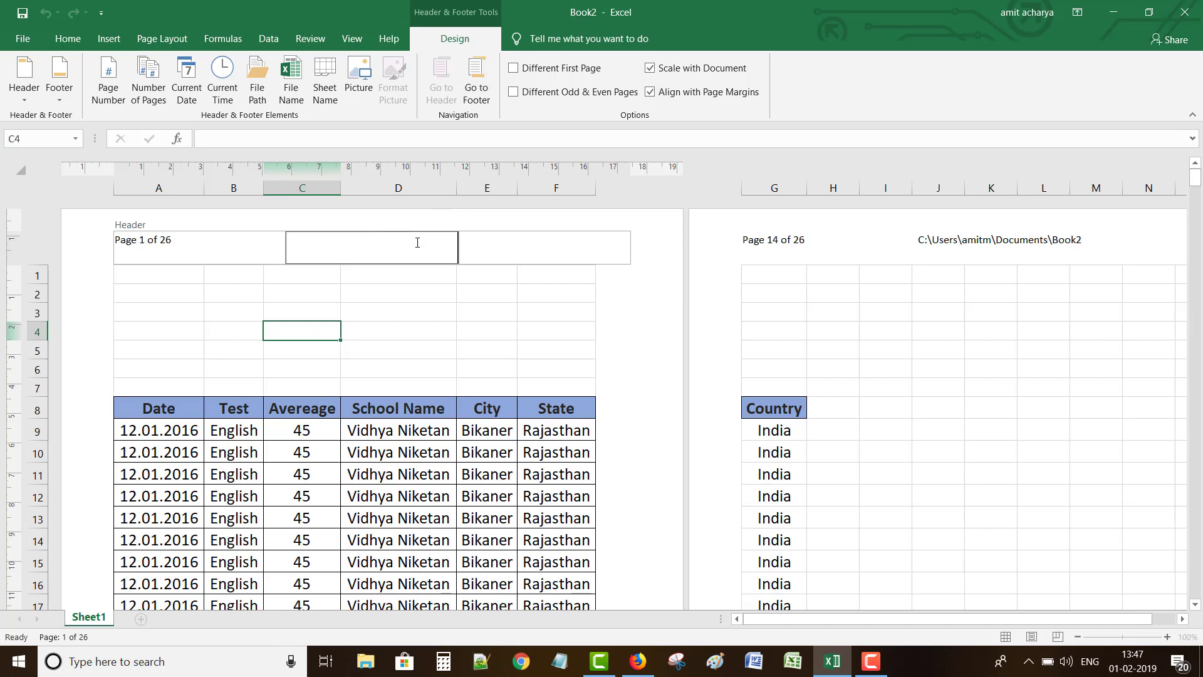
click(324, 80)
click(292, 78)
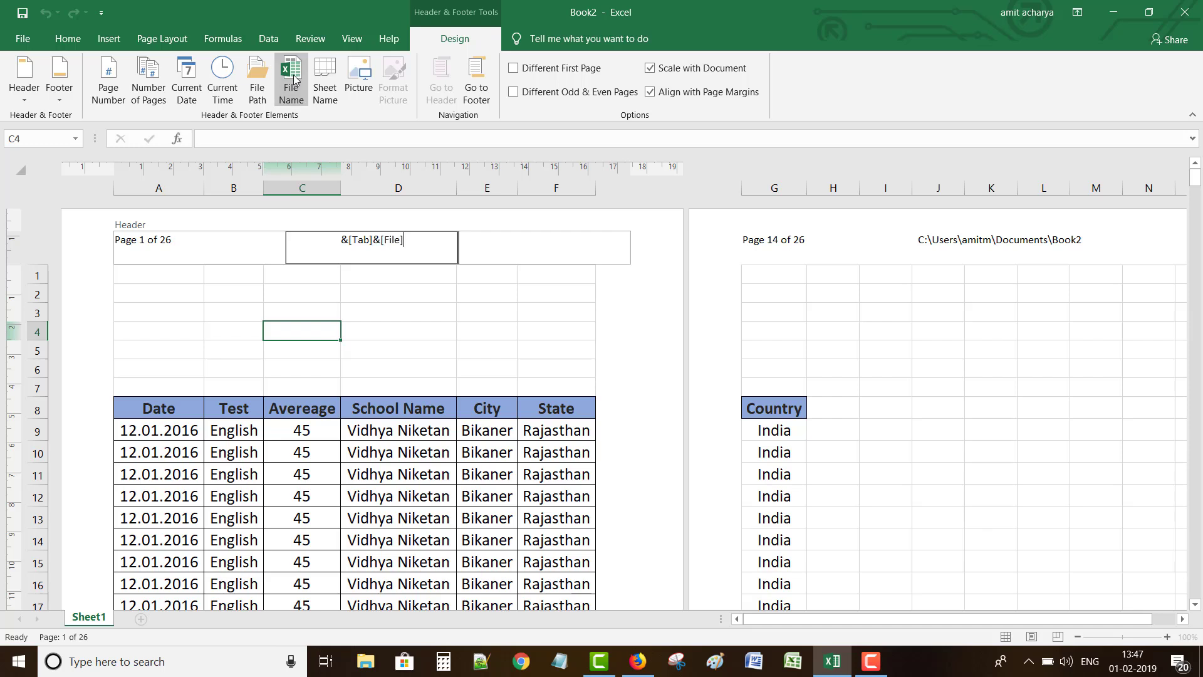
click(461, 312)
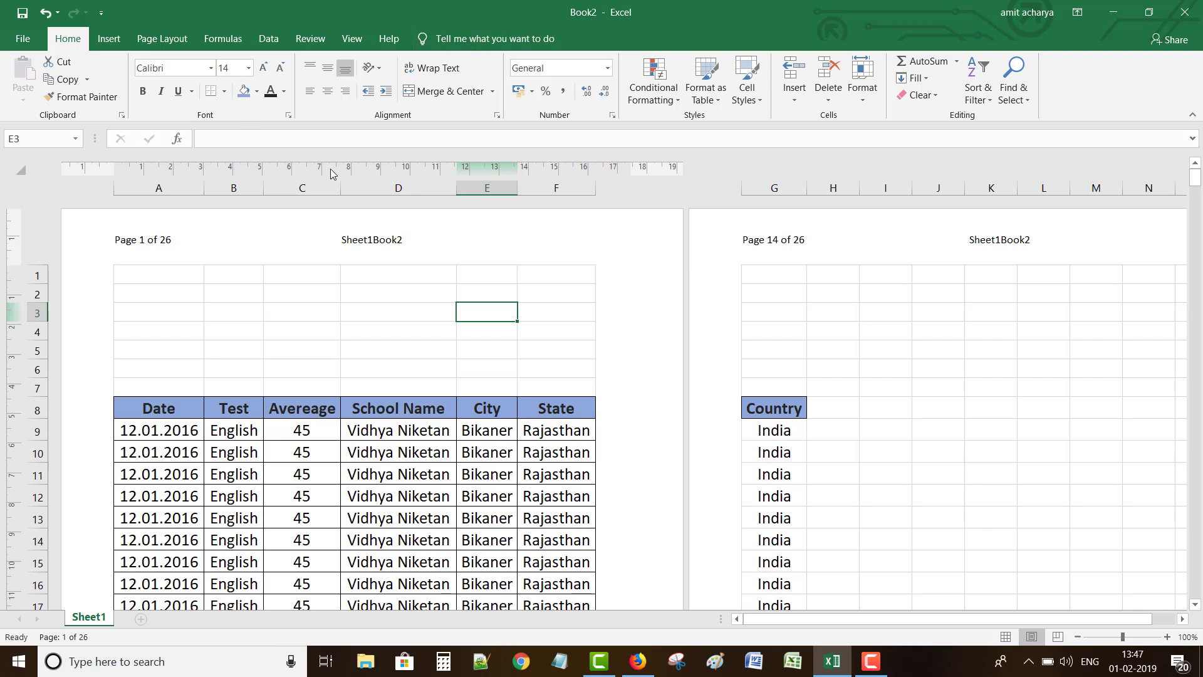
Try to insert a picture from the computer into the right section of the header, working offline.
click(373, 243)
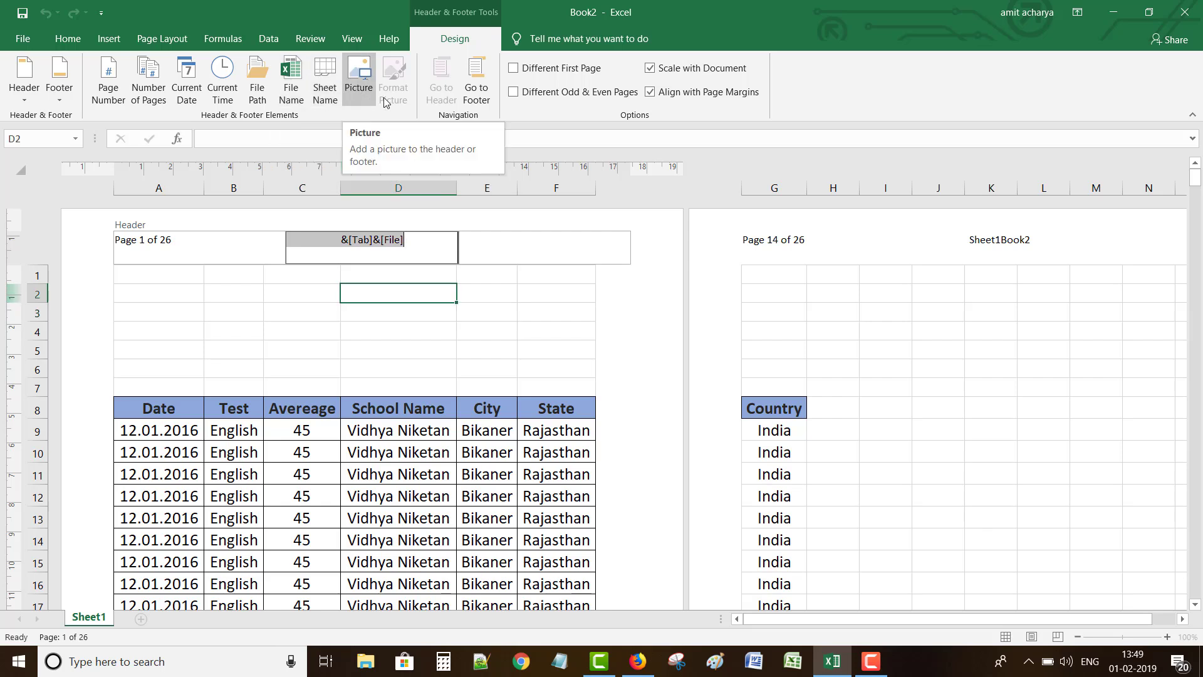
click(540, 250)
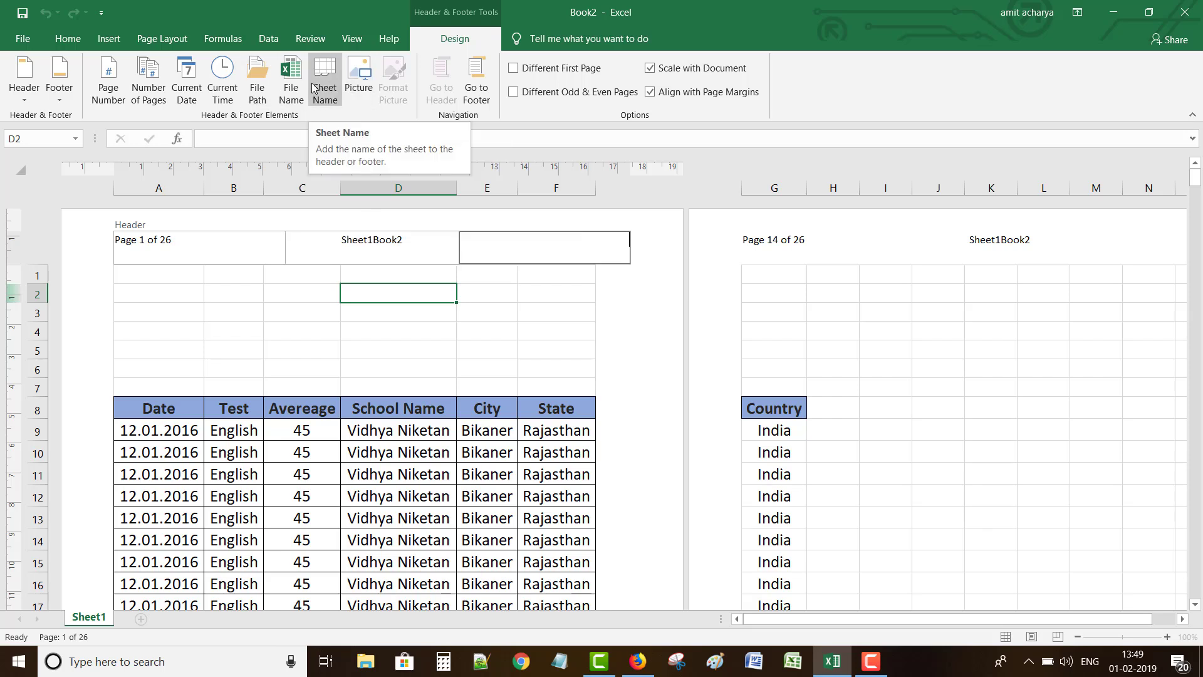
click(360, 94)
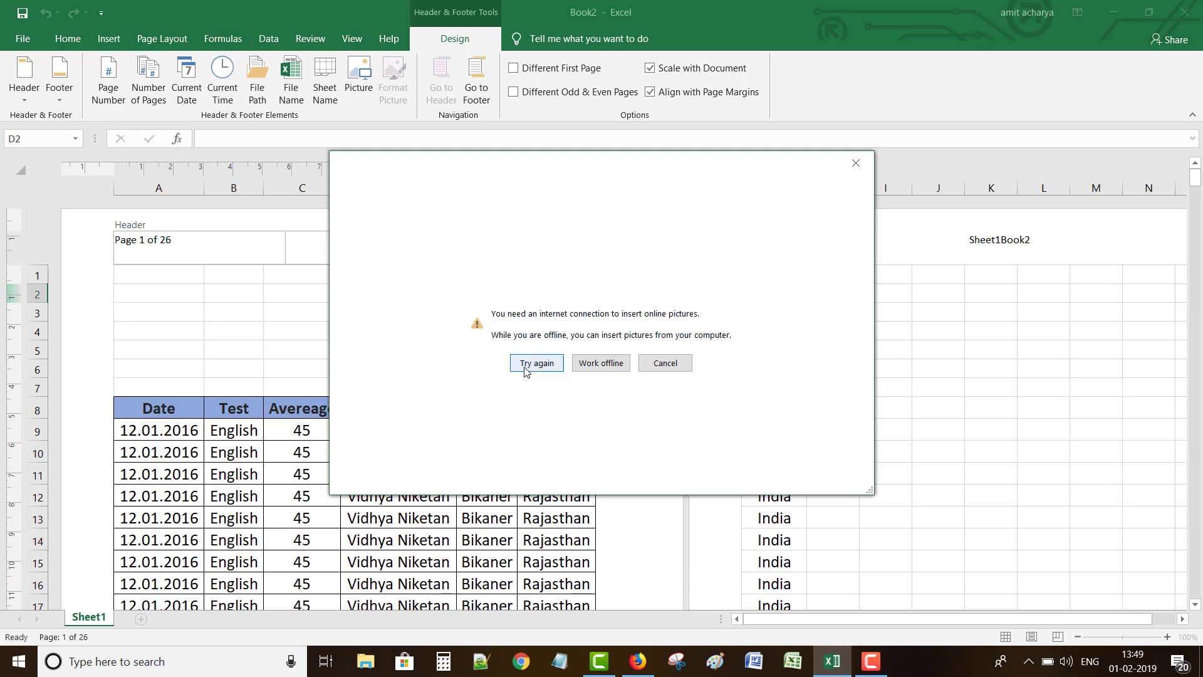
click(592, 362)
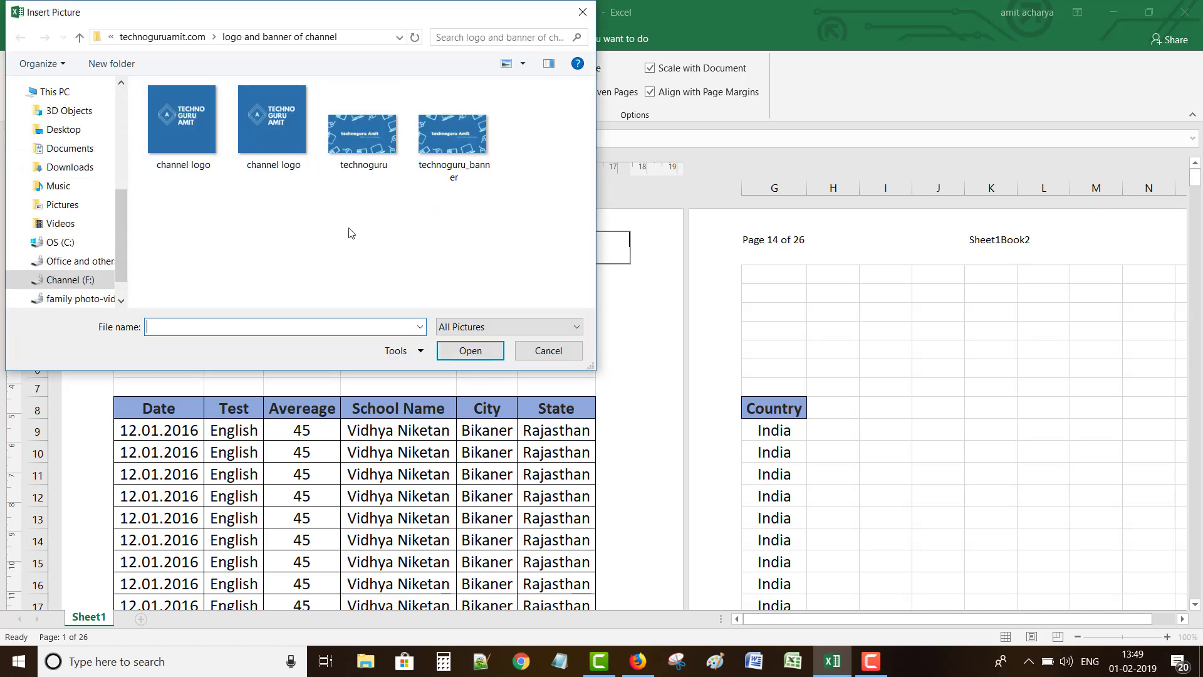
click(548, 351)
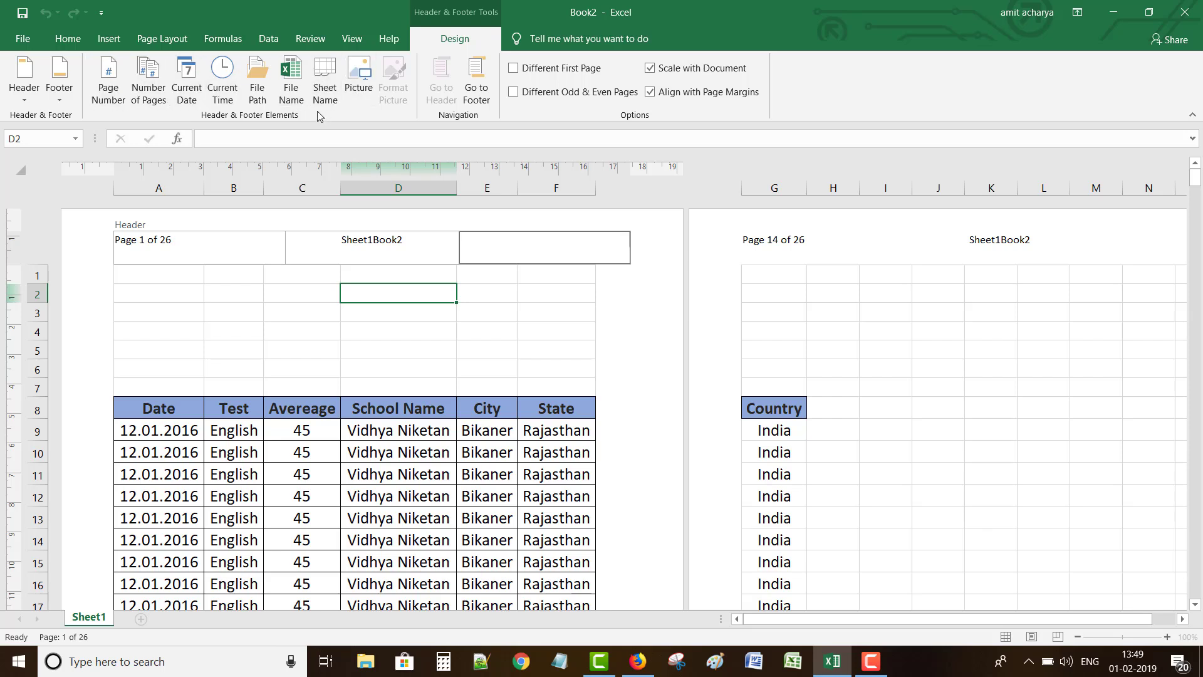
Enable a different first page header and enter TechnoguruAmit followed by the page number field in its left section.
click(481, 89)
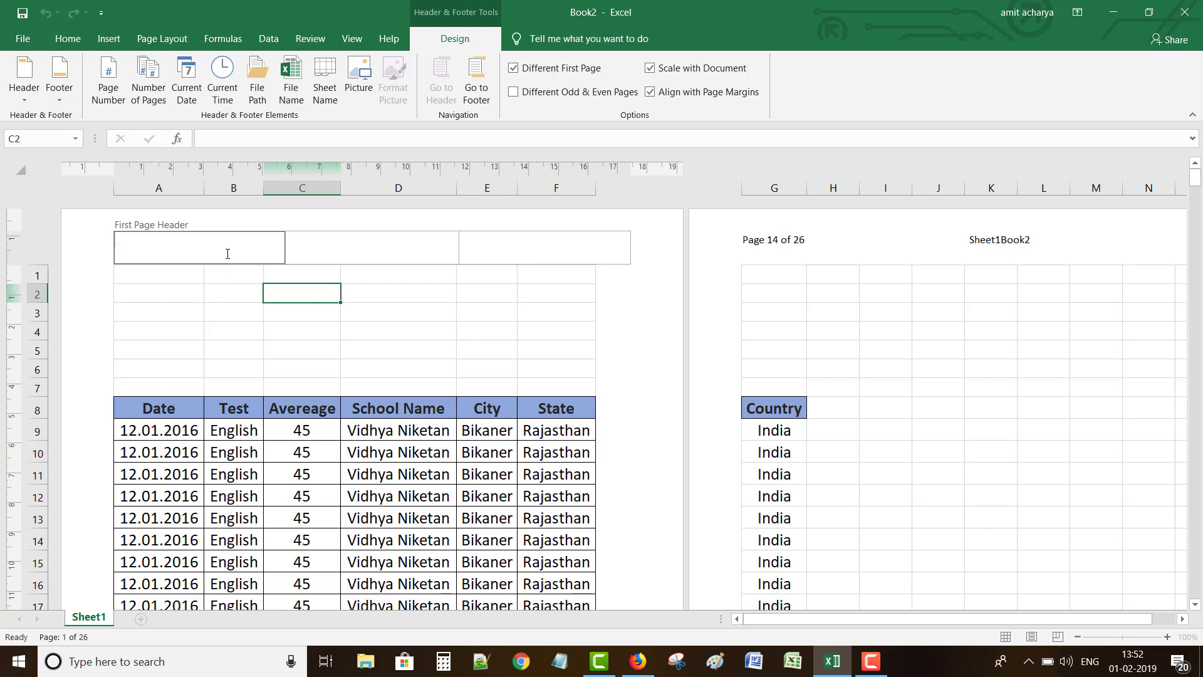
text(hnoguruAmit)
click(108, 82)
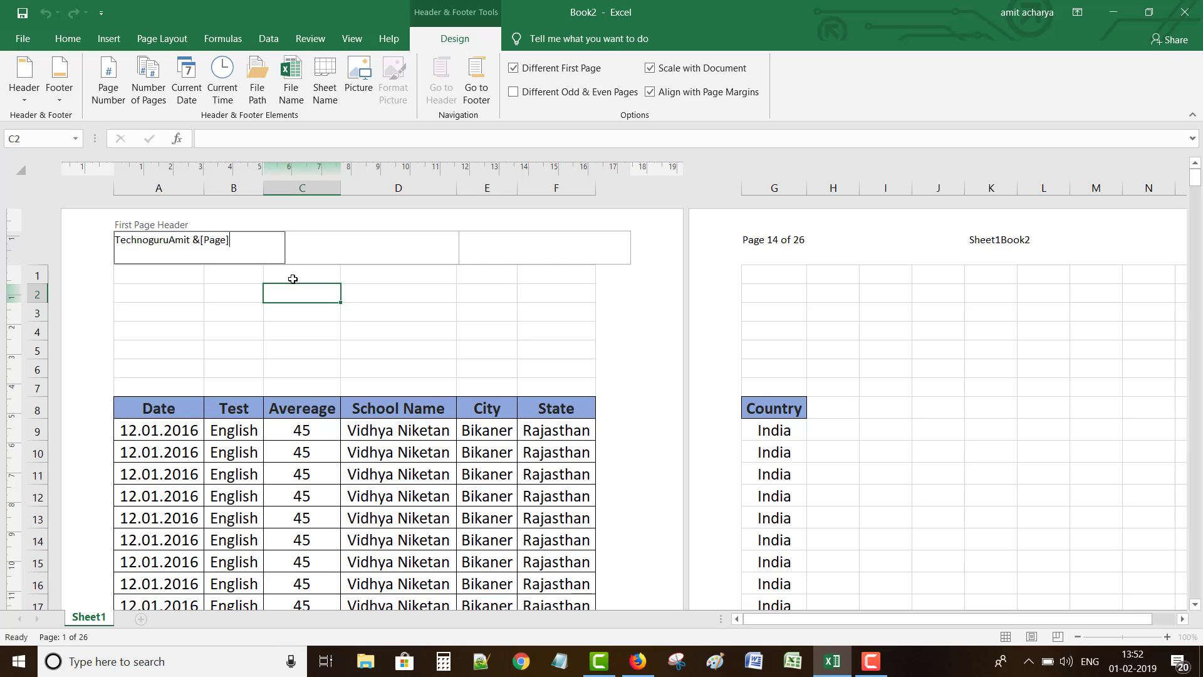
click(416, 317)
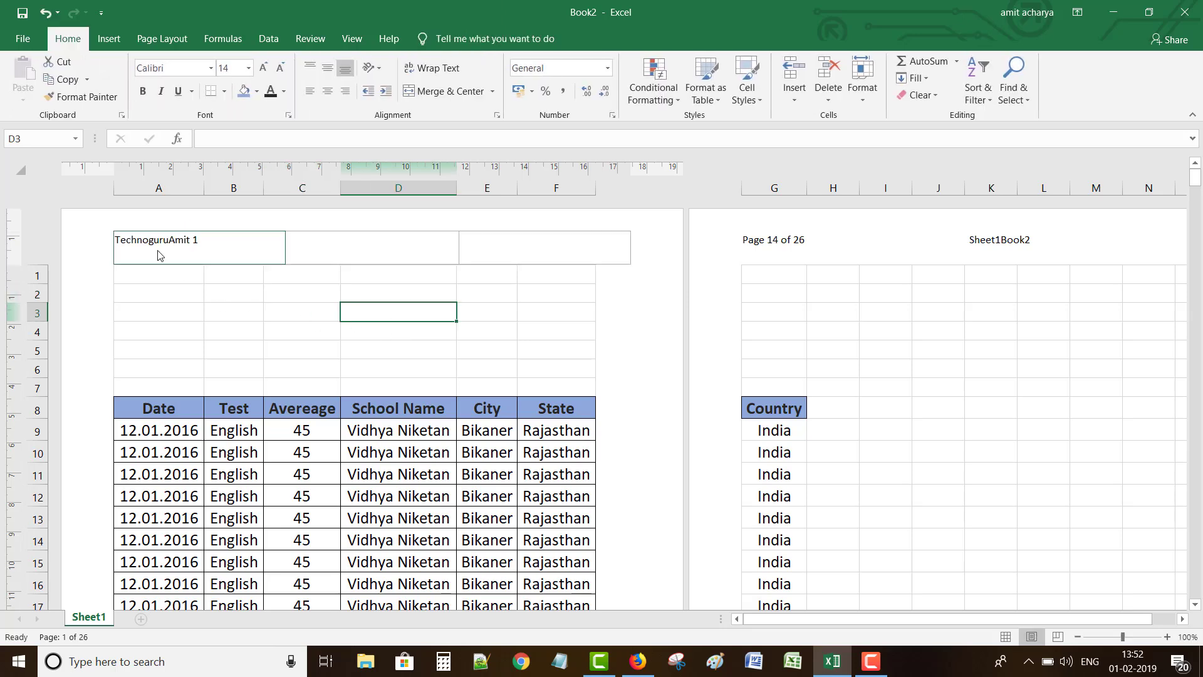
Compare the first page's header with the headers on the following pages.
scroll(479, 400, down, 12)
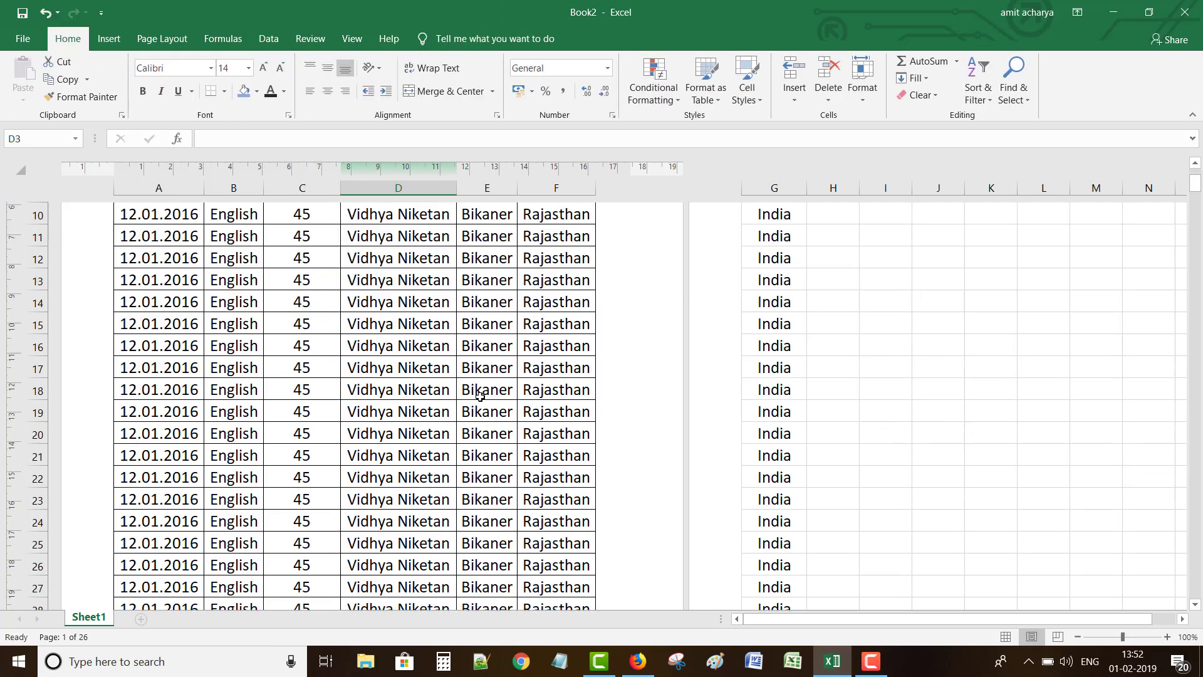
scroll(182, 320, down, 3)
scroll(182, 323, up, 3)
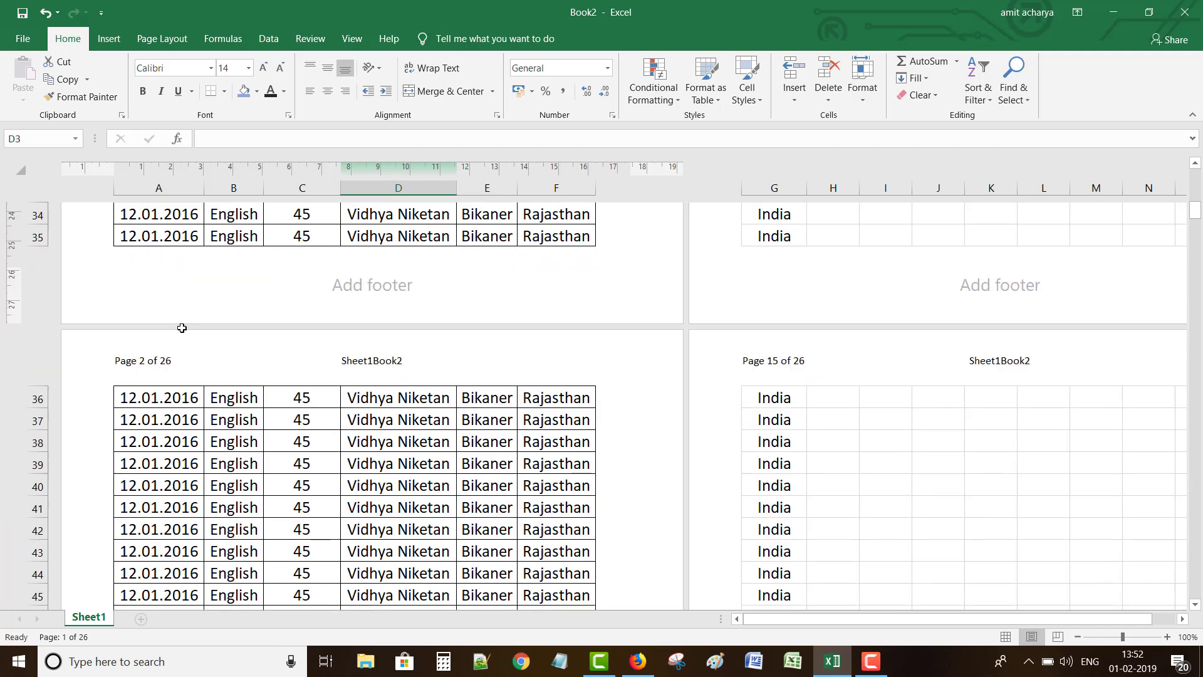
scroll(462, 368, up, 1)
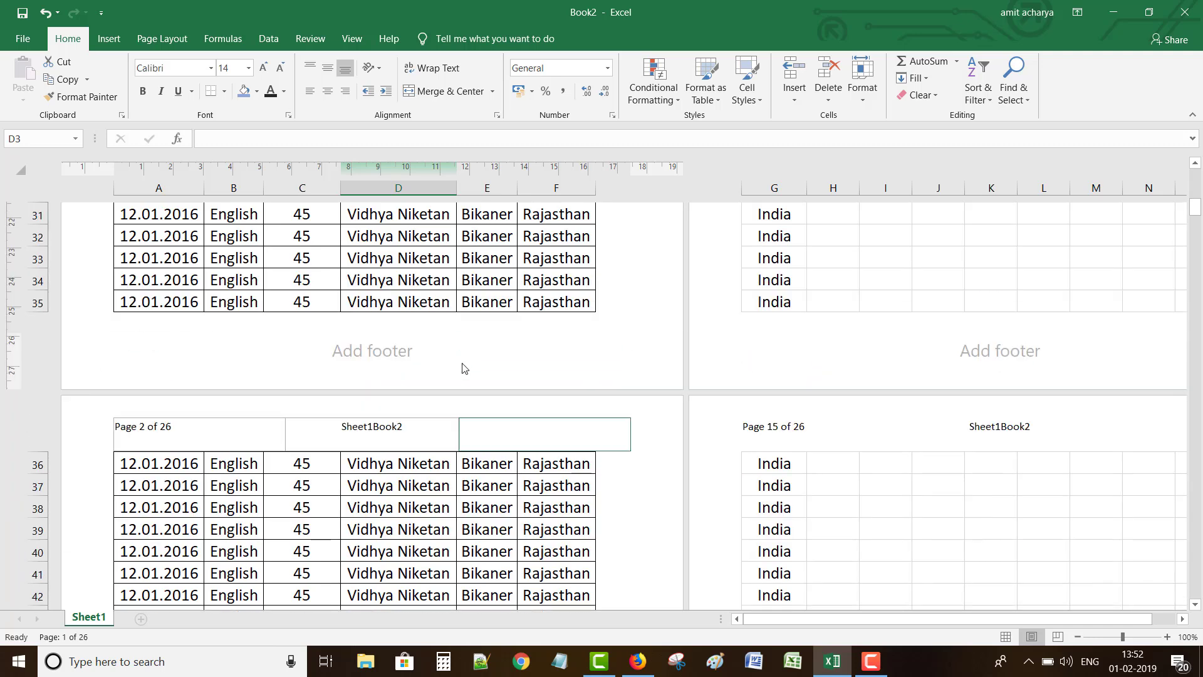
scroll(459, 368, down, 7)
scroll(459, 368, up, 18)
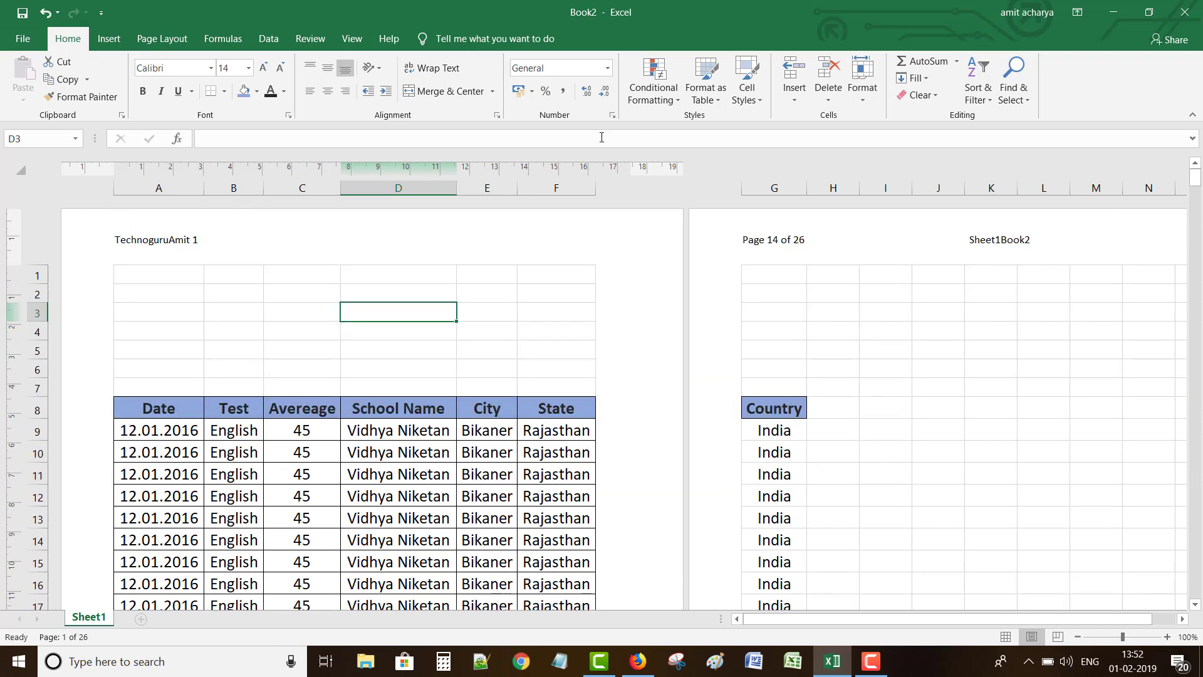
Turn off the different first page option for the header and switch the sheet to Normal view.
click(168, 239)
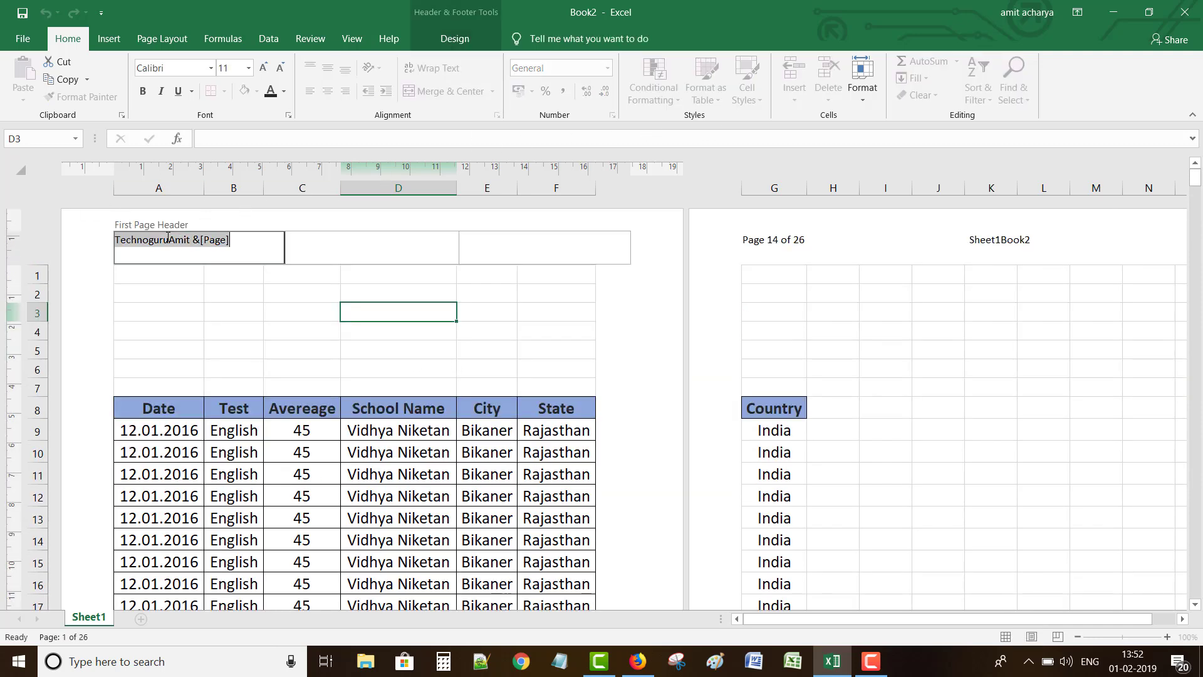
click(448, 39)
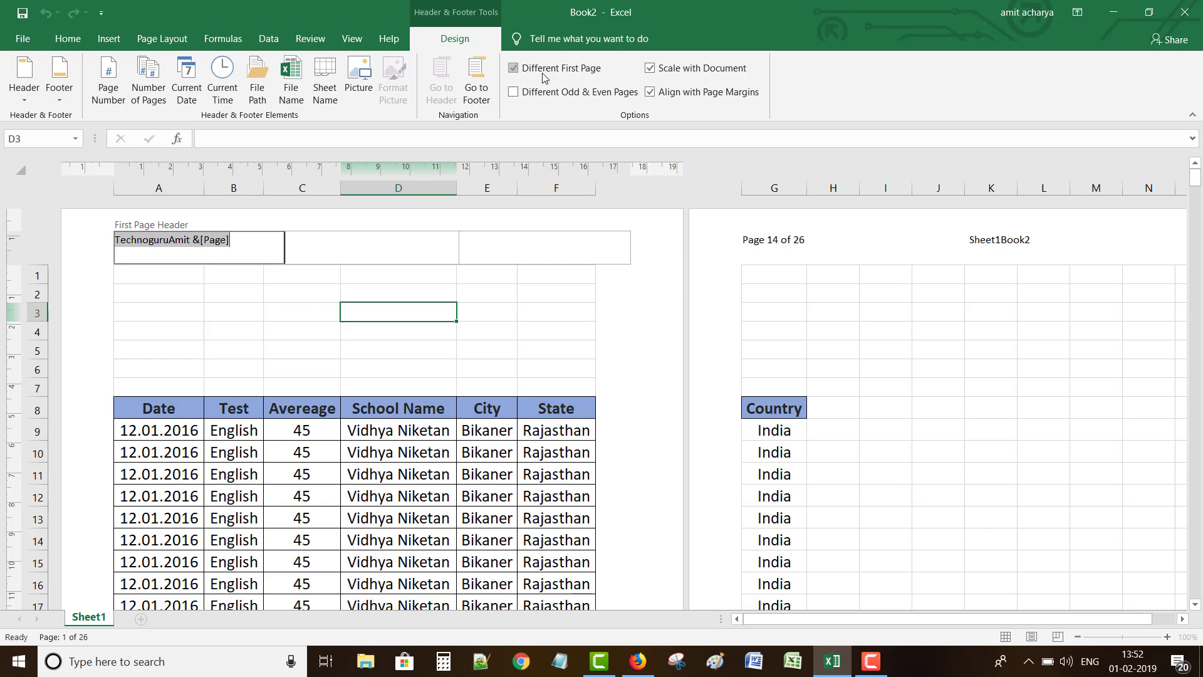
click(514, 70)
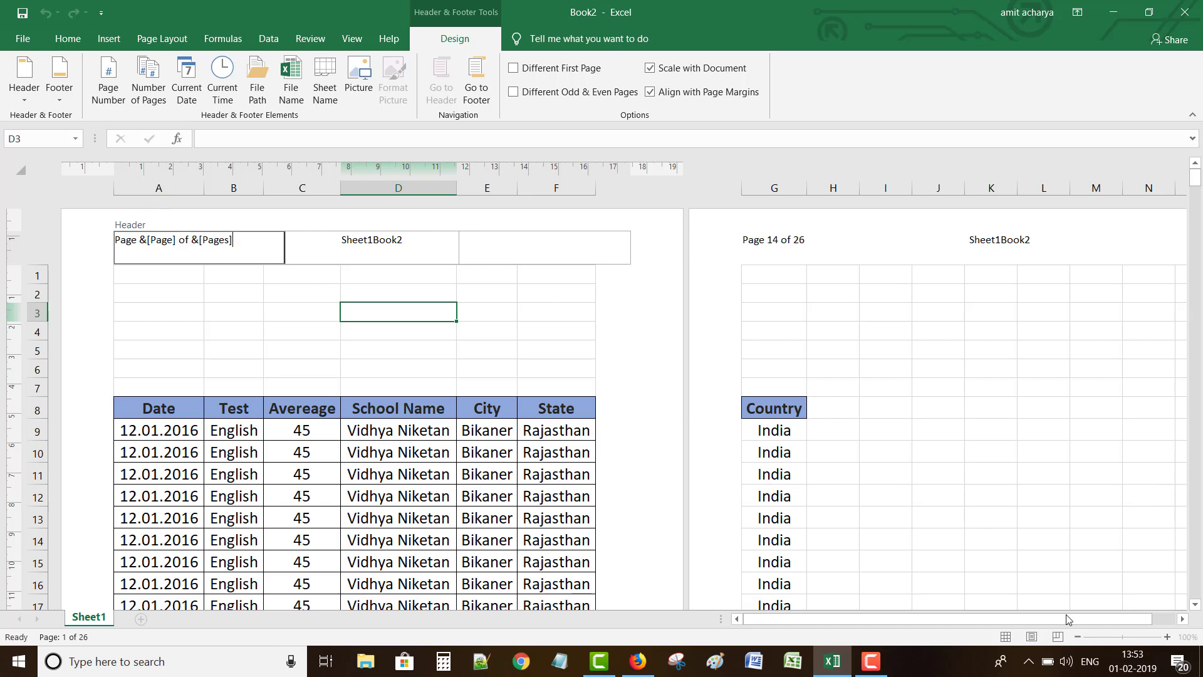
click(1005, 637)
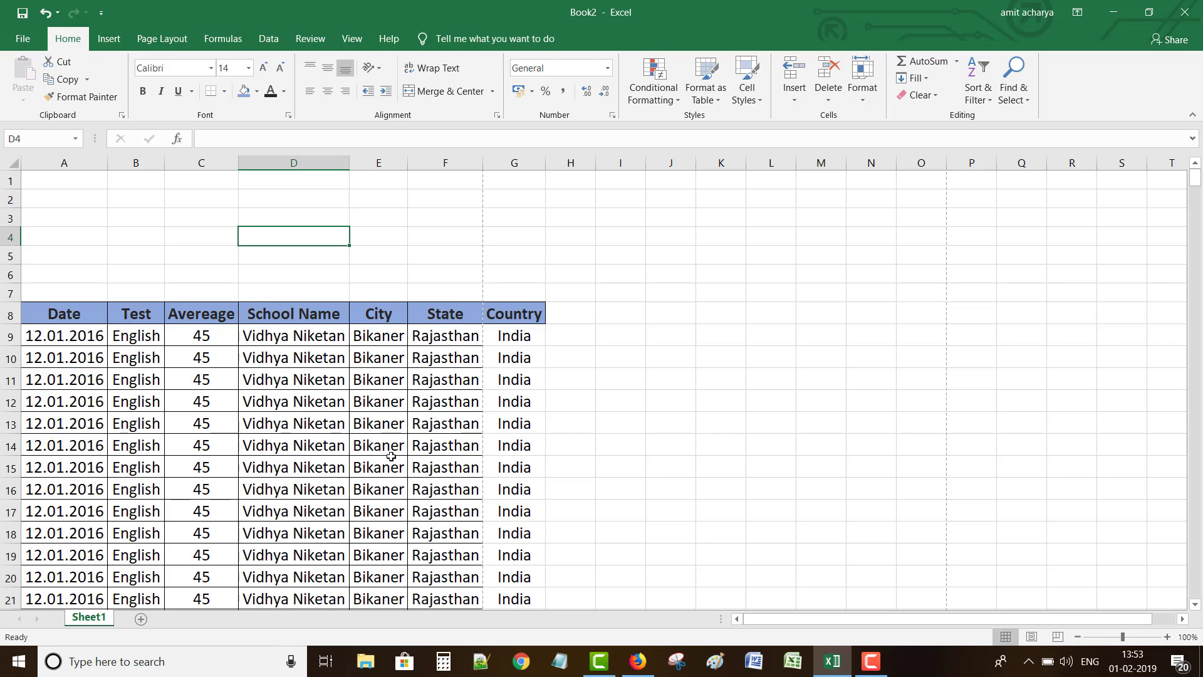
Turn on filtering for the data table to view the Date column's filter values, and turn it off again.
mouse_move(1197, 186)
mouse_down()
mouse_move(1196, 269)
mouse_move(1167, 406)
mouse_move(1197, 182)
mouse_up()
click(273, 373)
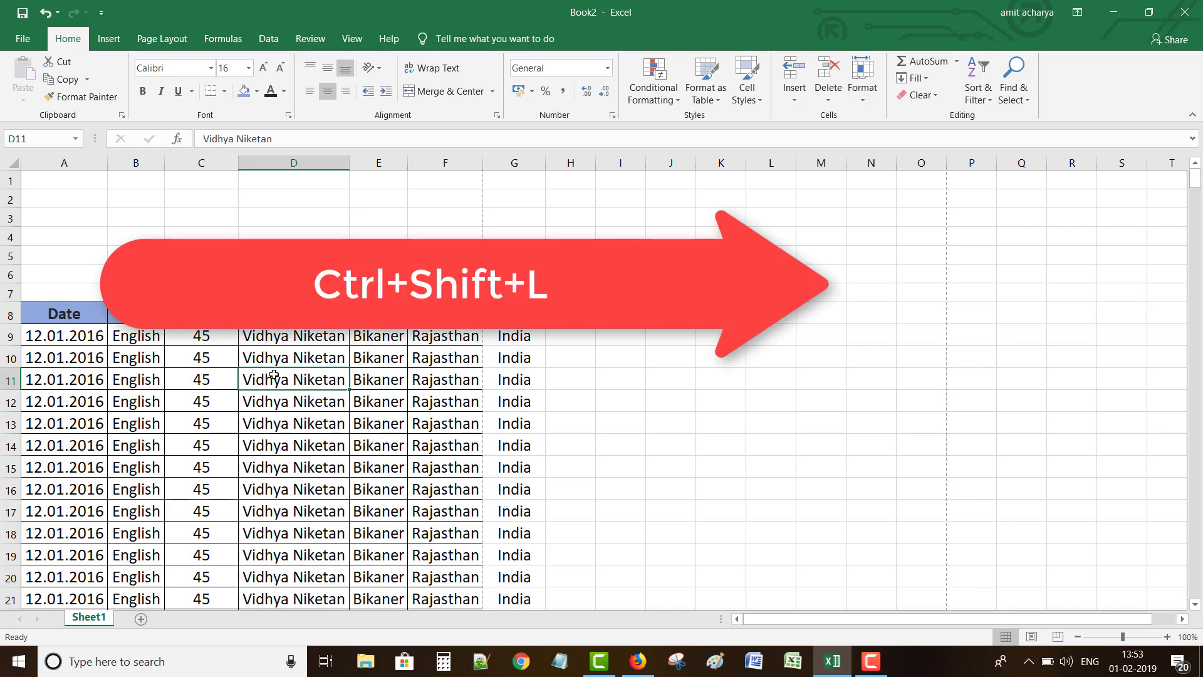
key(ctrl+shift+l)
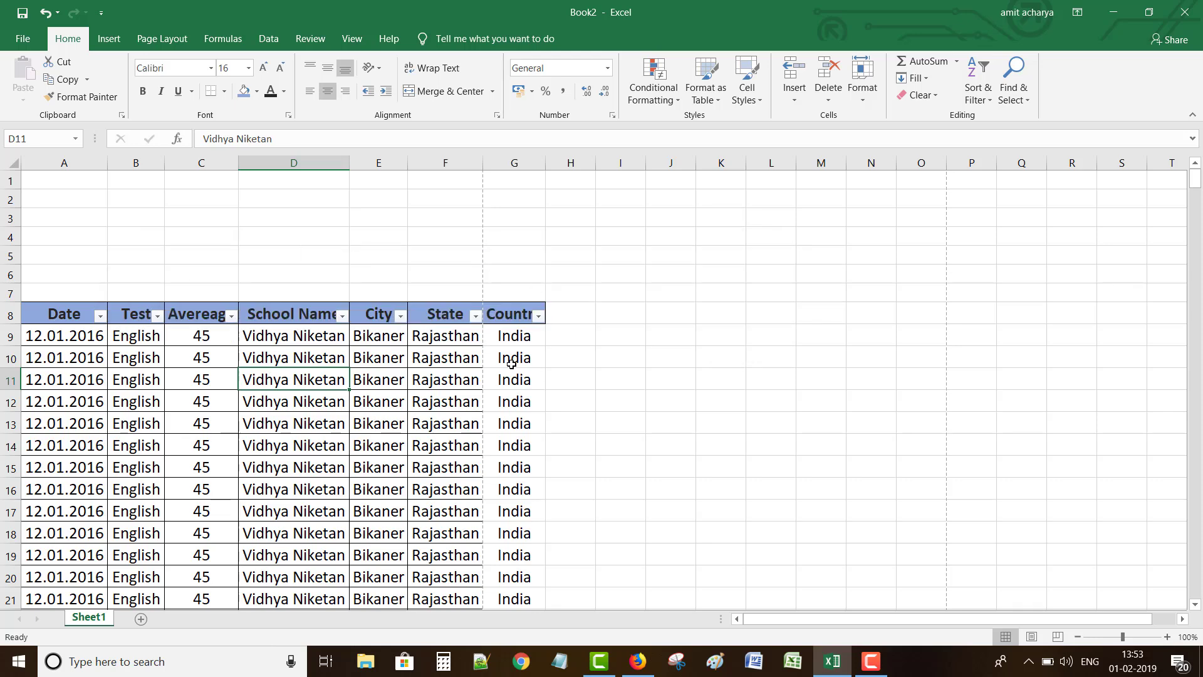
click(100, 315)
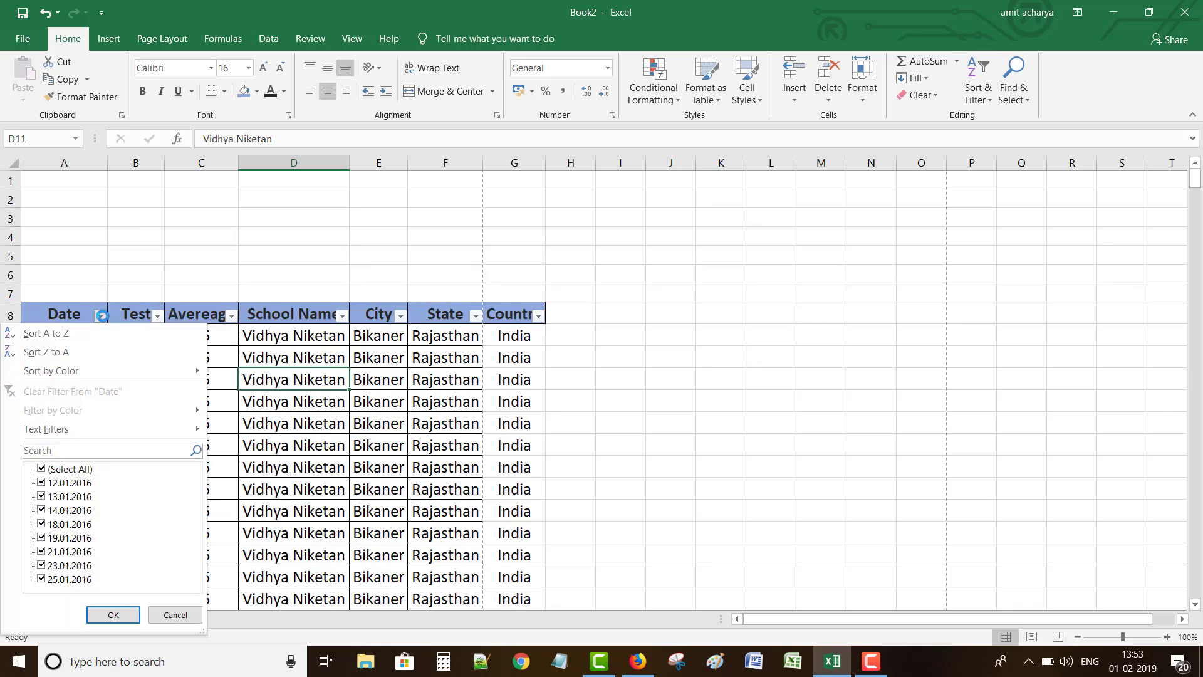
click(94, 609)
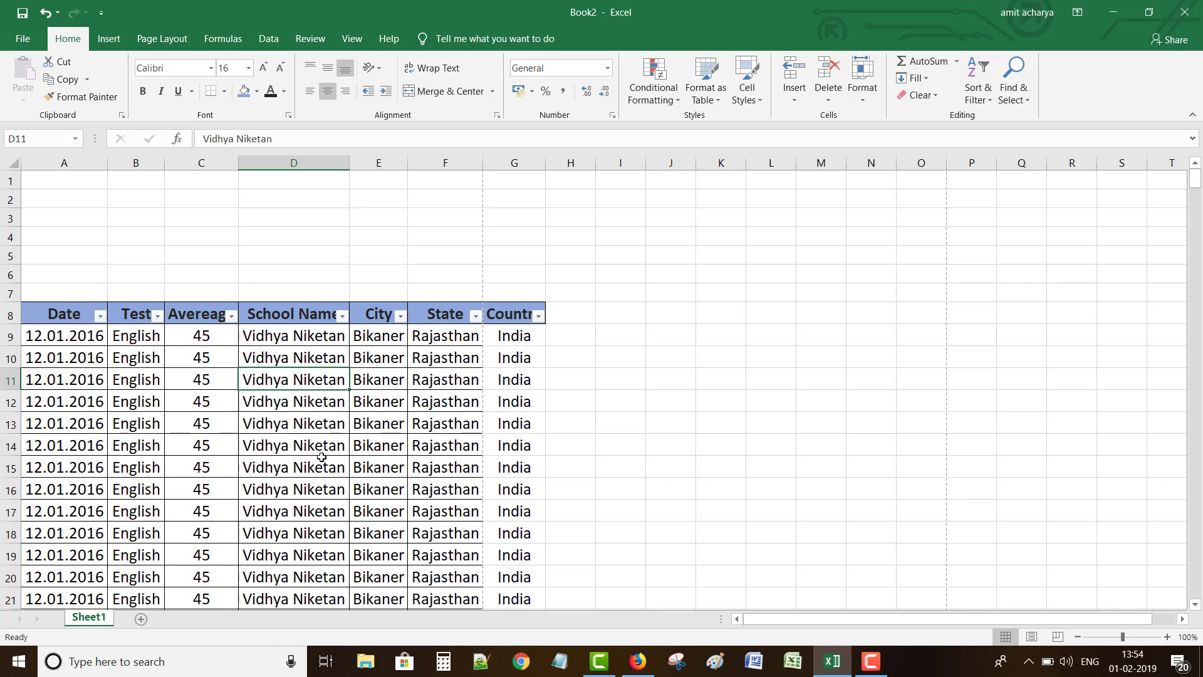
key(ctrl+shift+l)
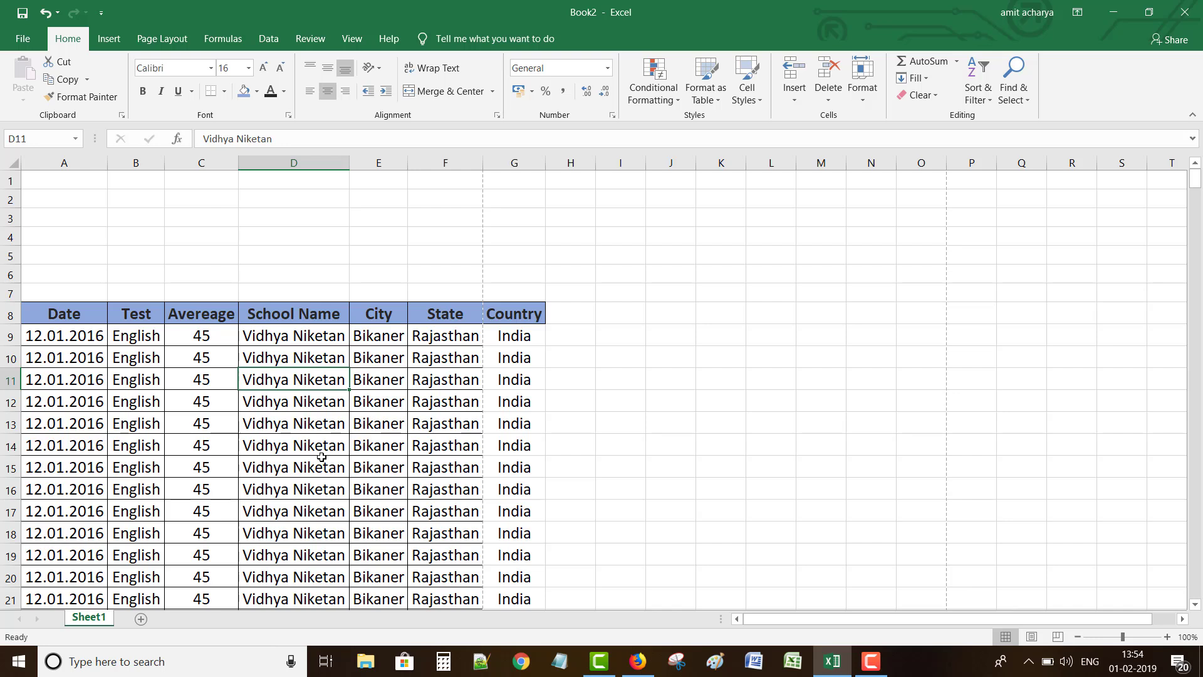
Add filters to the header row of the data table.
click(325, 417)
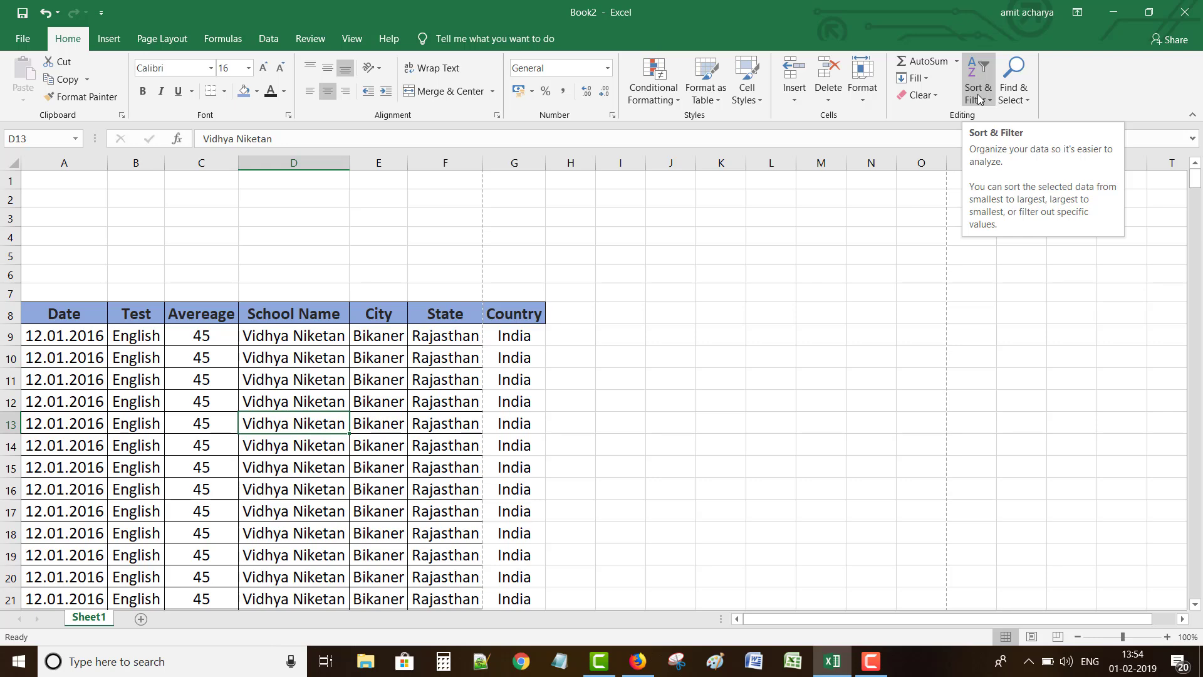
click(265, 45)
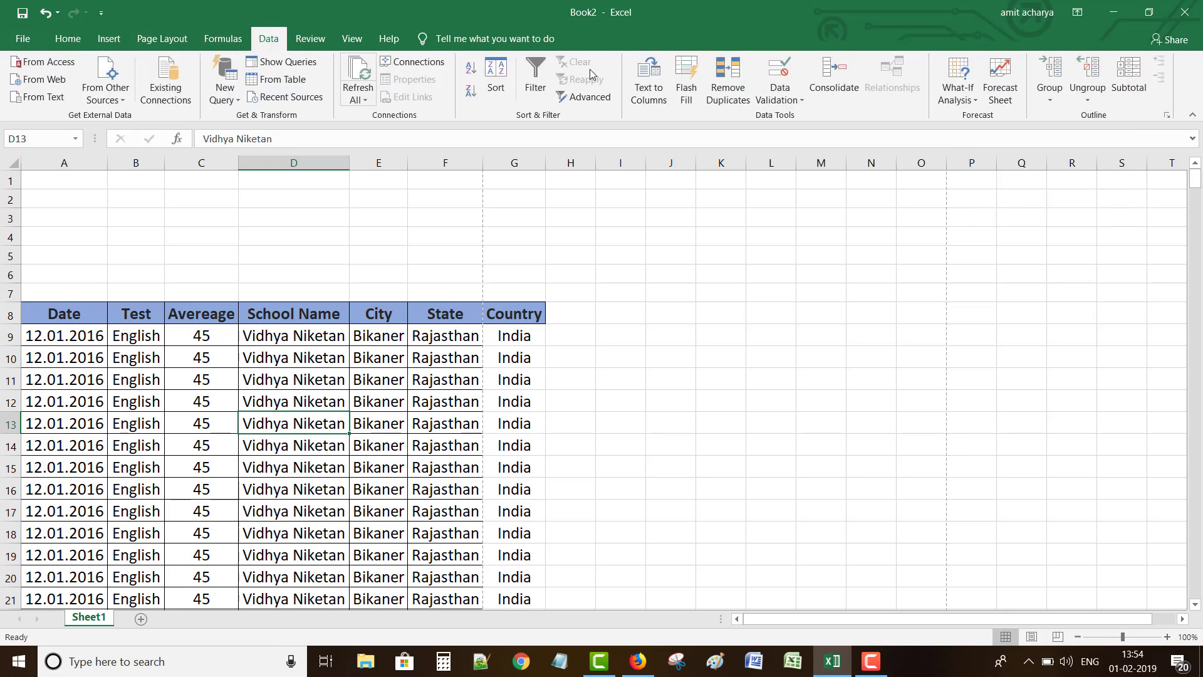
click(536, 86)
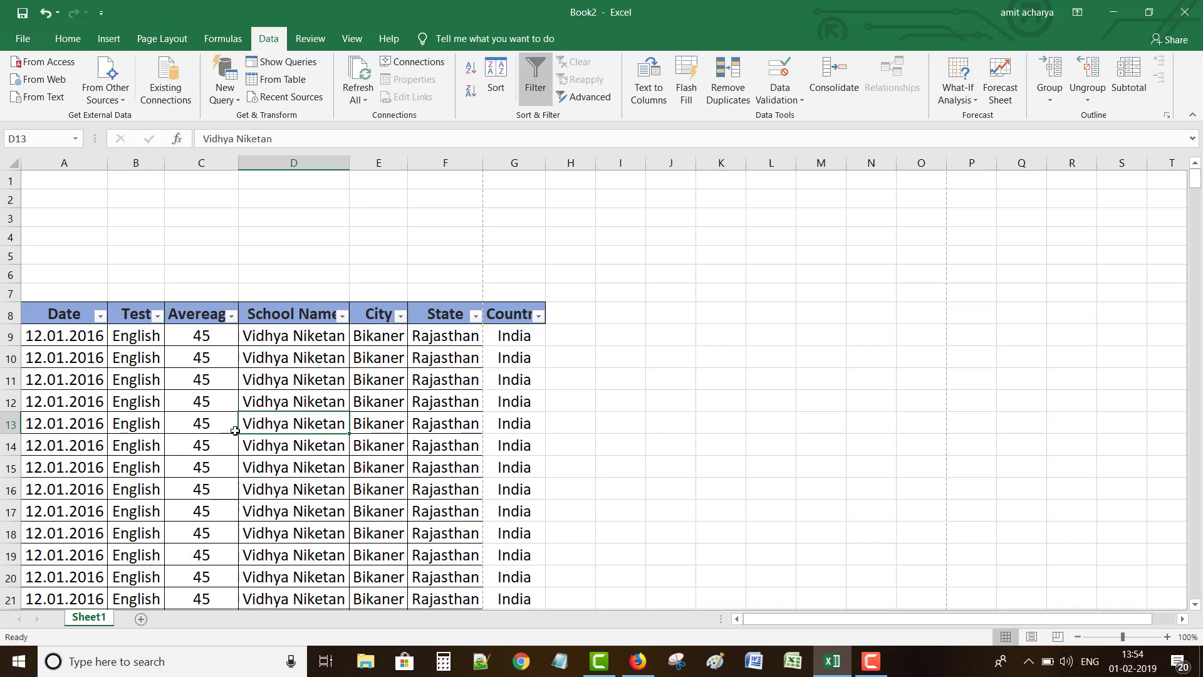
Try 2016 as the search term in the Date filter, and filter the column by 19 instead.
click(101, 317)
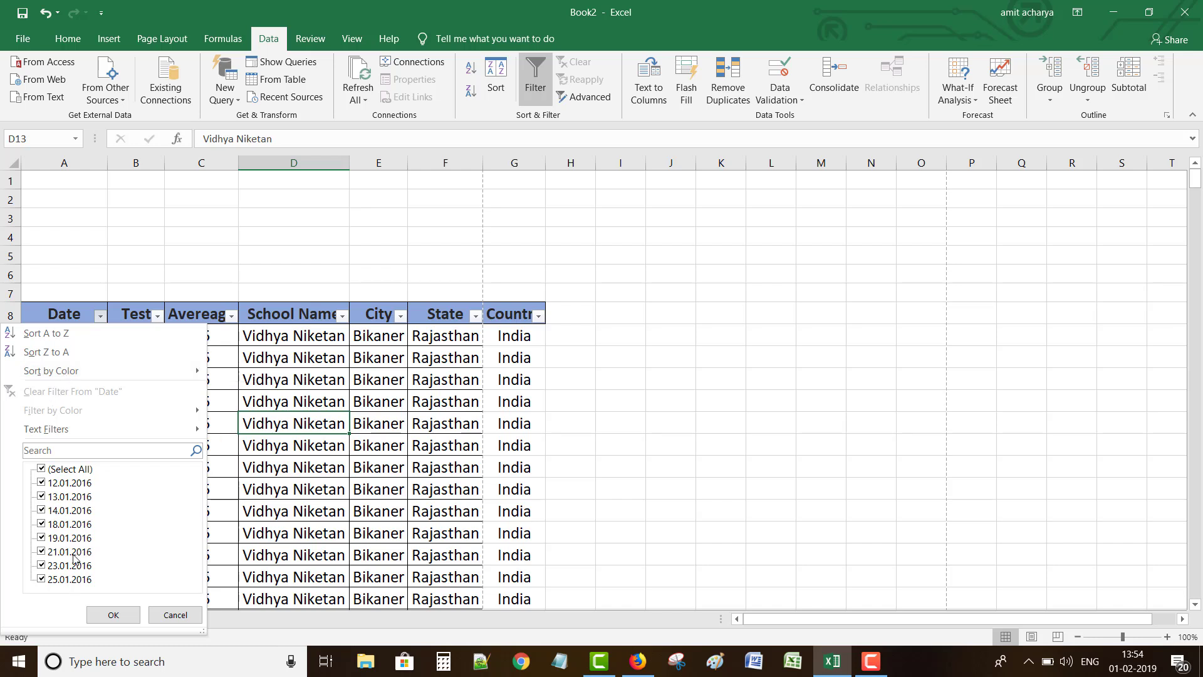
click(74, 471)
click(77, 448)
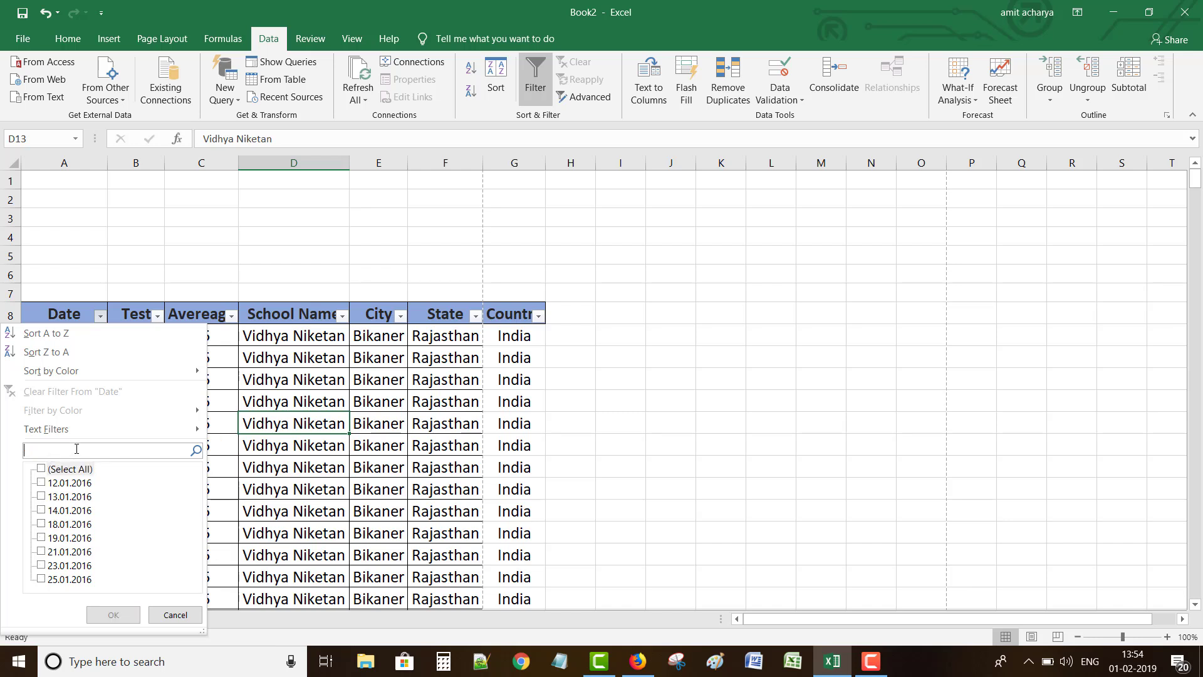
text(2016)
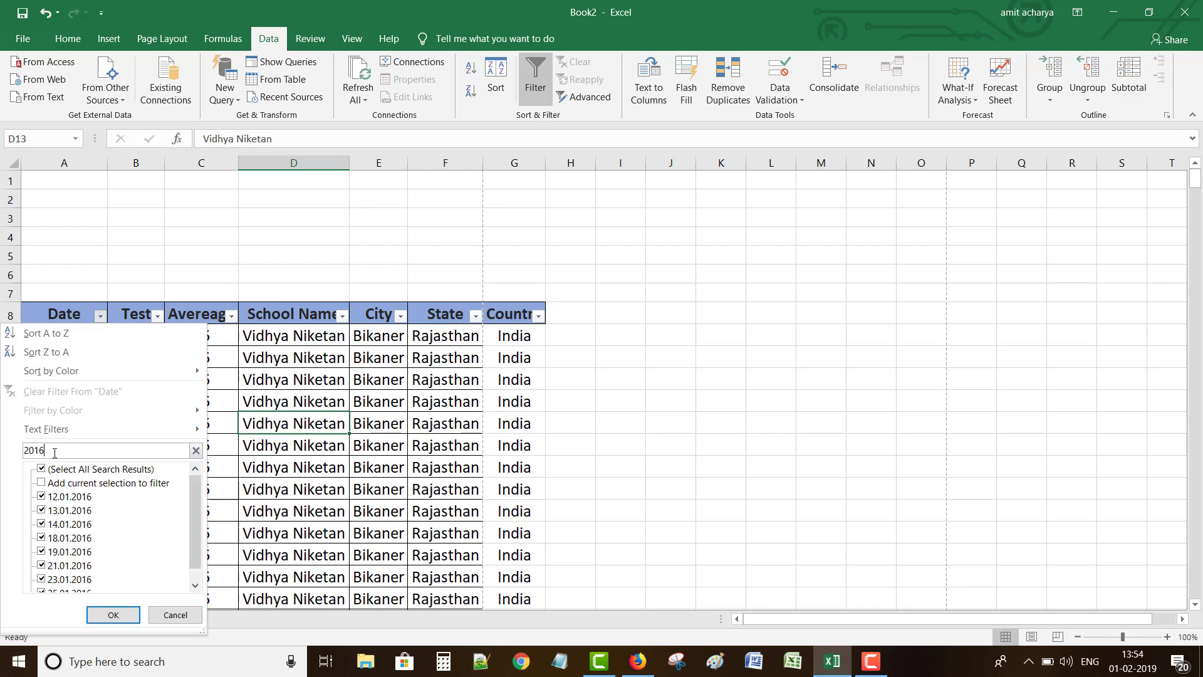
key(BackSpace)
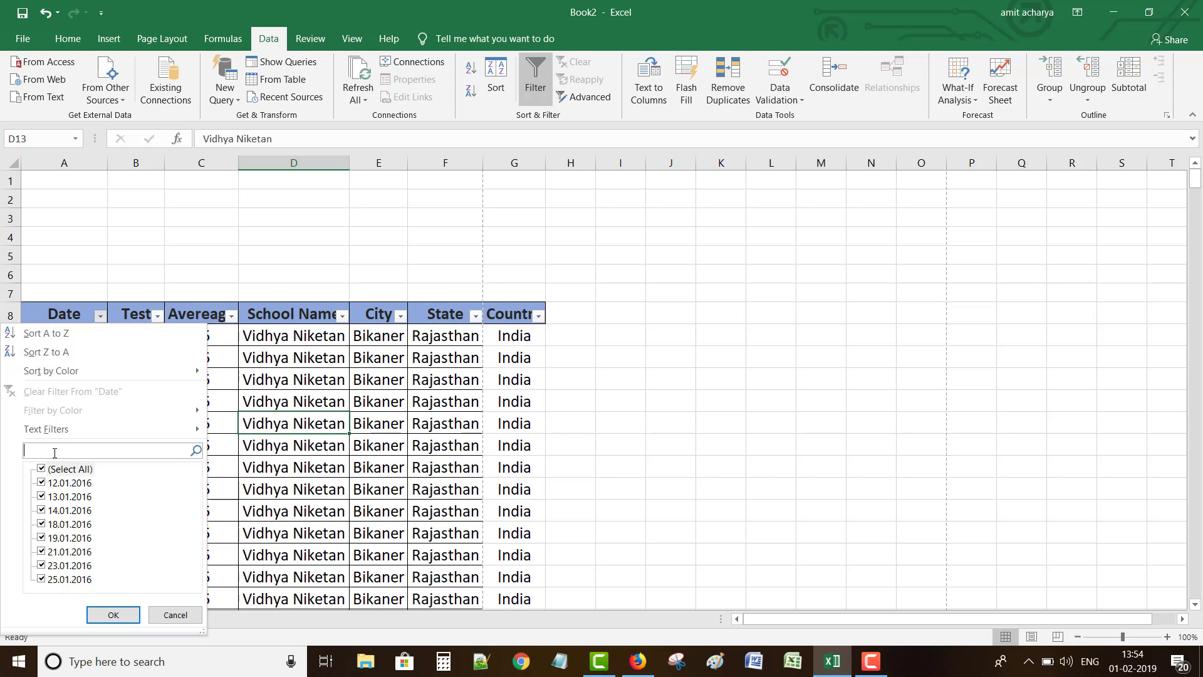
text(19)
key(Return)
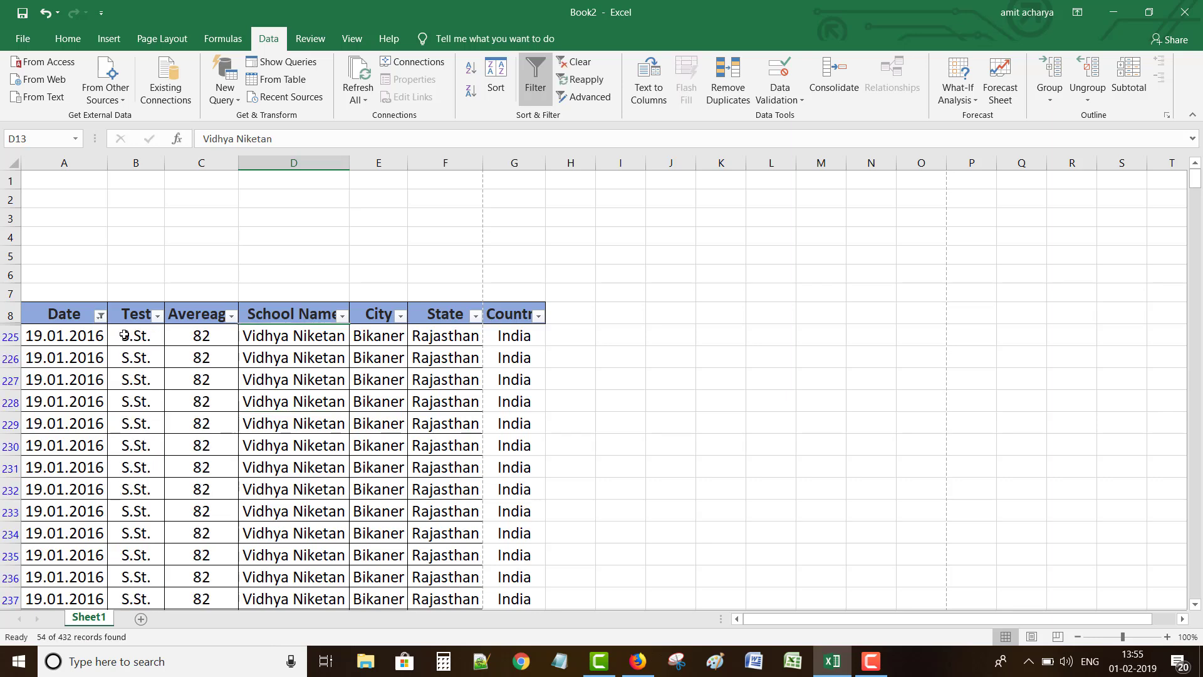
Reselect all dates in the Date column's filter to restore the full data list.
click(101, 315)
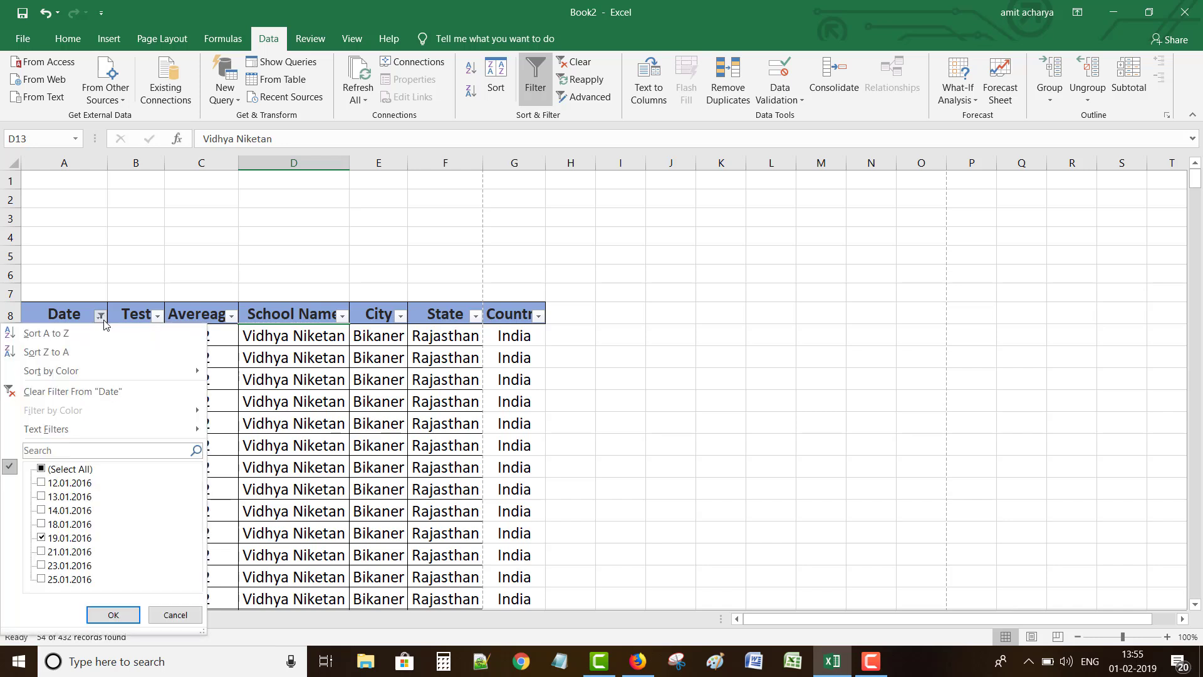
click(41, 470)
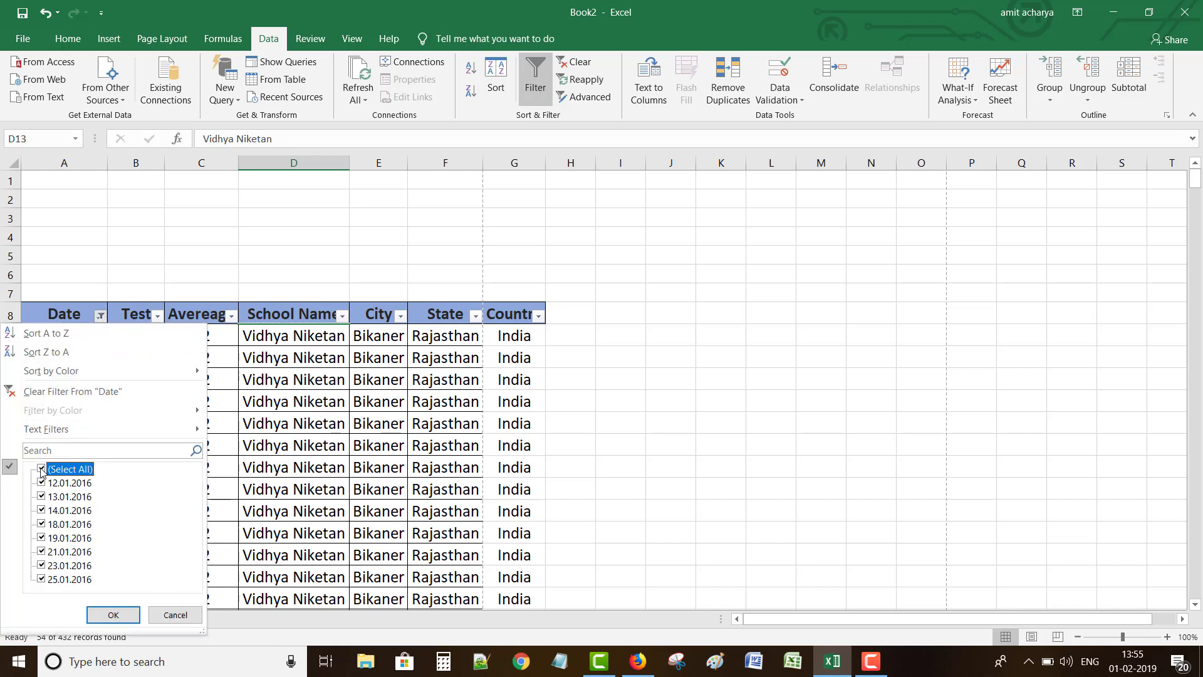
click(42, 470)
click(42, 470)
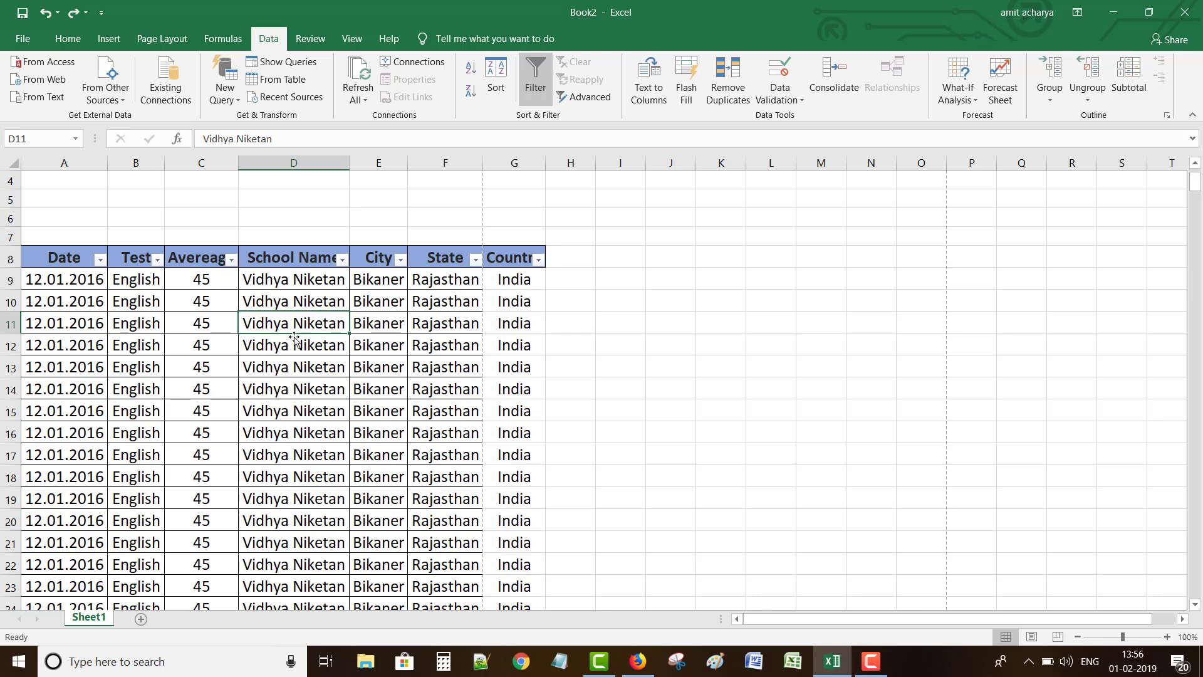
Filter the School Name column with a text filter for names that begin with r.
scroll(304, 382, down, 2)
scroll(304, 382, up, 3)
scroll(306, 386, down, 6)
scroll(306, 386, up, 3)
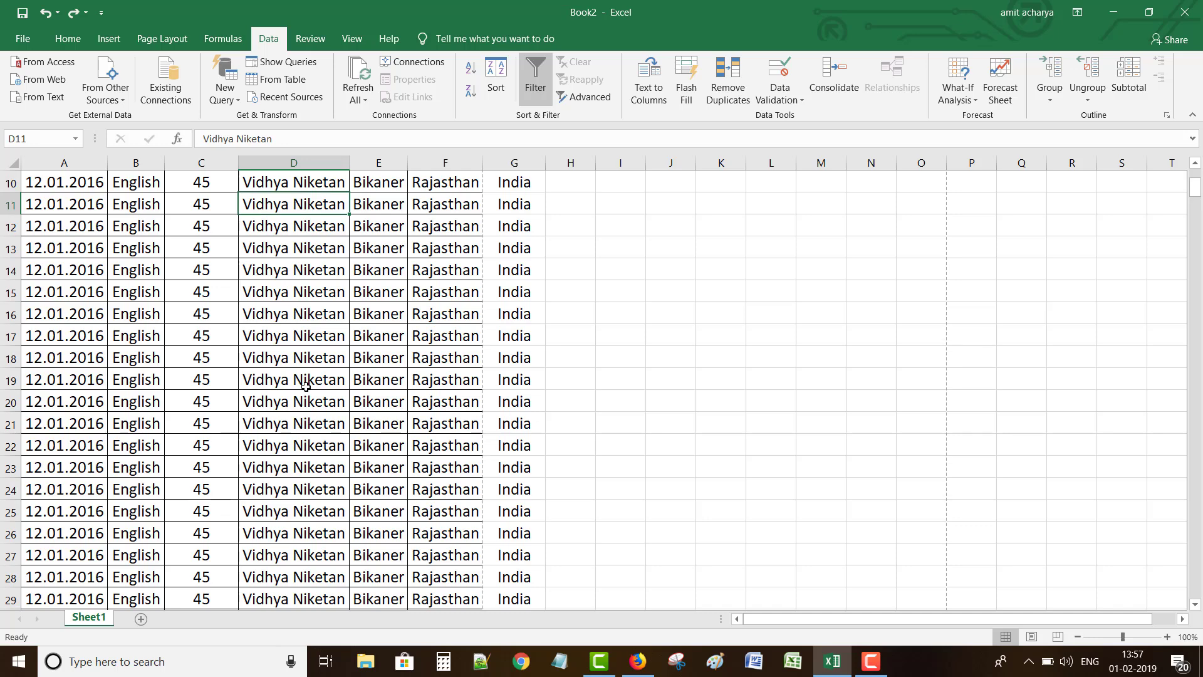
scroll(307, 388, up, 2)
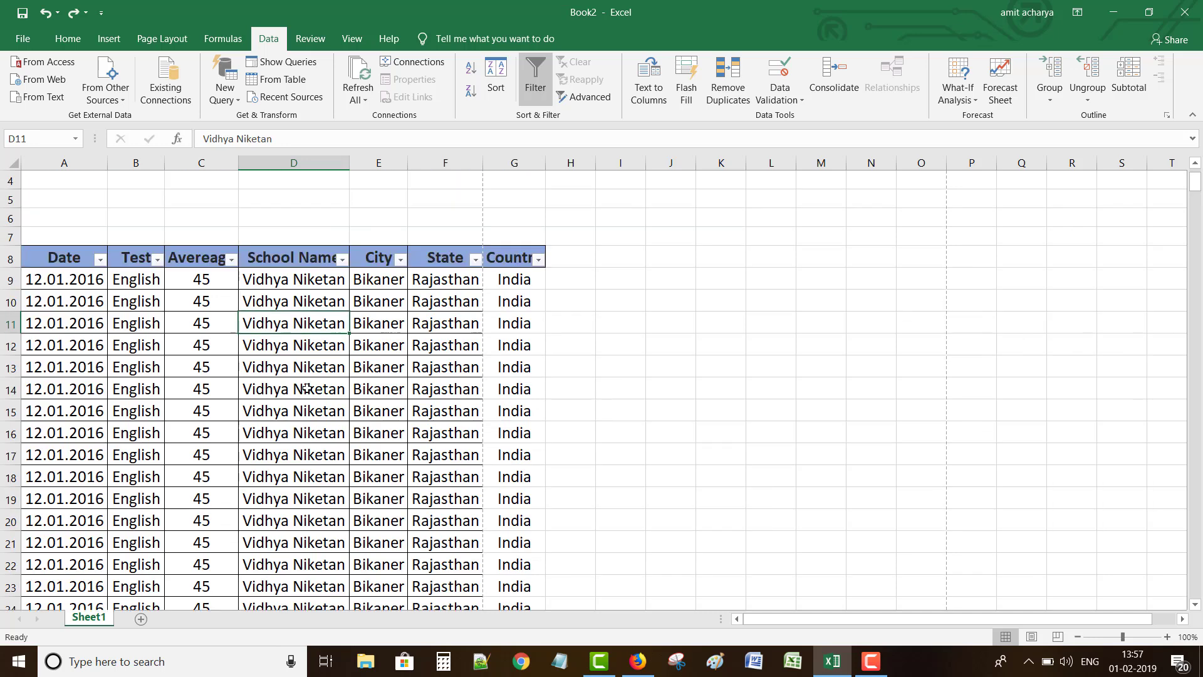
click(342, 259)
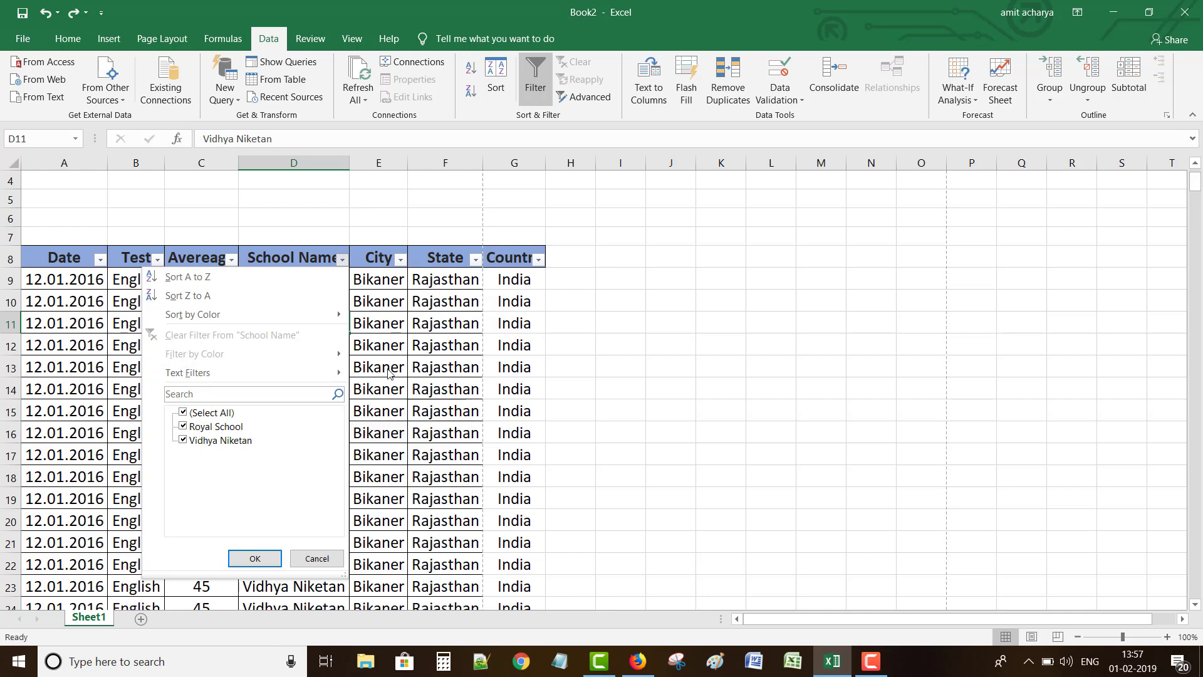
mouse_move(197, 372)
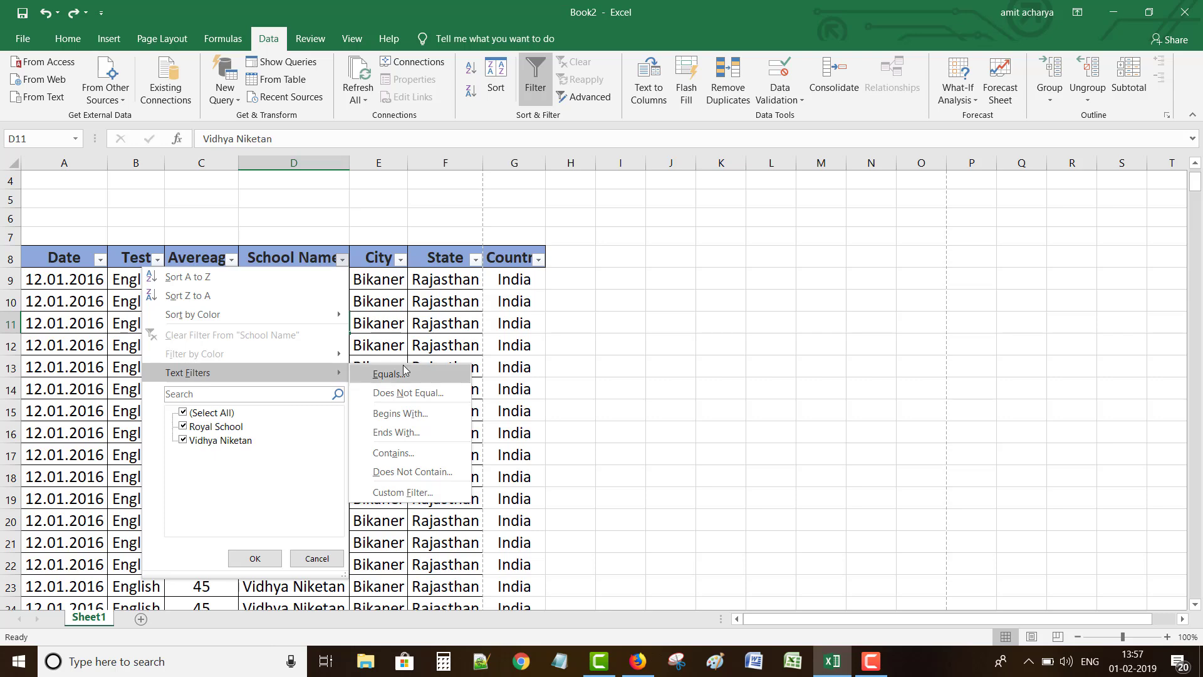
click(399, 413)
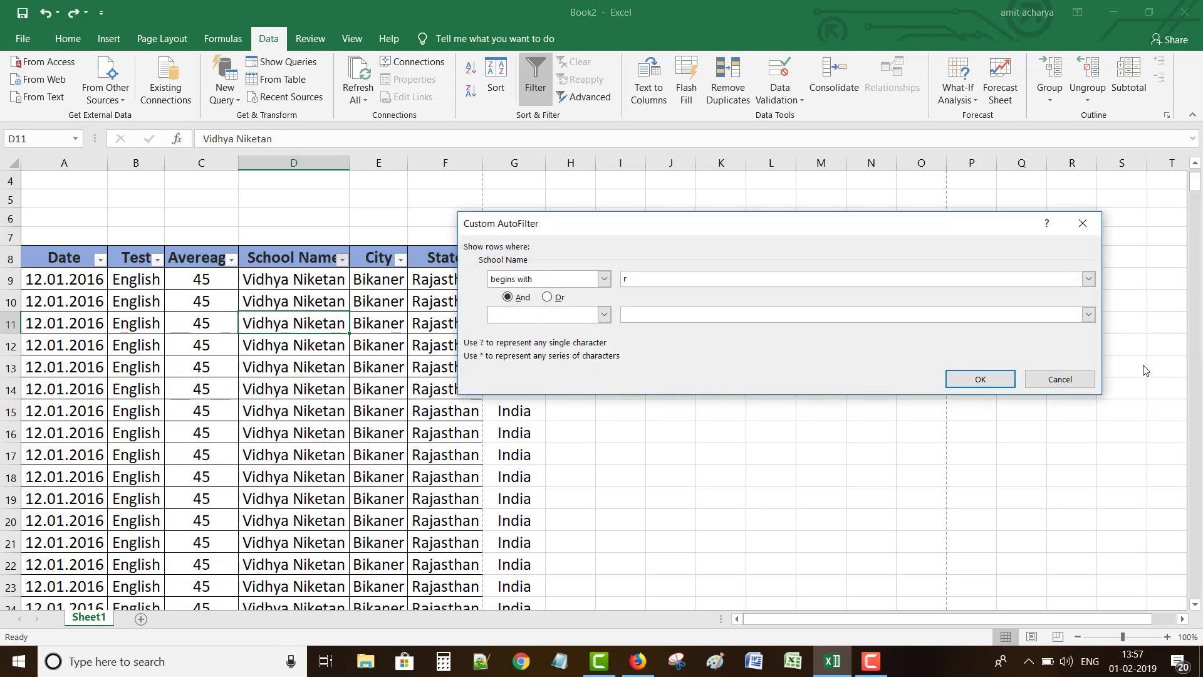
click(1002, 375)
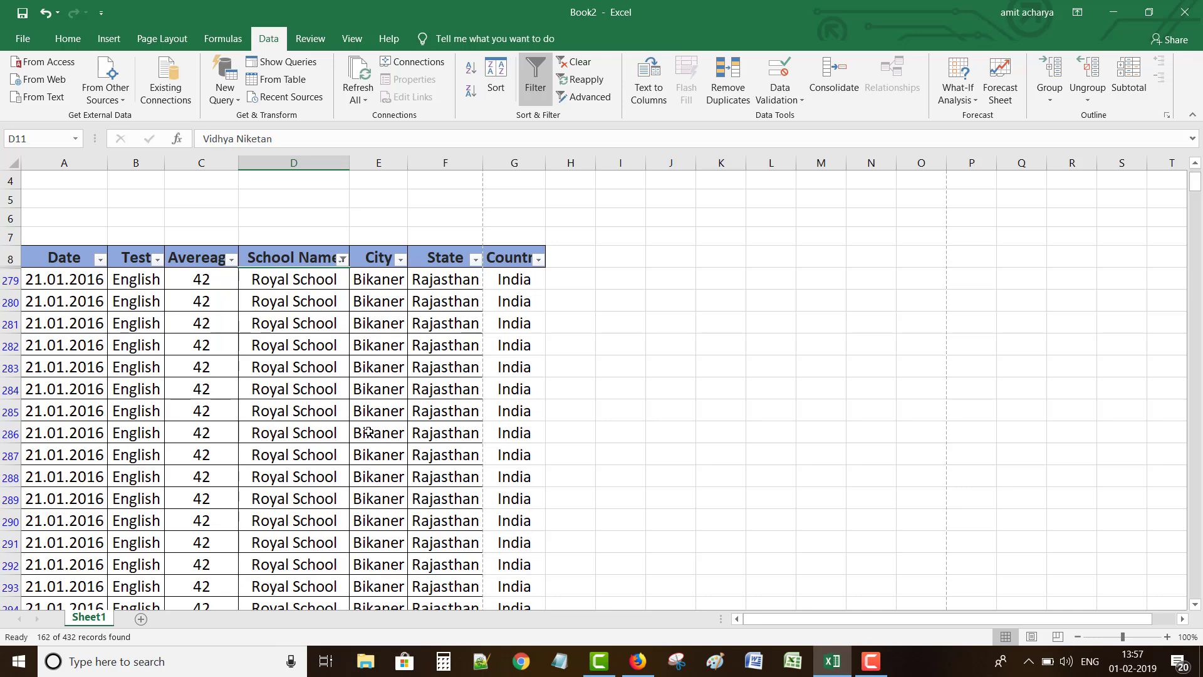
Examine the sort and text filter options for the School Name column without changing the filter.
click(342, 260)
mouse_move(225, 374)
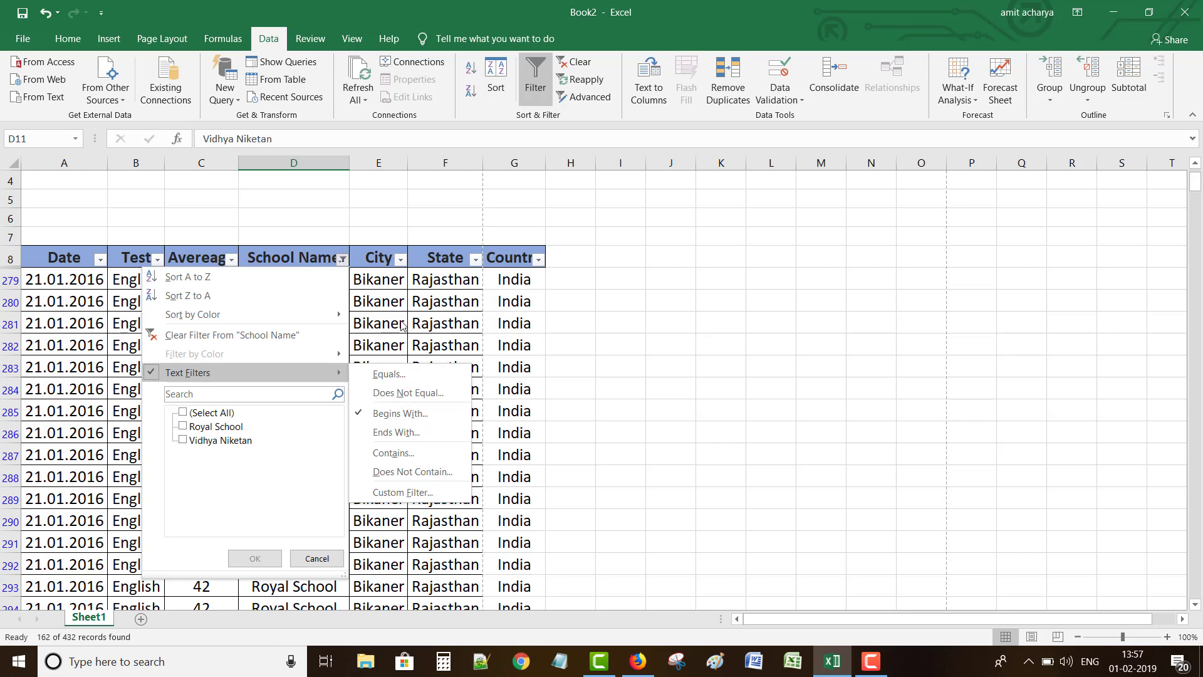
mouse_move(238, 321)
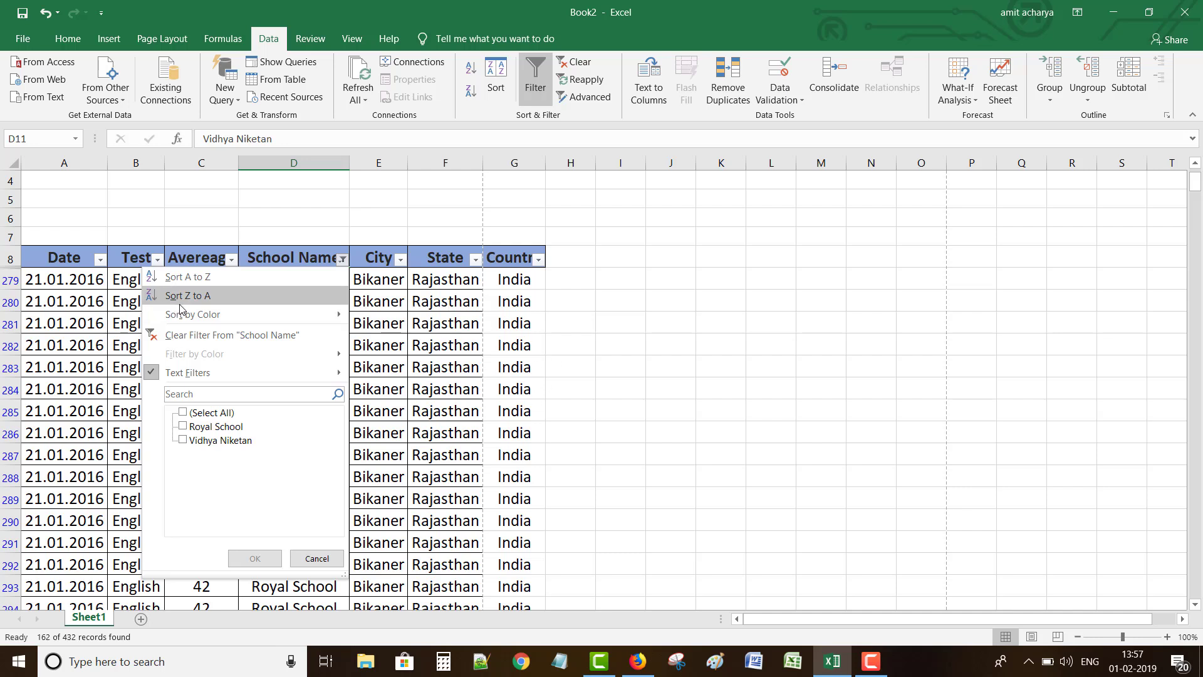
click(316, 558)
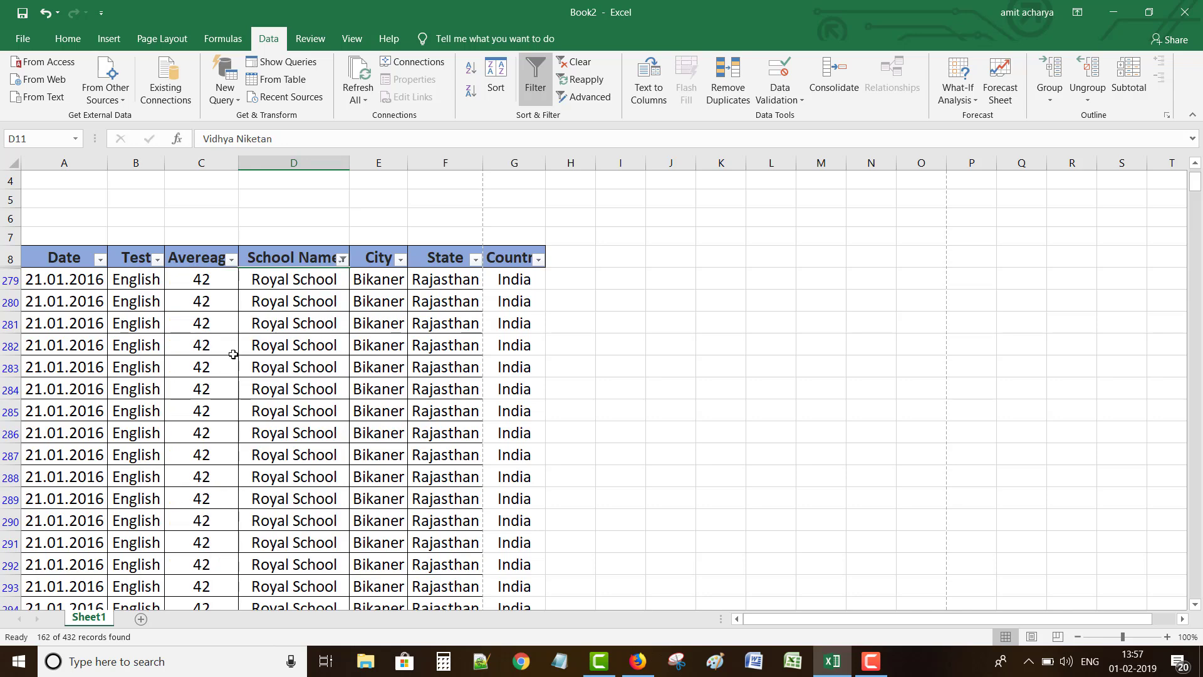
Clear the School Name filter and remove the filters from the header row.
click(573, 61)
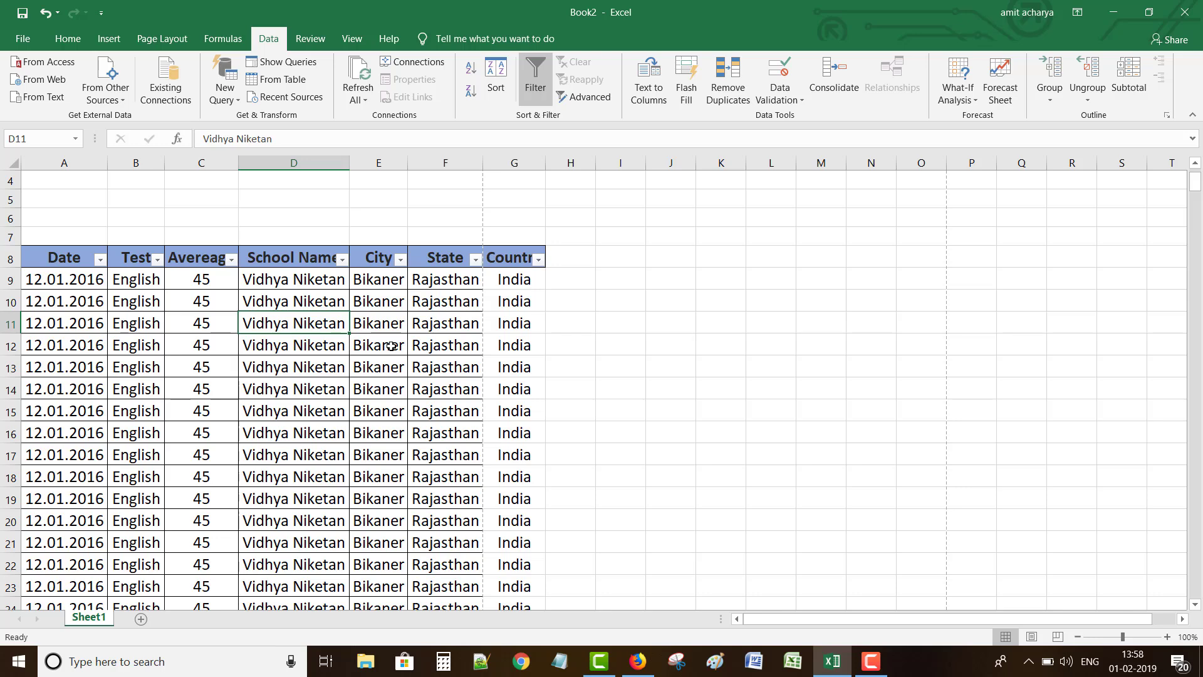
key(ctrl+shift+l)
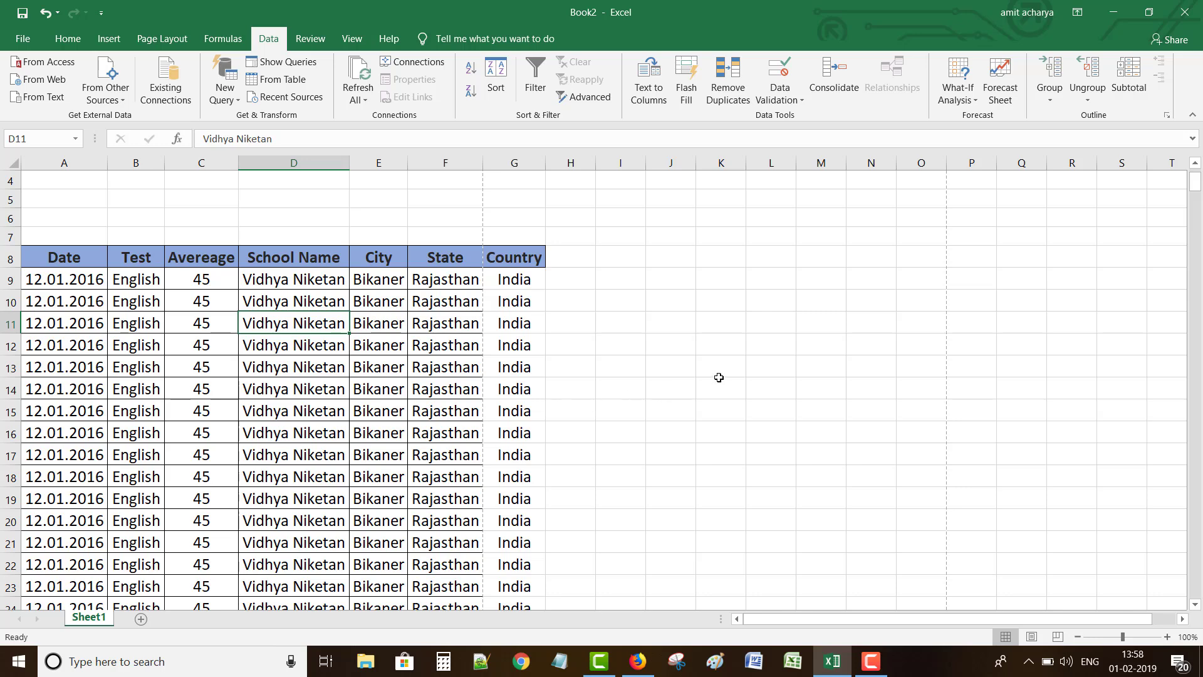
Insert a table over the data range A8:G440, with the first row as headers.
scroll(719, 377, down, 2)
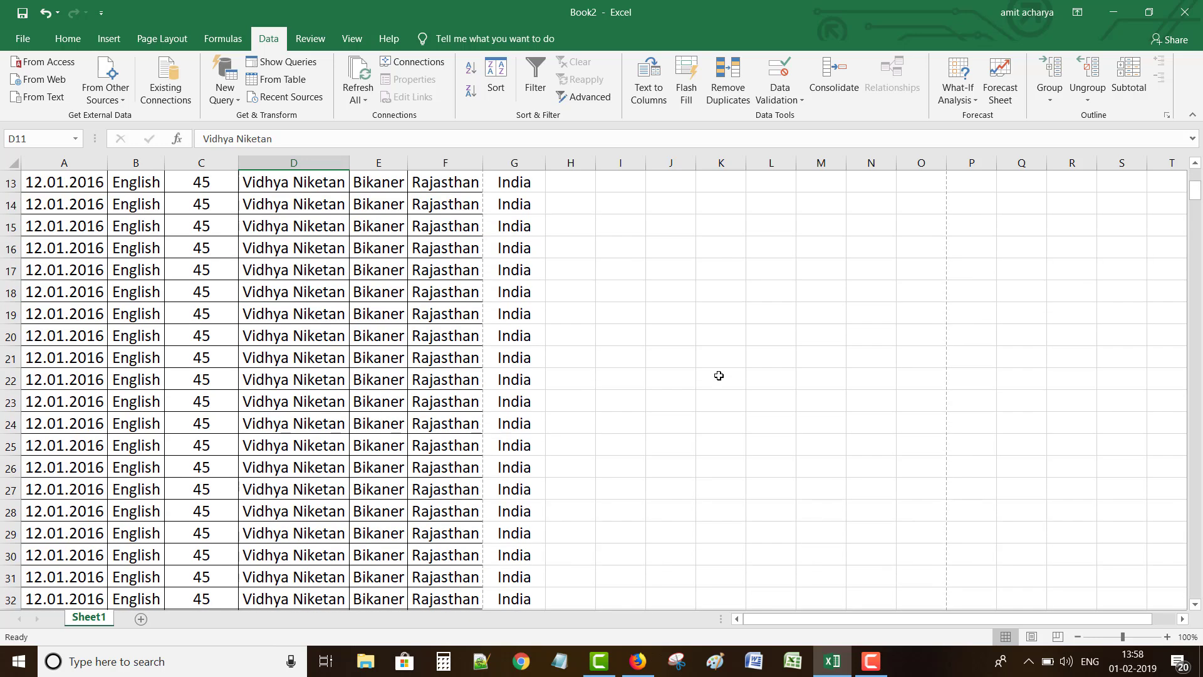
scroll(719, 377, up, 3)
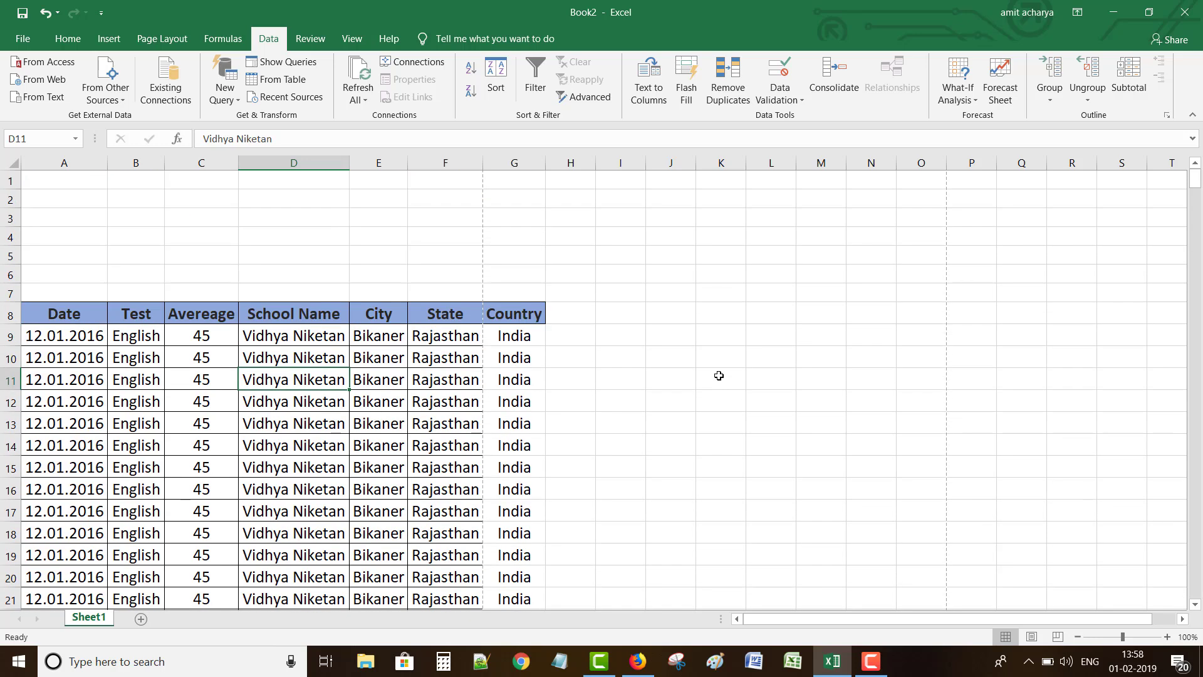
click(108, 40)
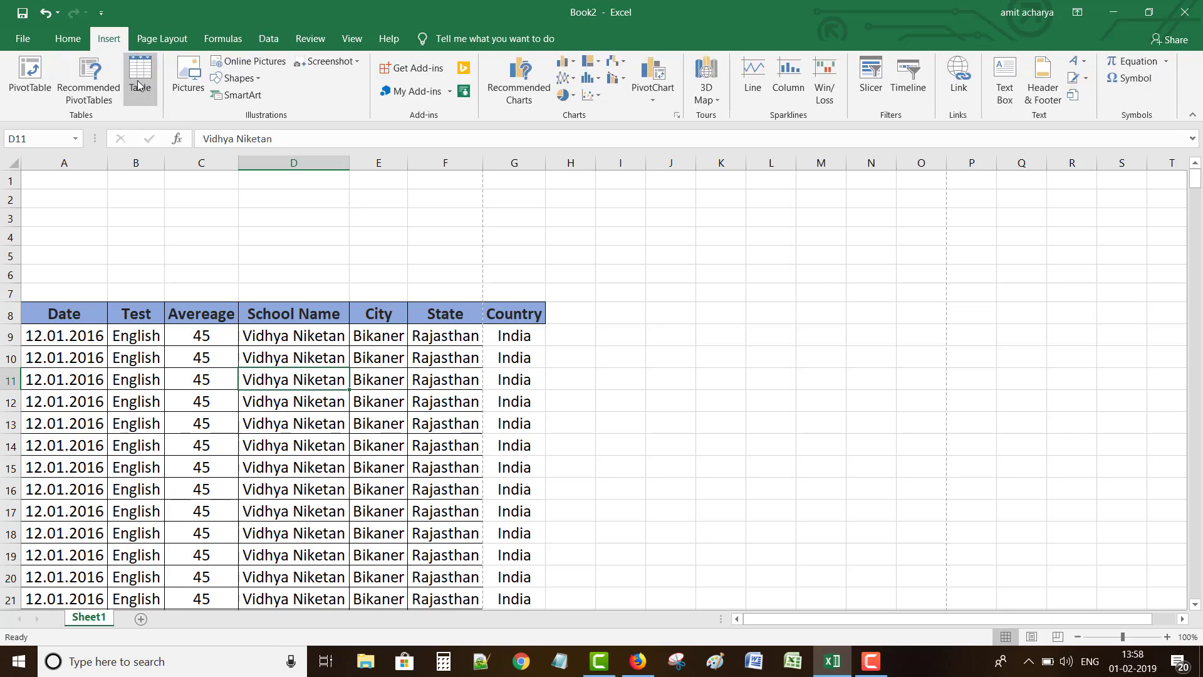
click(139, 85)
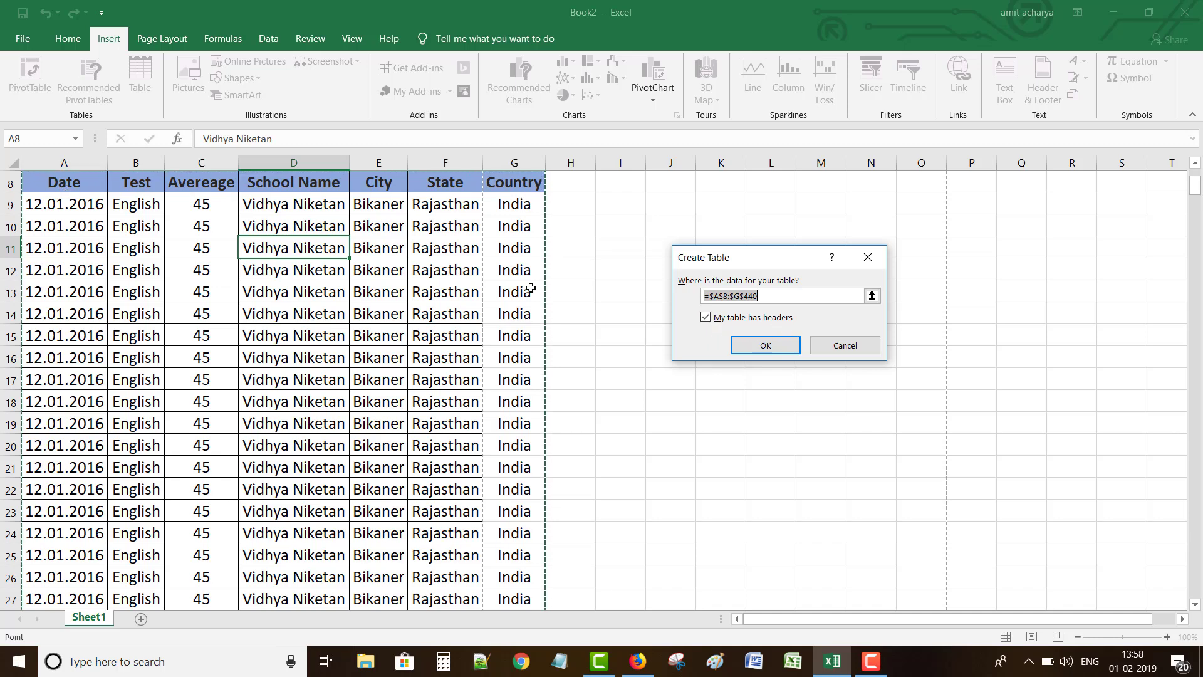
click(764, 344)
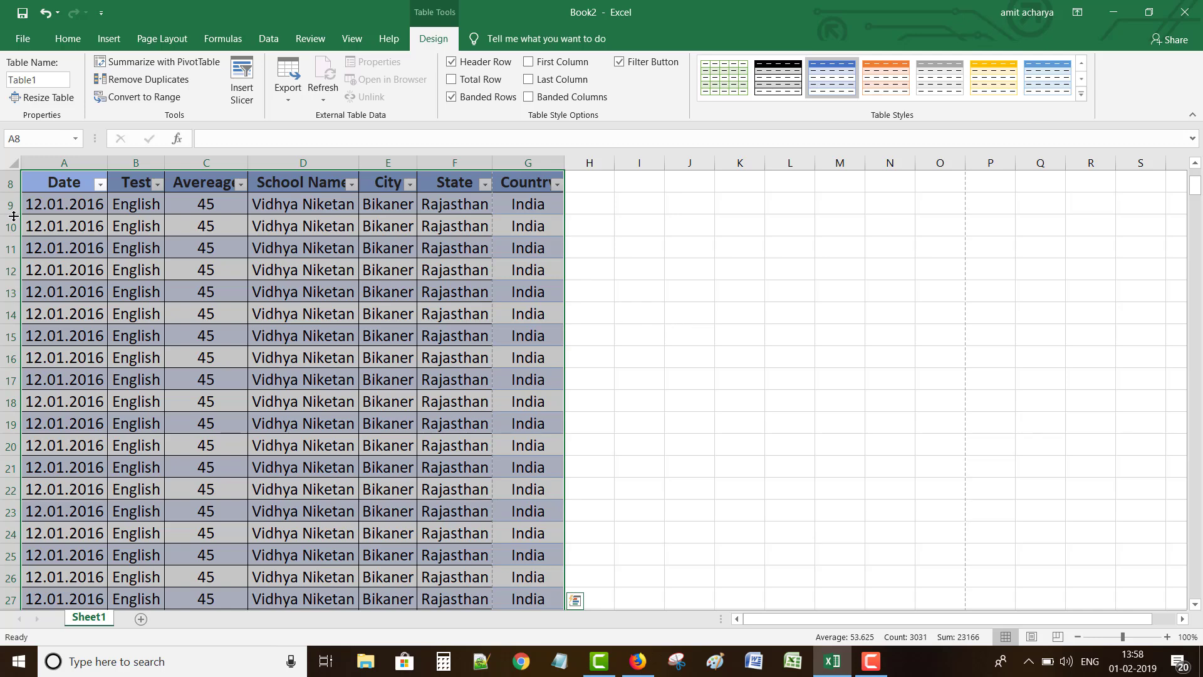
View the Date column's filter values in the new table, and undo the table creation.
click(100, 185)
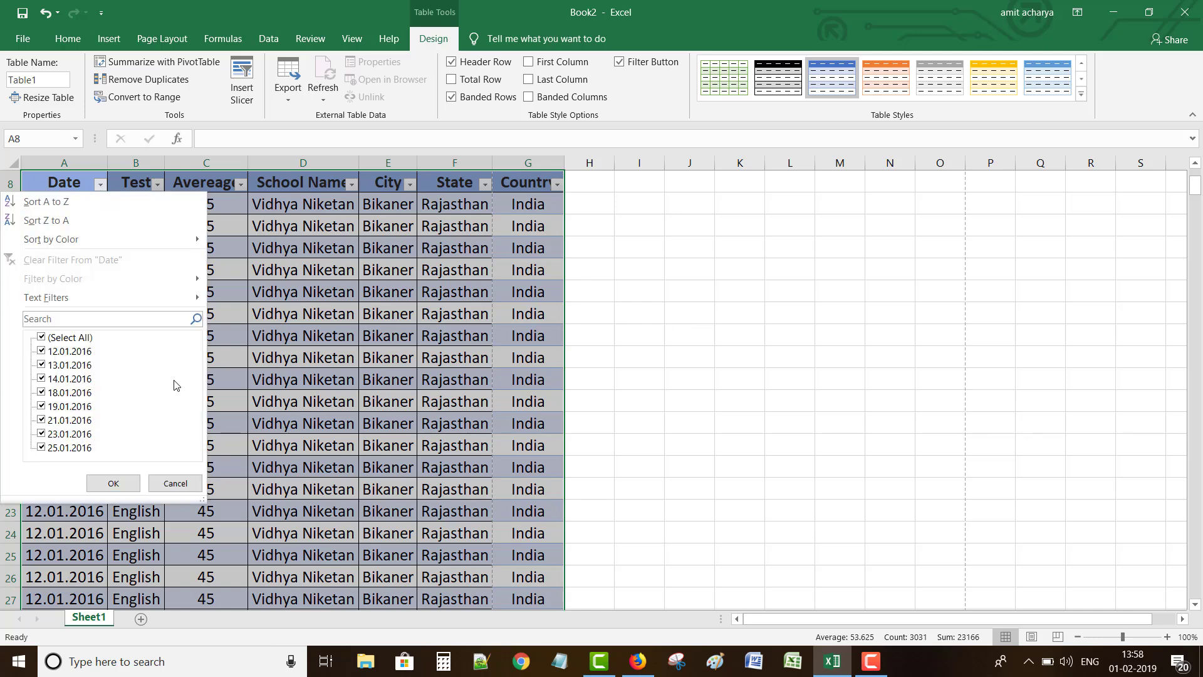
click(175, 483)
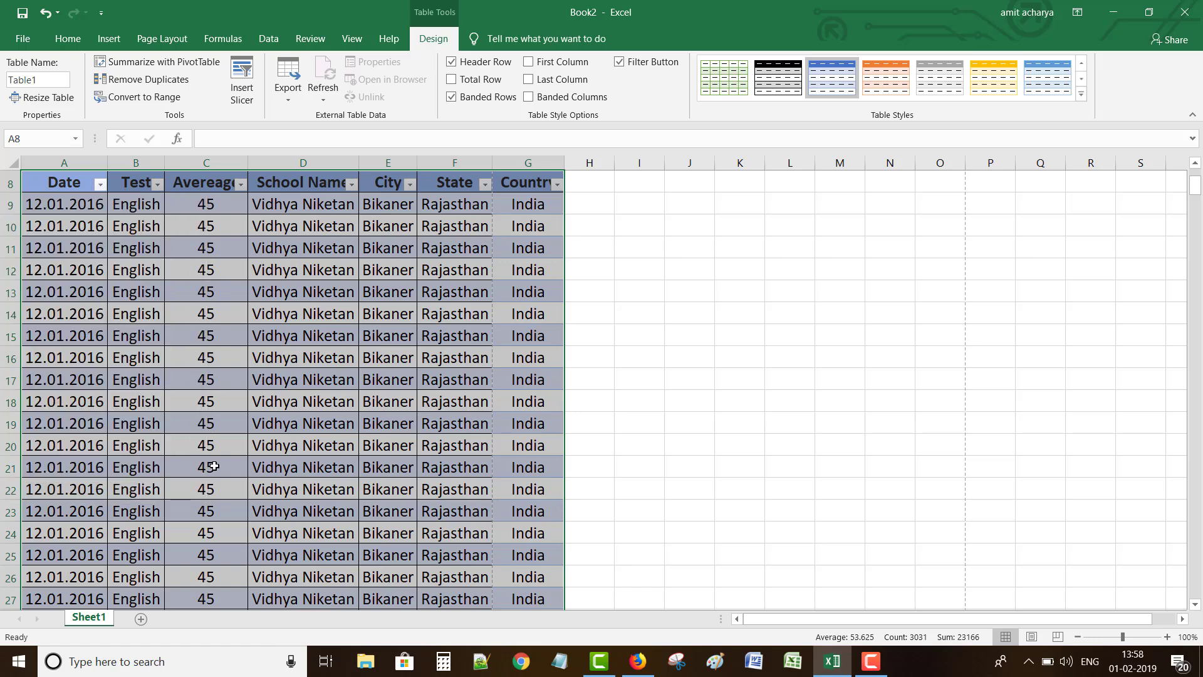
key(ctrl+z)
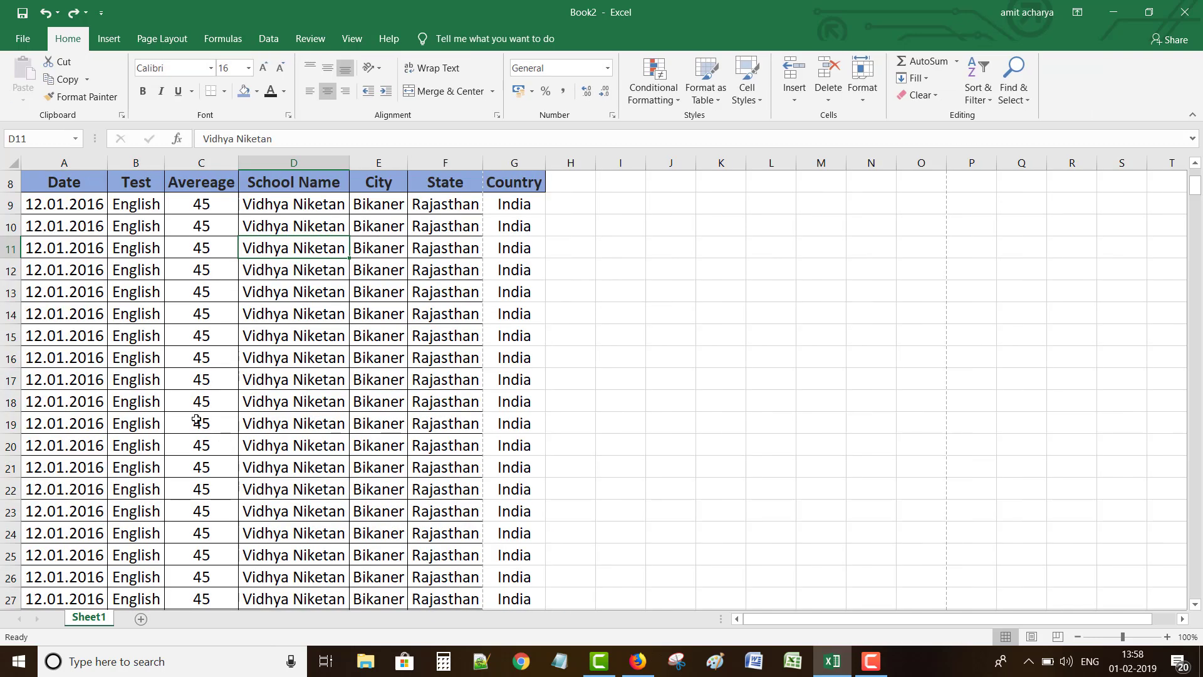
scroll(181, 375, up, 3)
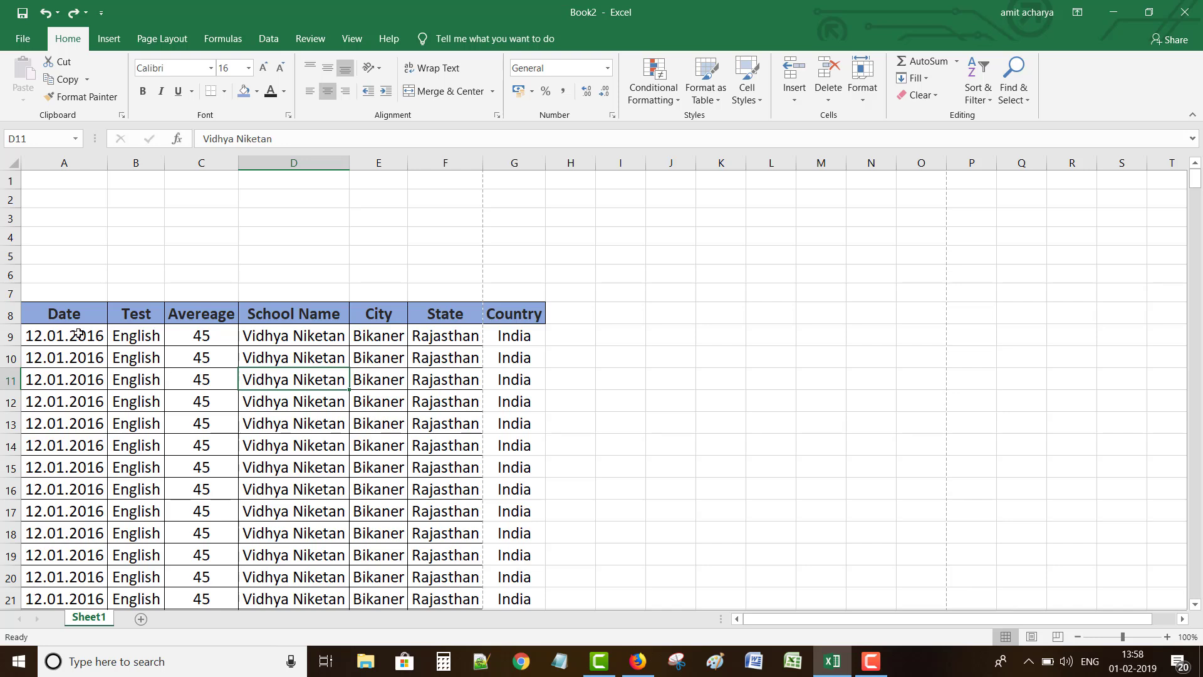
Create a table from the whole data list again, starting from cell B10.
click(149, 360)
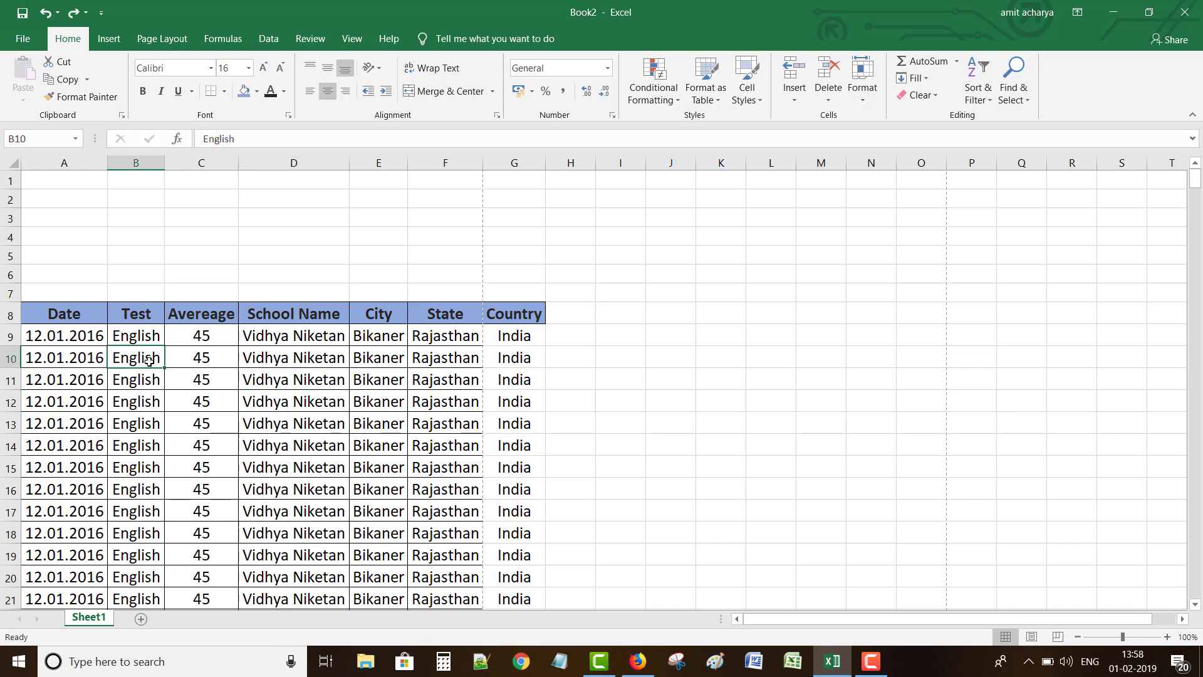
key(ctrl+t)
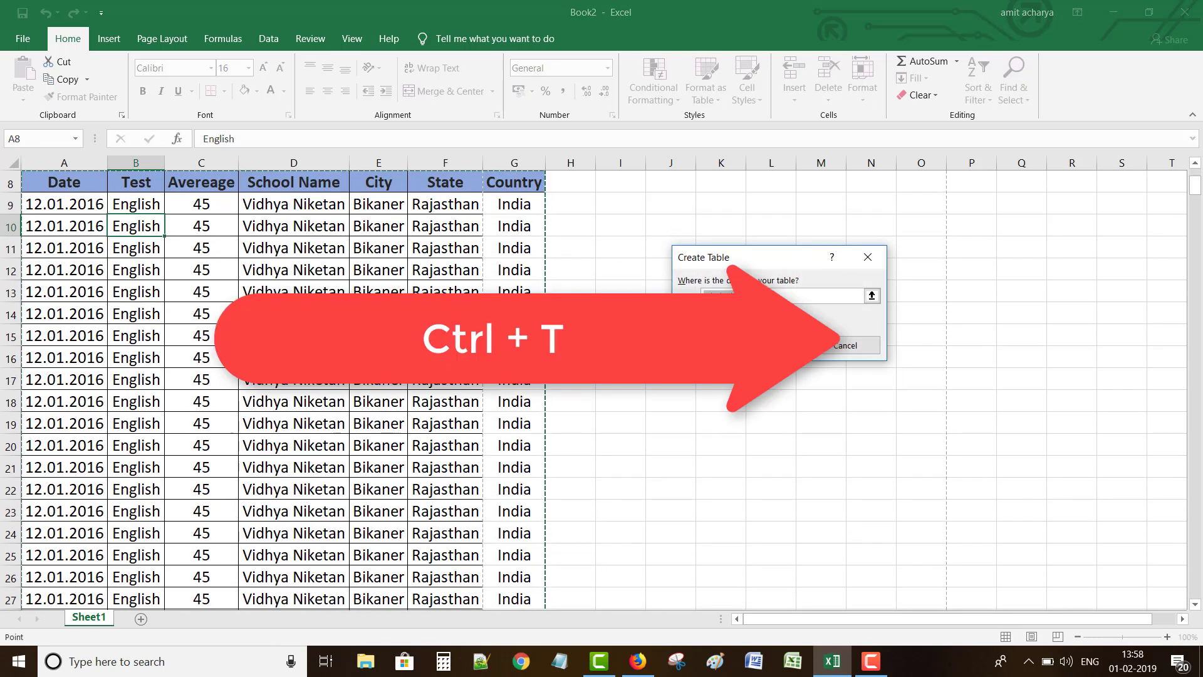
click(796, 345)
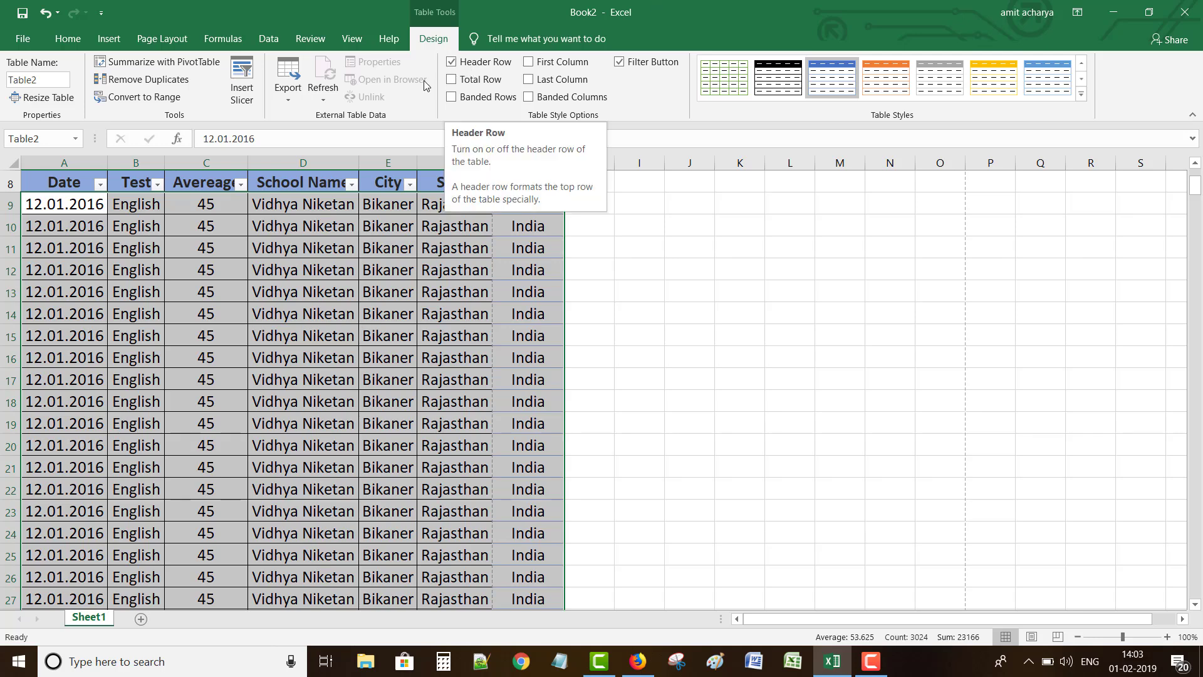
Try the table's Header Row, First Column and Last Column style options, restoring each one's original setting.
click(451, 61)
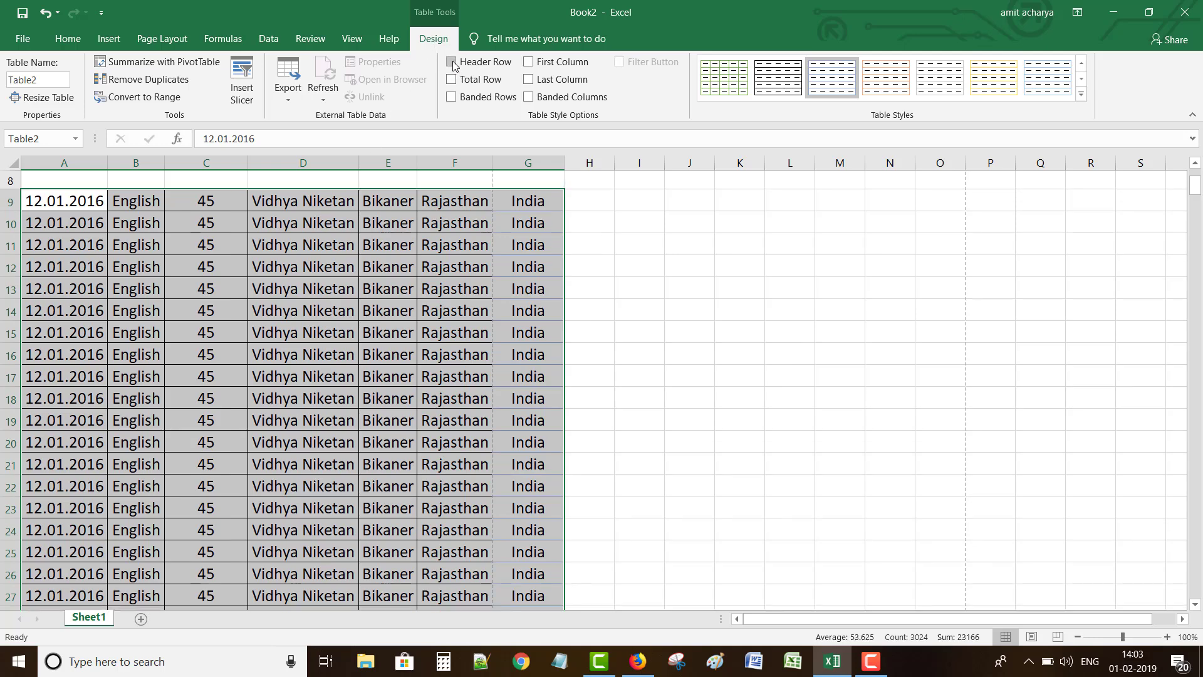
click(451, 61)
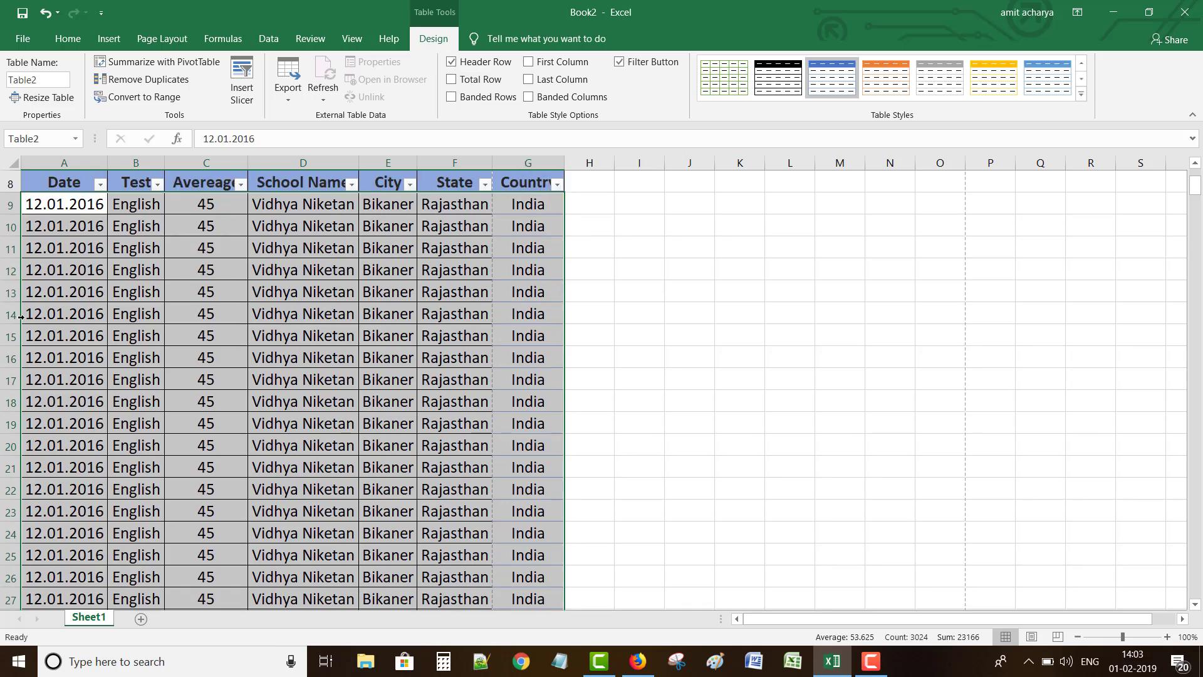
click(529, 62)
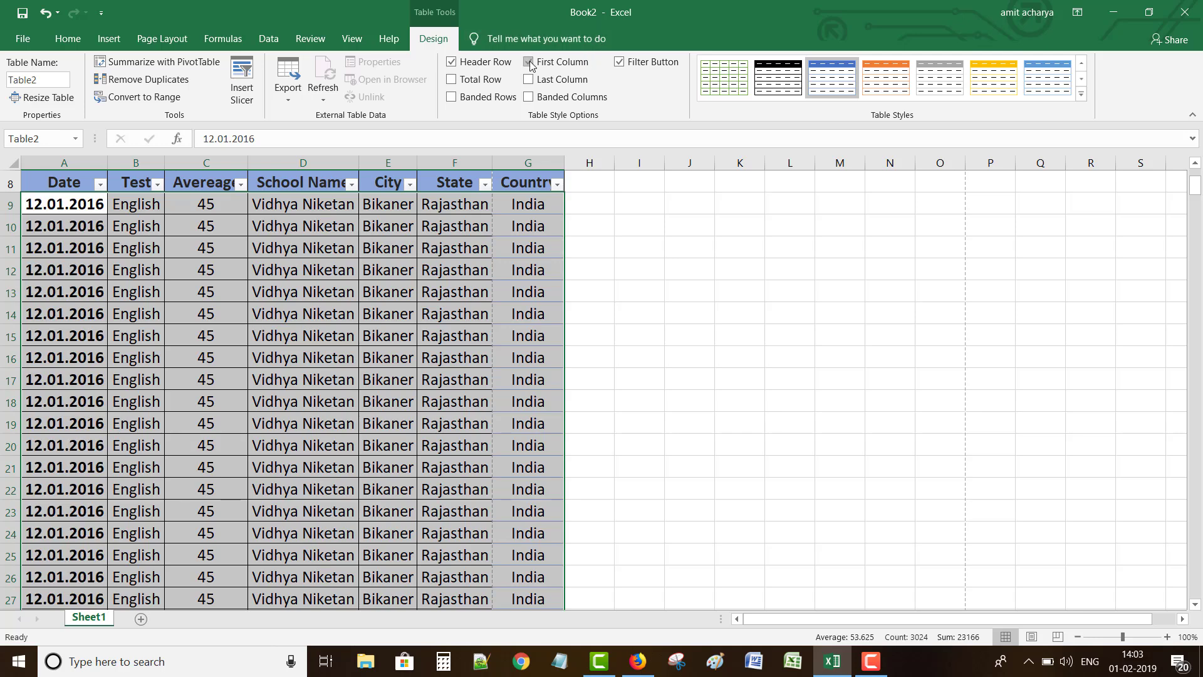
click(529, 62)
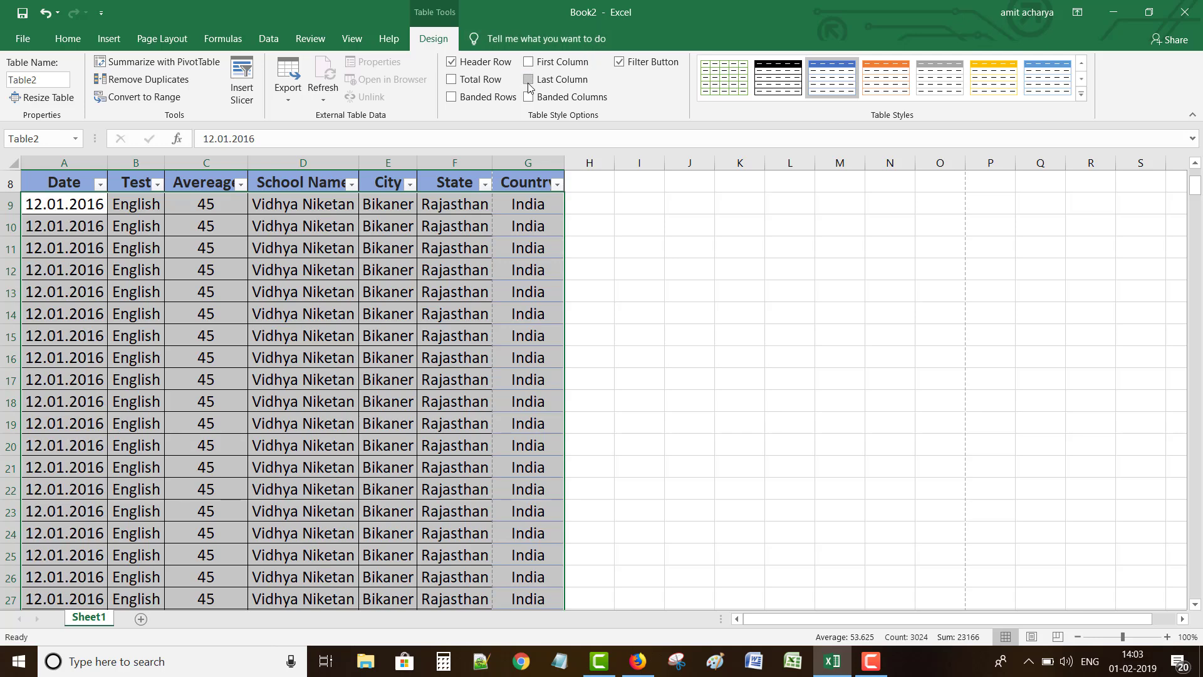
click(529, 81)
click(529, 81)
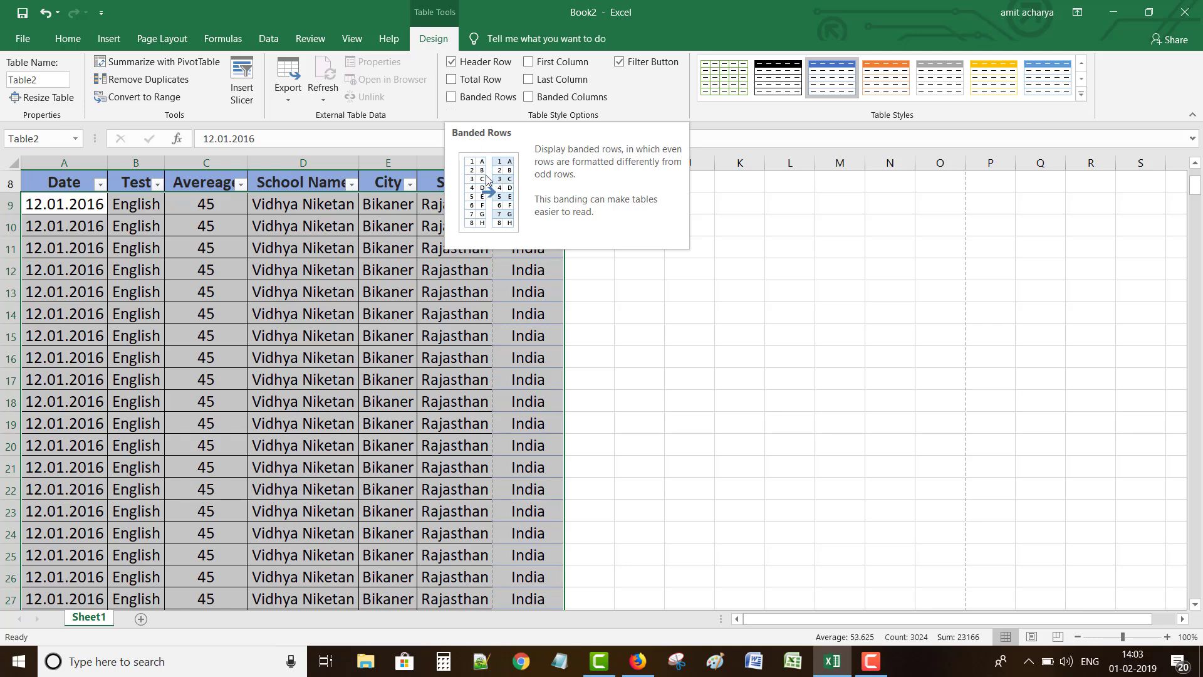
Try banded rows and banded columns on the table, turning both off again.
click(452, 97)
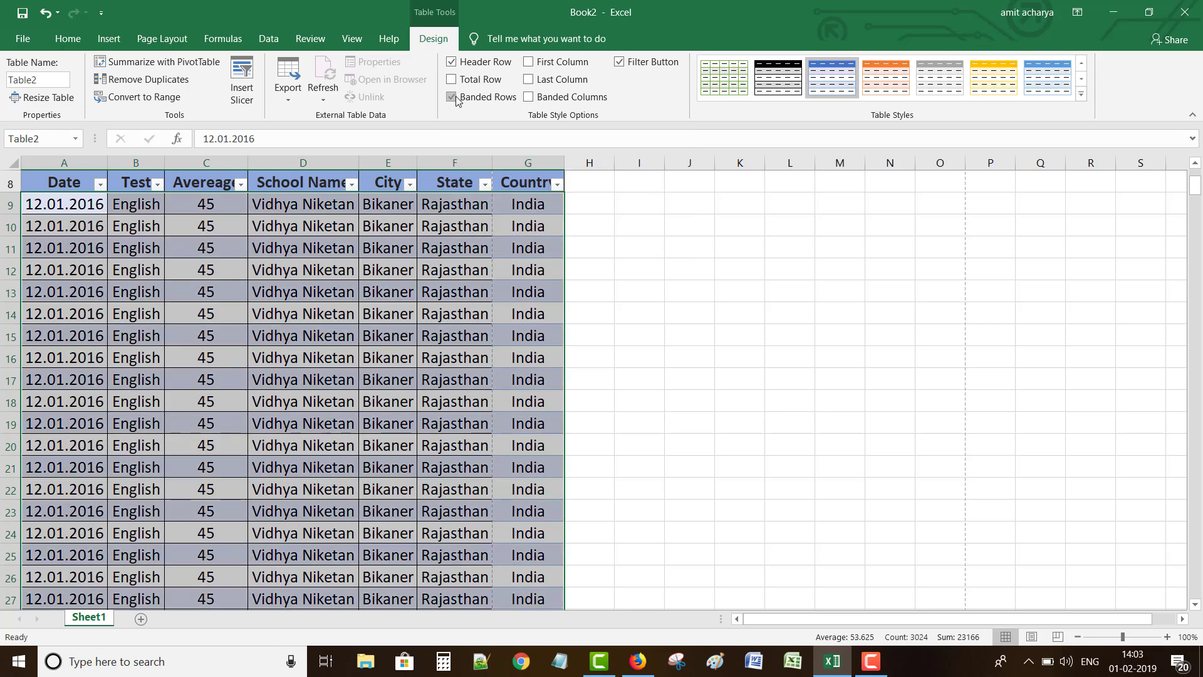
click(456, 99)
click(456, 99)
click(456, 99)
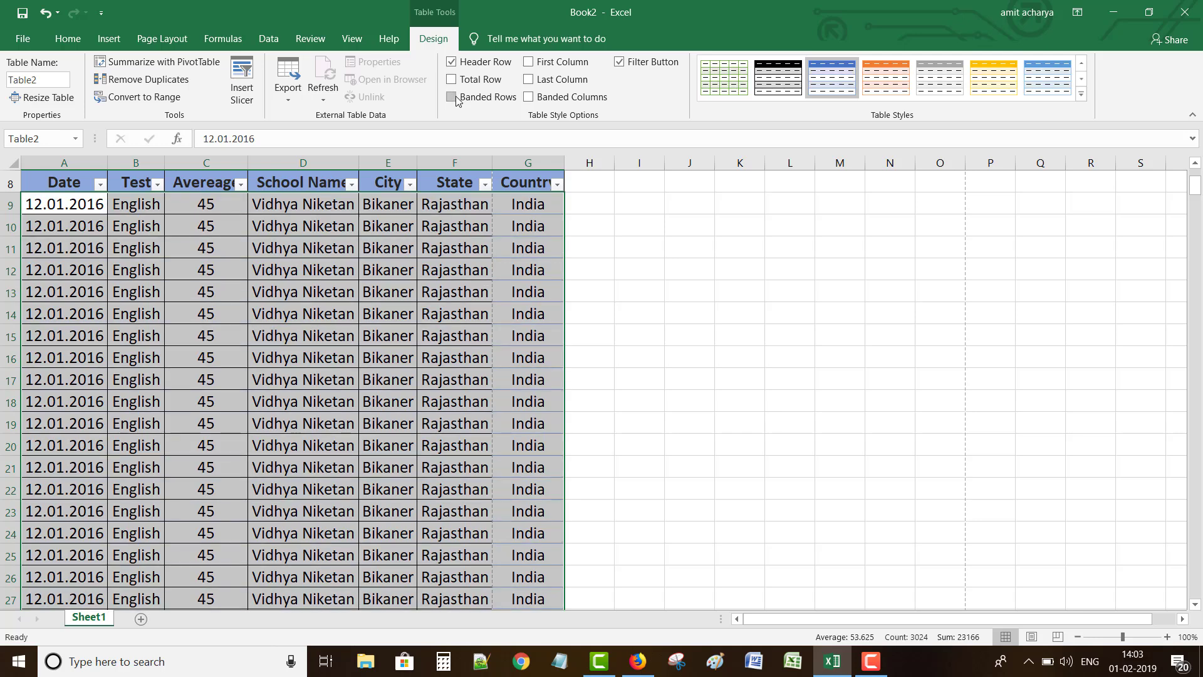
click(528, 98)
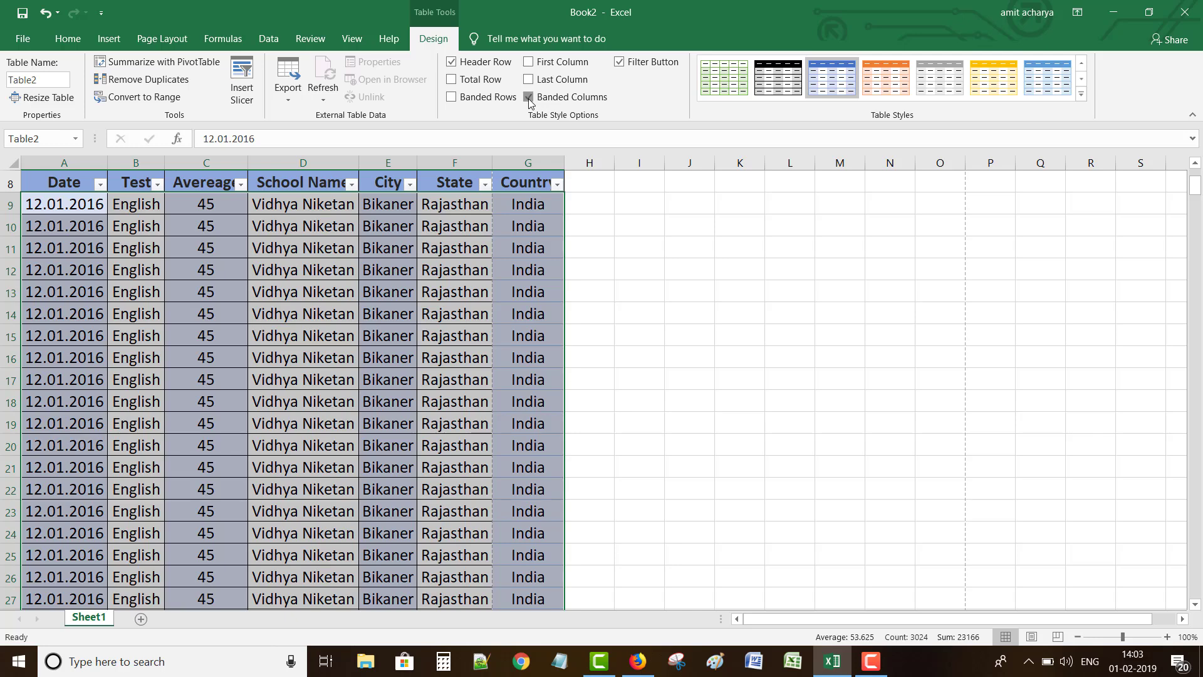
click(528, 98)
click(529, 98)
click(529, 98)
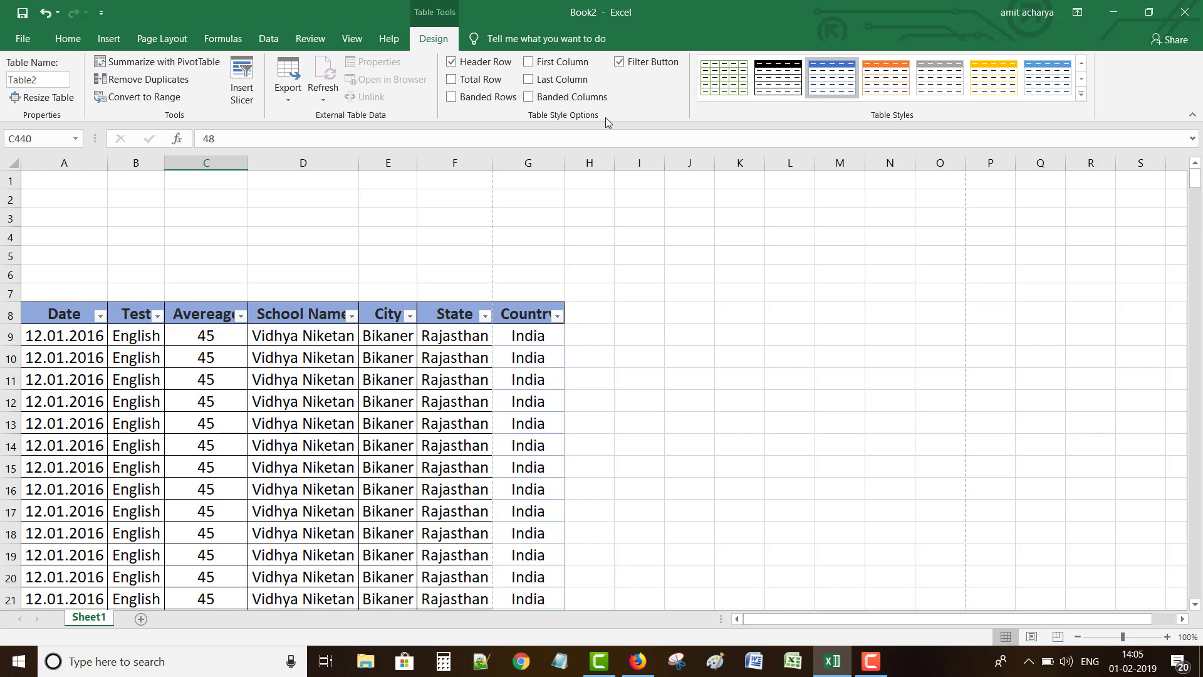
Turn on the table's Total Row and set the Avereage column's total function to Average.
click(451, 80)
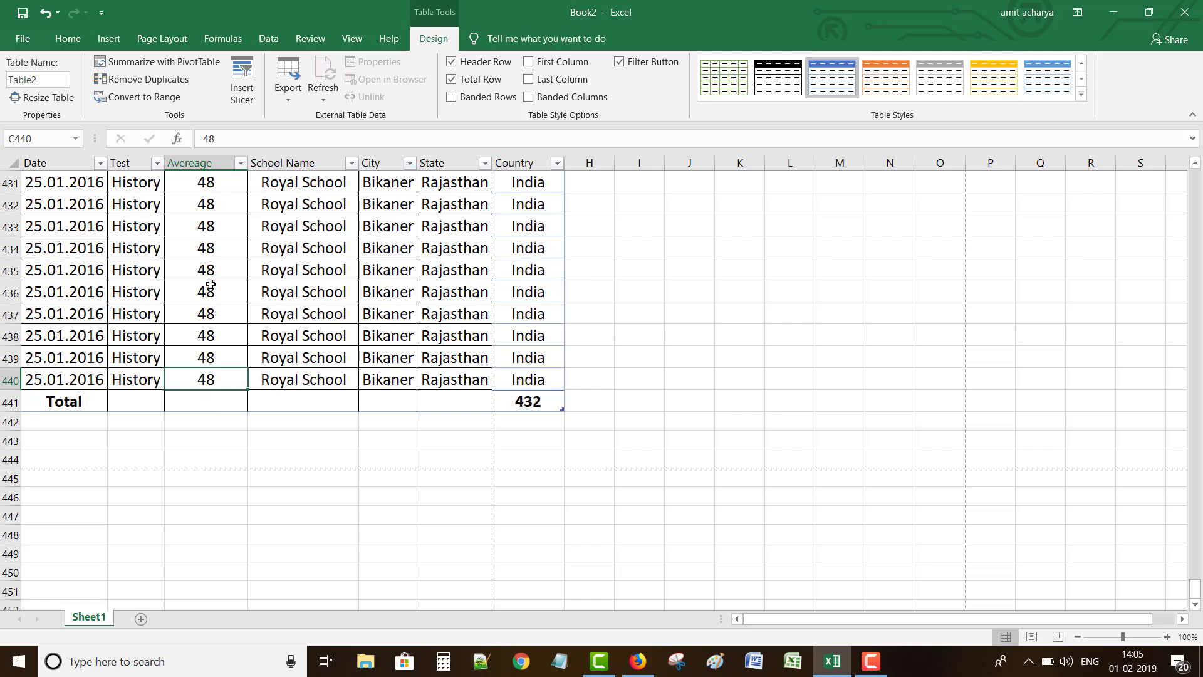
click(207, 400)
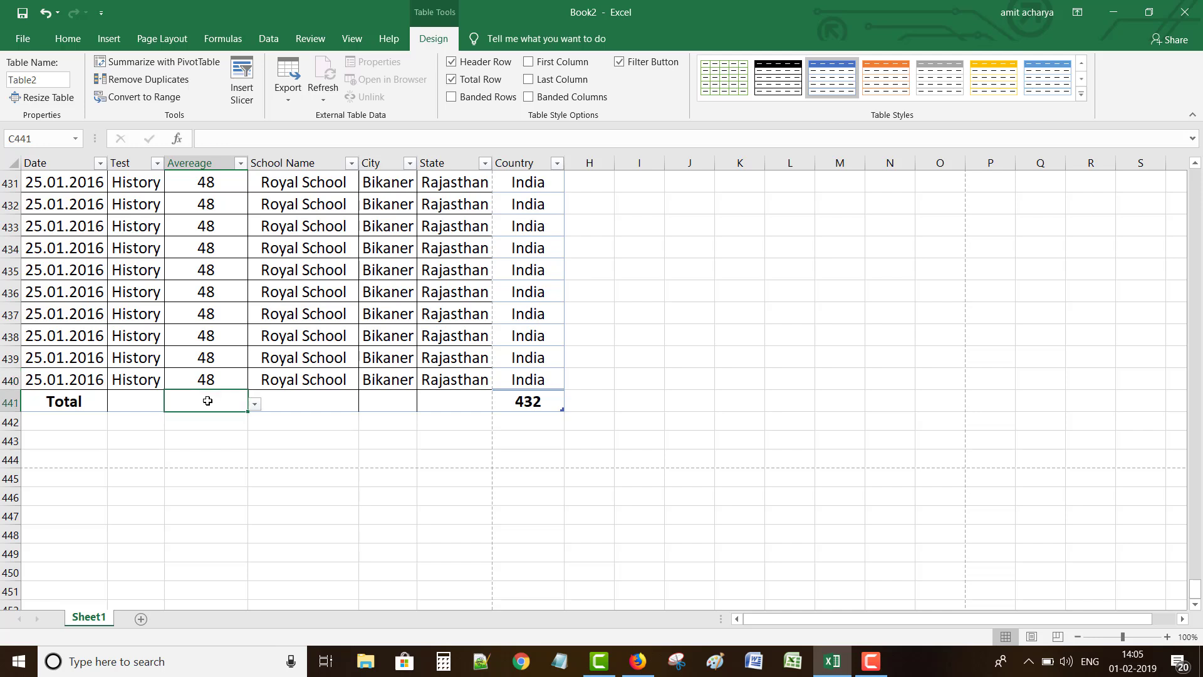
click(255, 404)
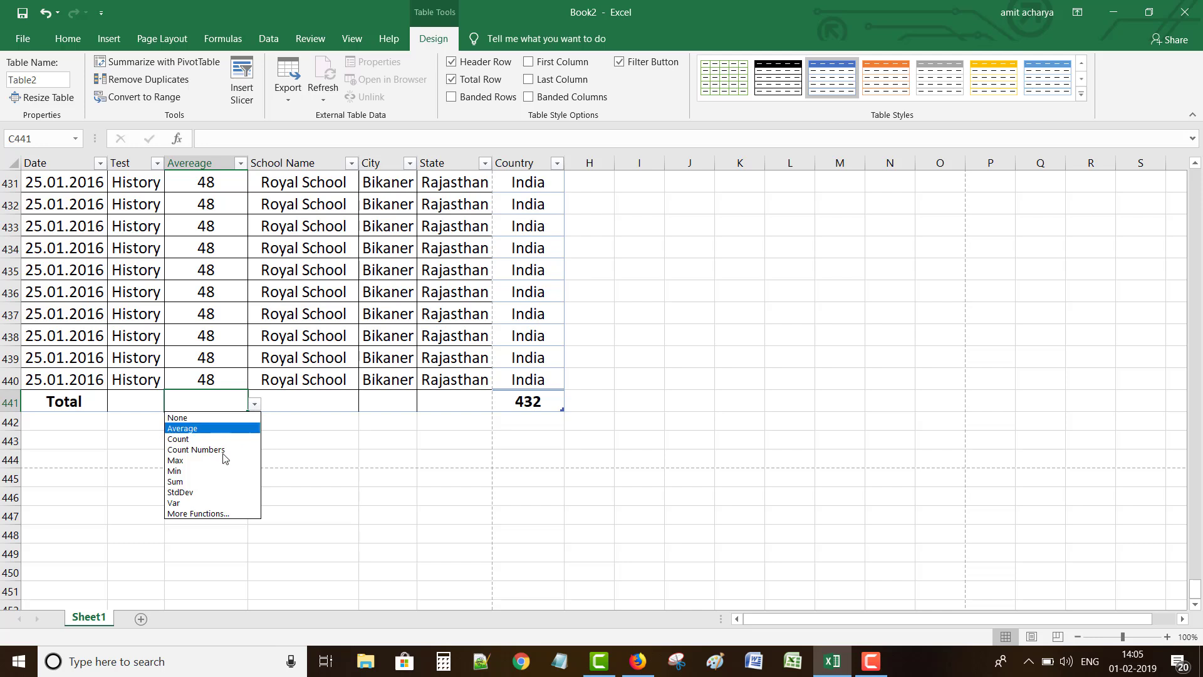
click(202, 428)
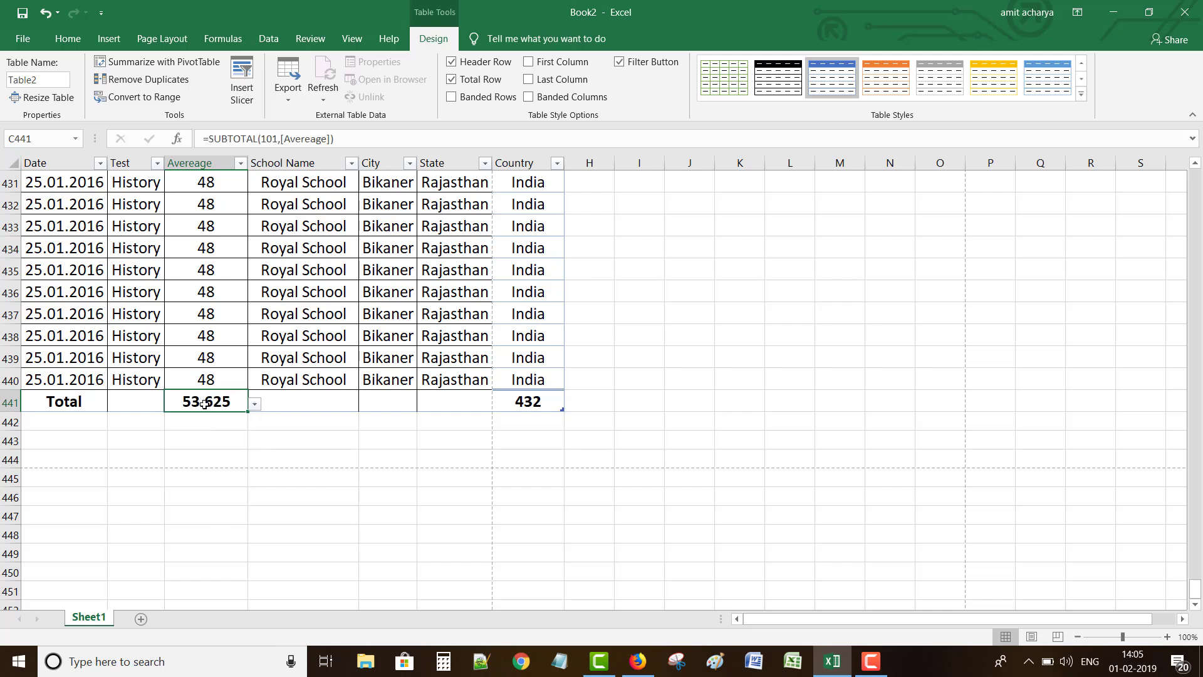
Try Count Numbers and Max as the Avereage column's total function, and set it to Sum.
click(255, 404)
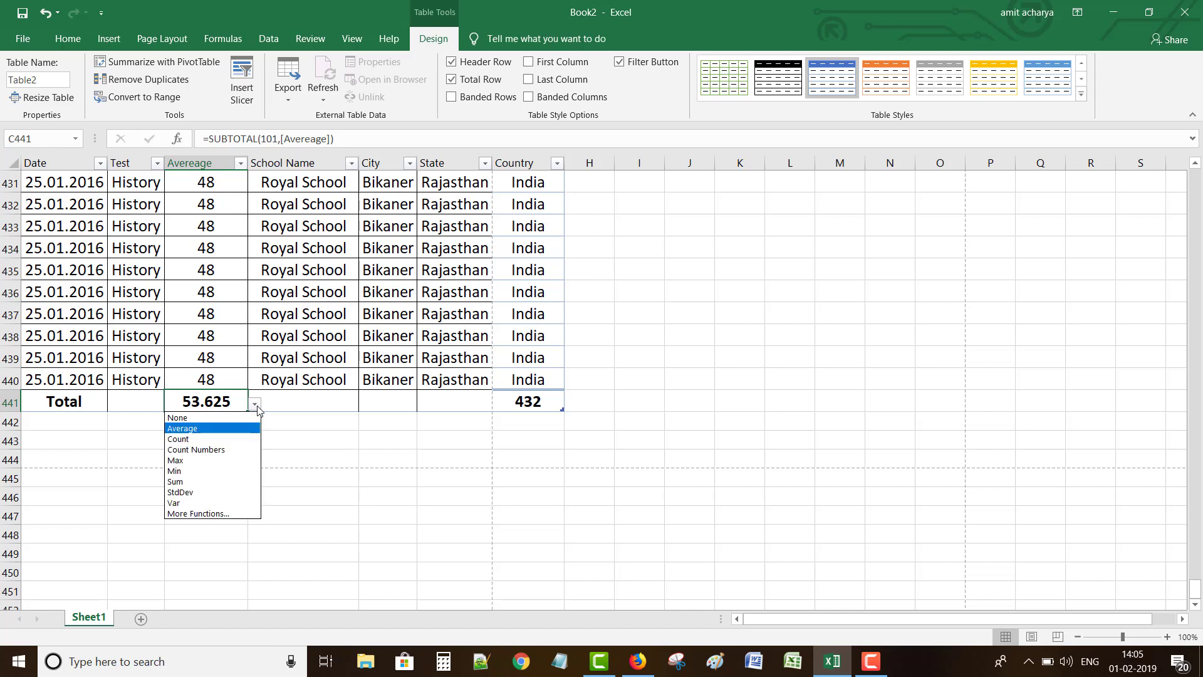
click(233, 450)
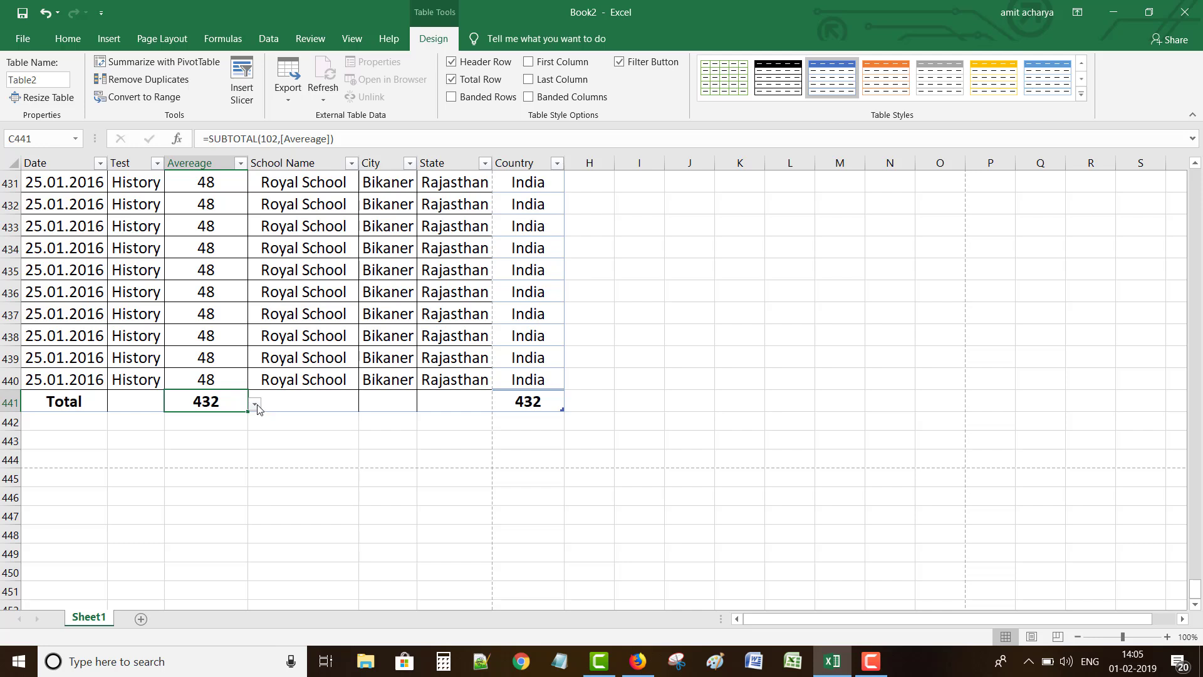
click(255, 404)
click(211, 461)
click(255, 404)
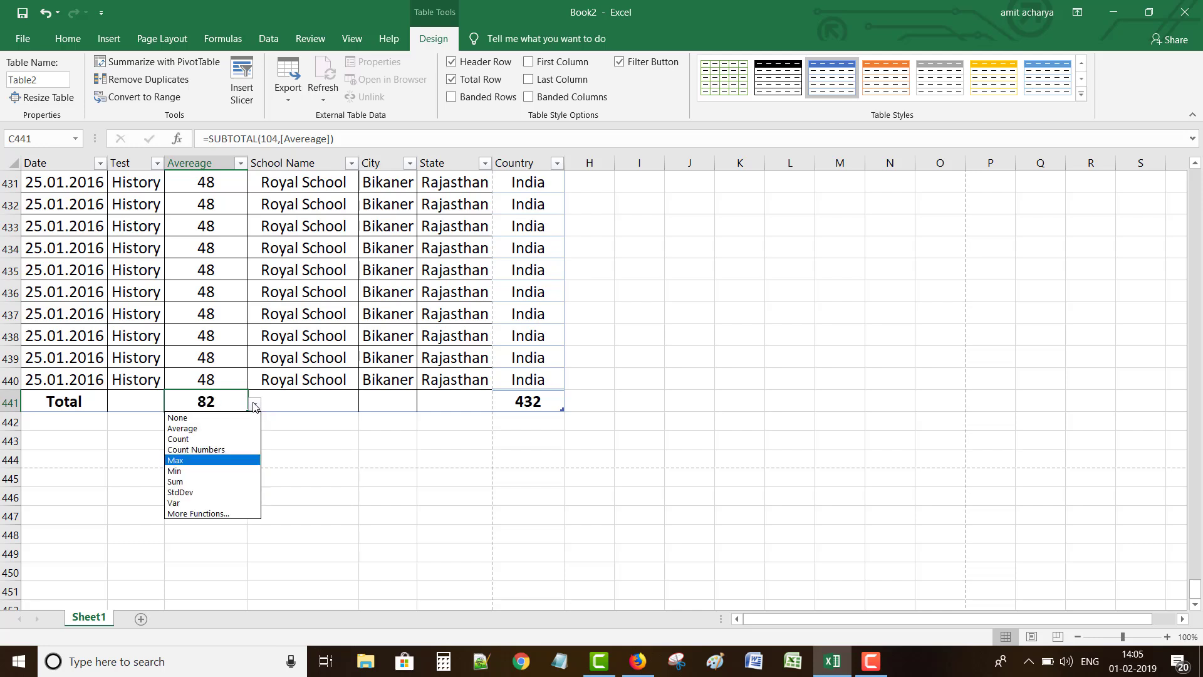
click(198, 483)
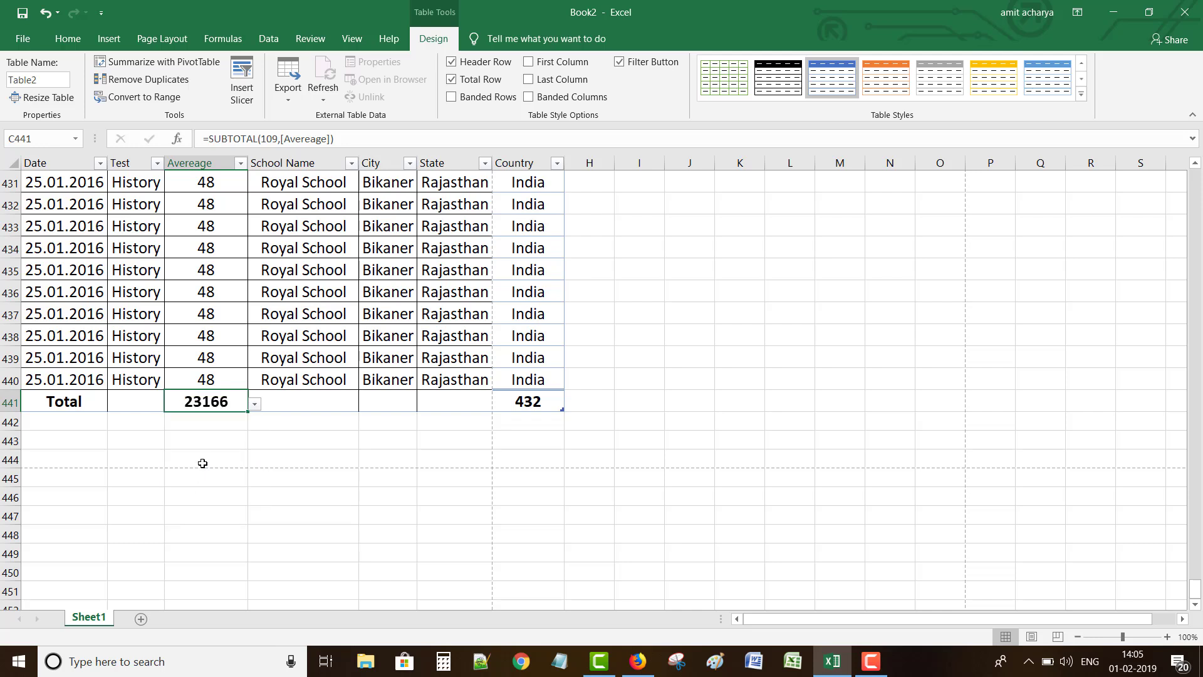
click(254, 405)
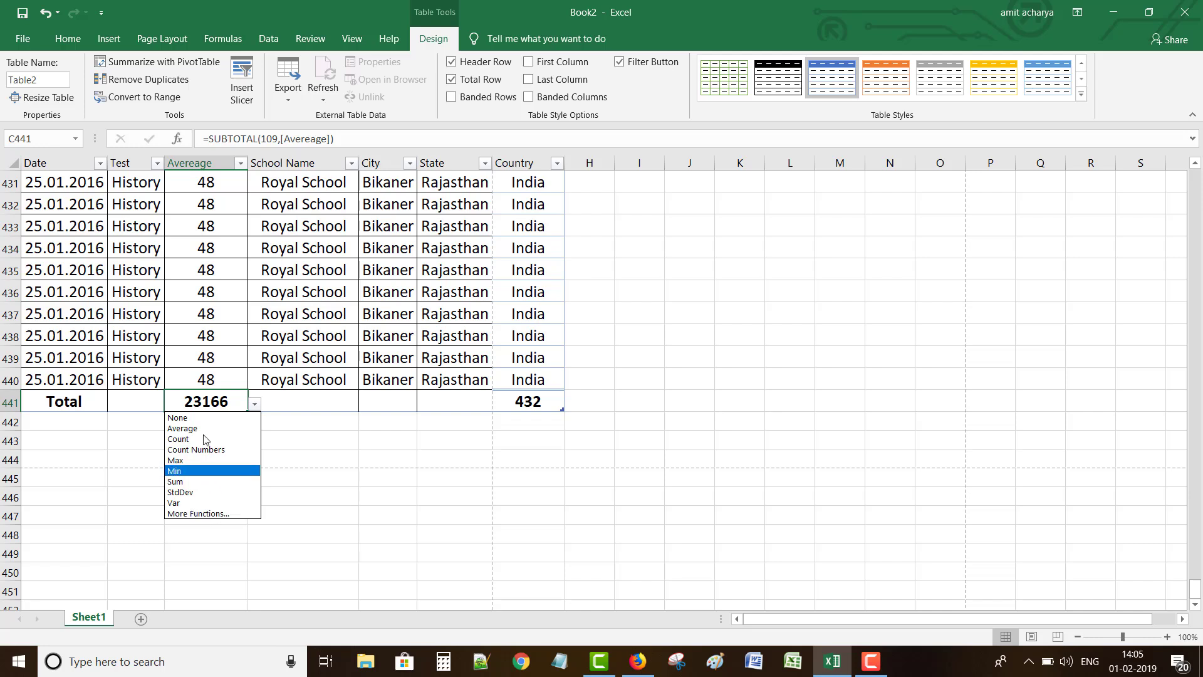
Try Count Numbers as the School Name column's total function, and change it to Count.
click(317, 402)
click(315, 402)
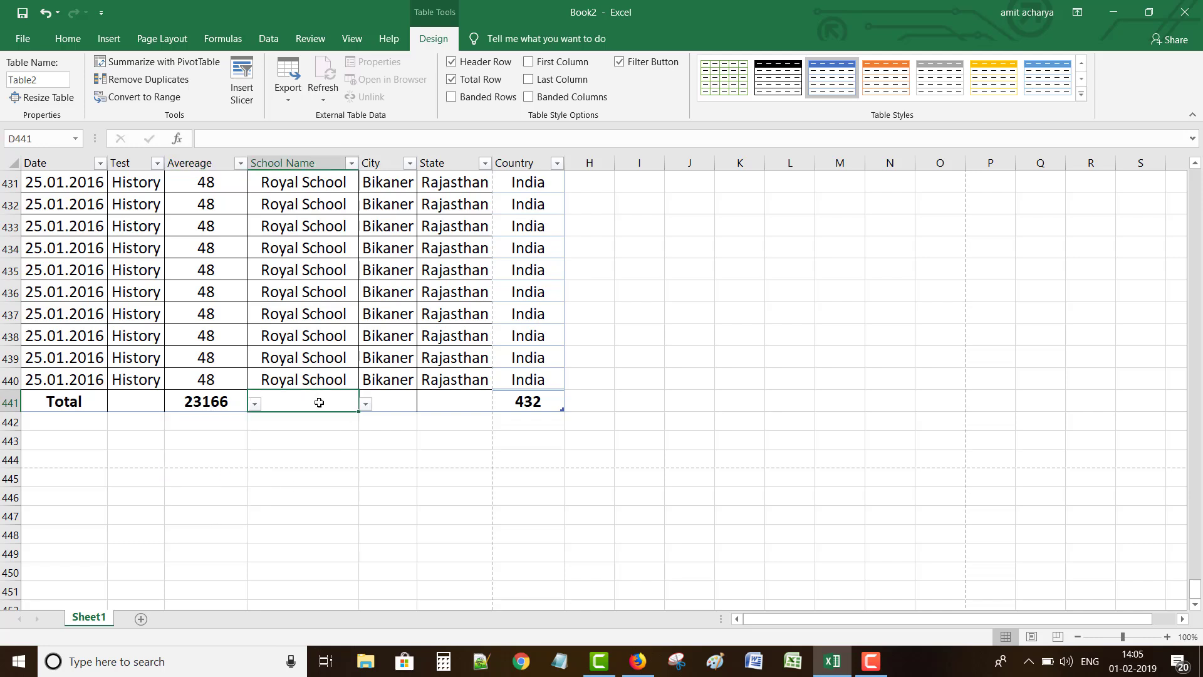
click(365, 403)
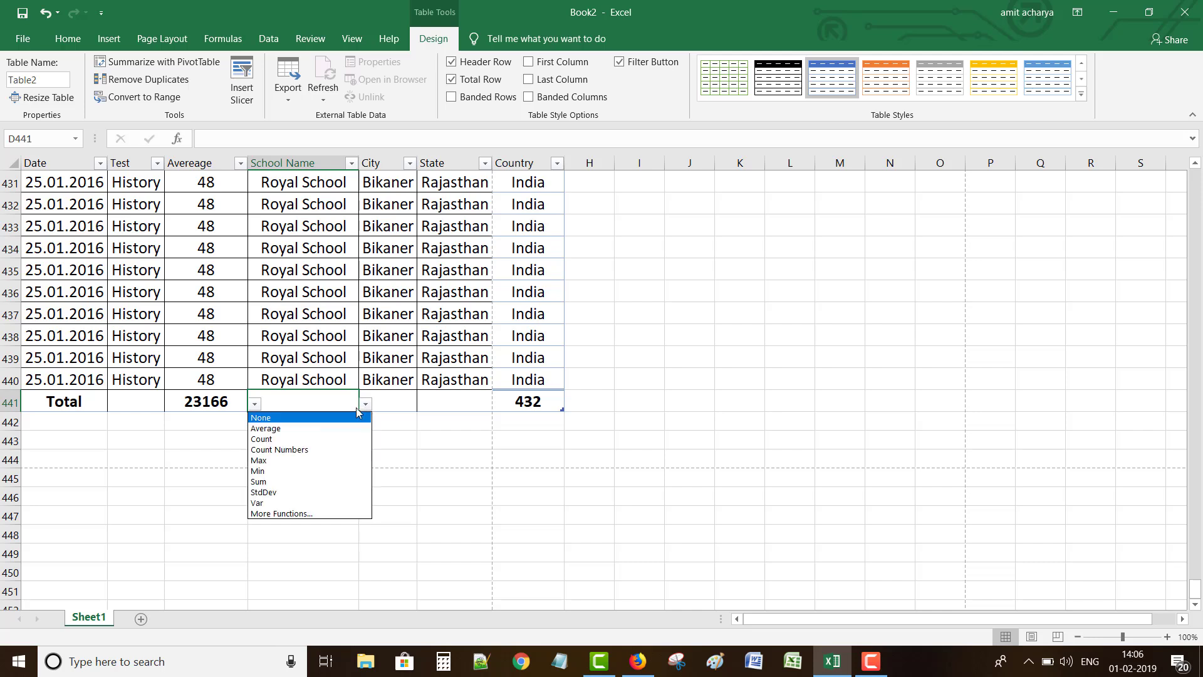
click(293, 449)
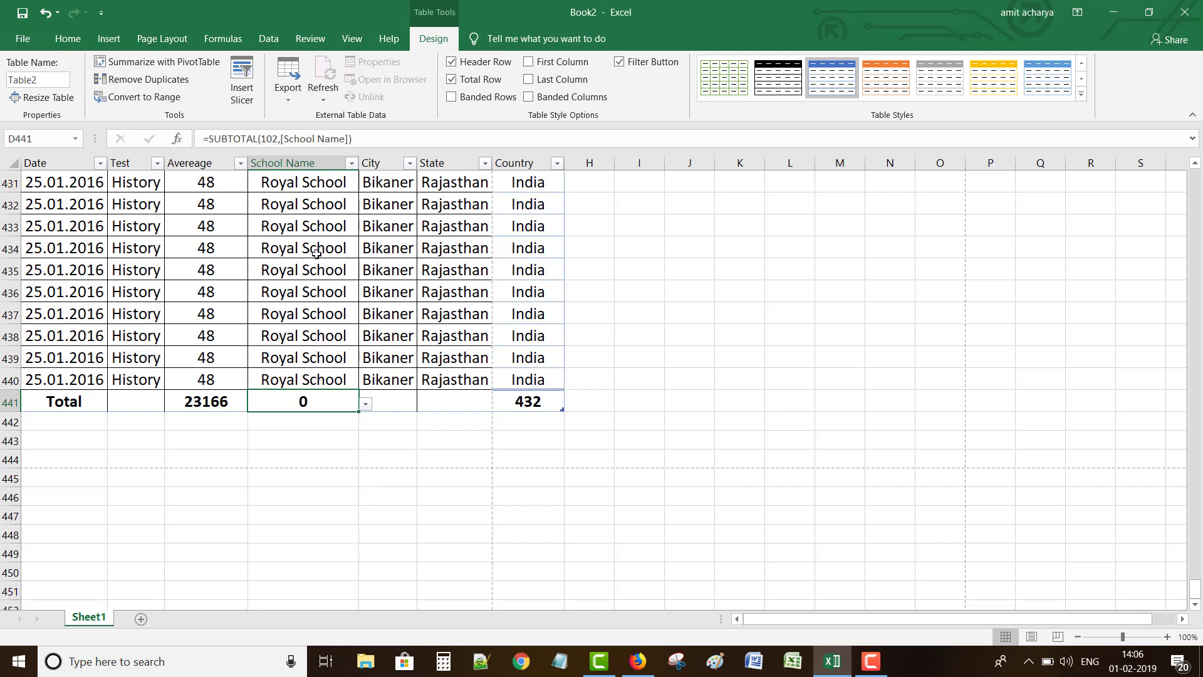
click(365, 404)
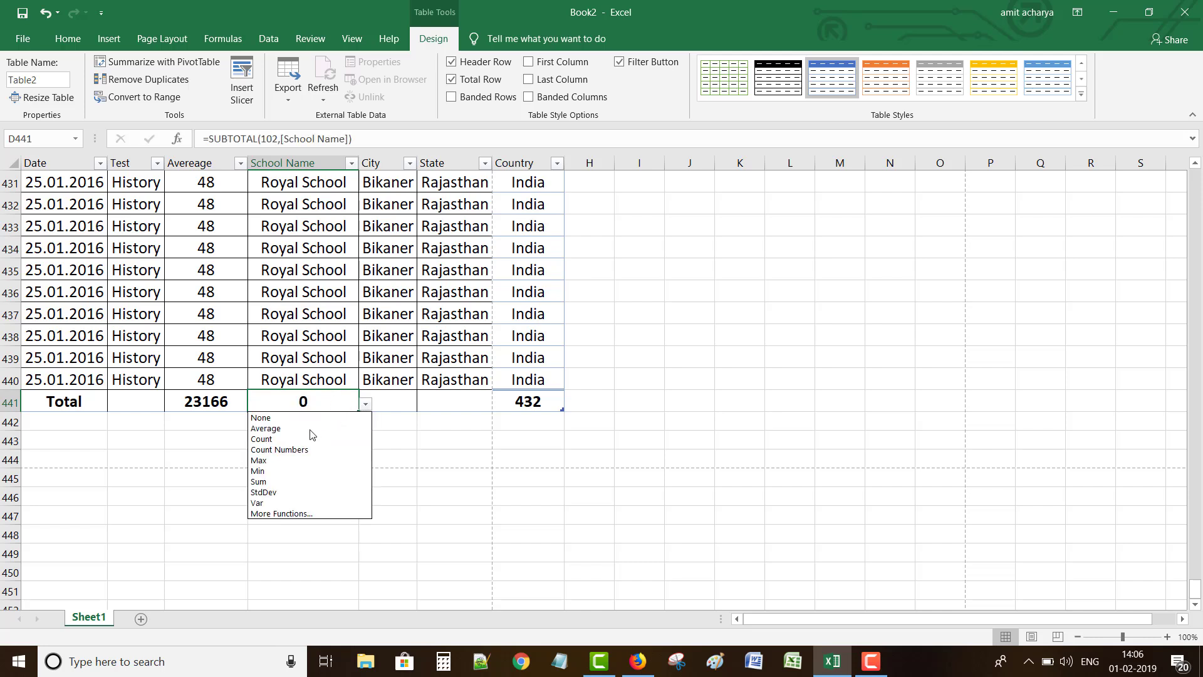
click(289, 439)
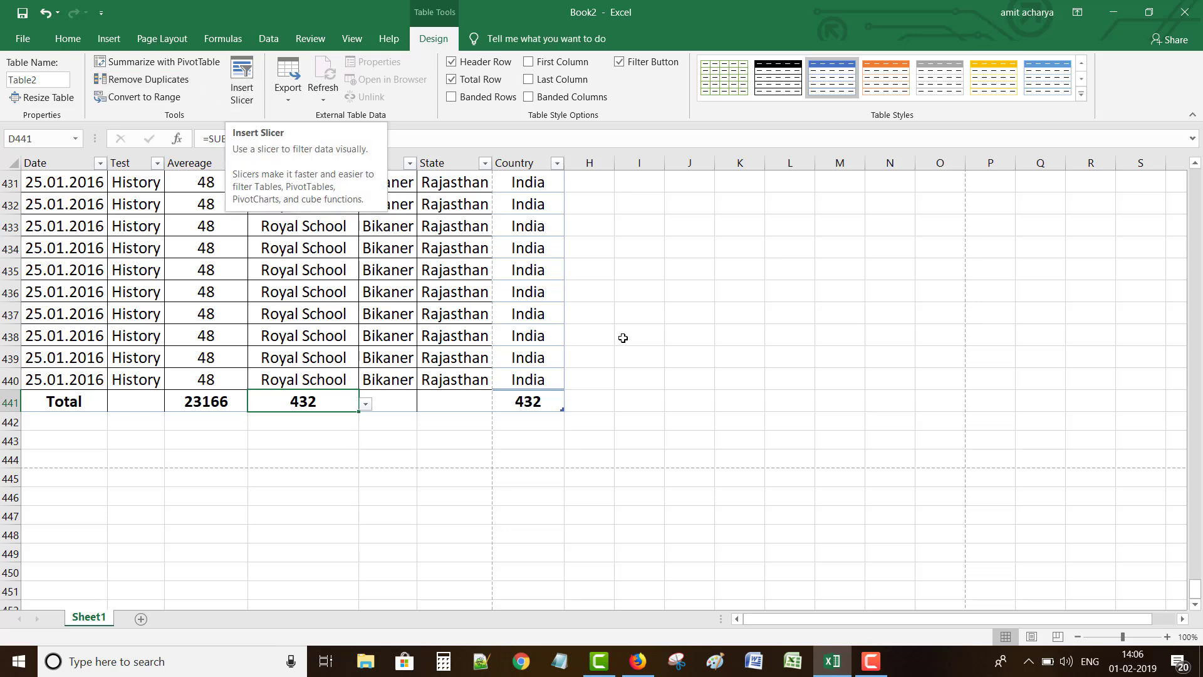
Insert the suggested clustered column chart of Sum of Avereage by School Name from the whole table, and undo the School Name total's last change.
scroll(602, 333, up, 6)
scroll(629, 278, down, 6)
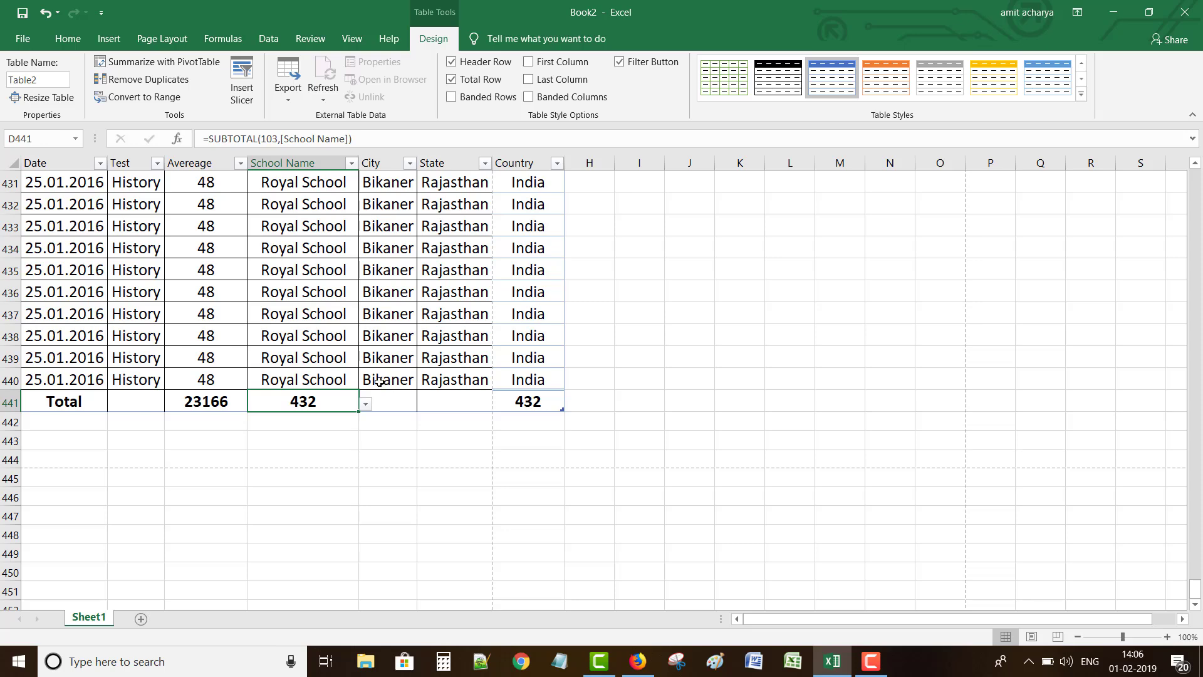
key(ctrl+a)
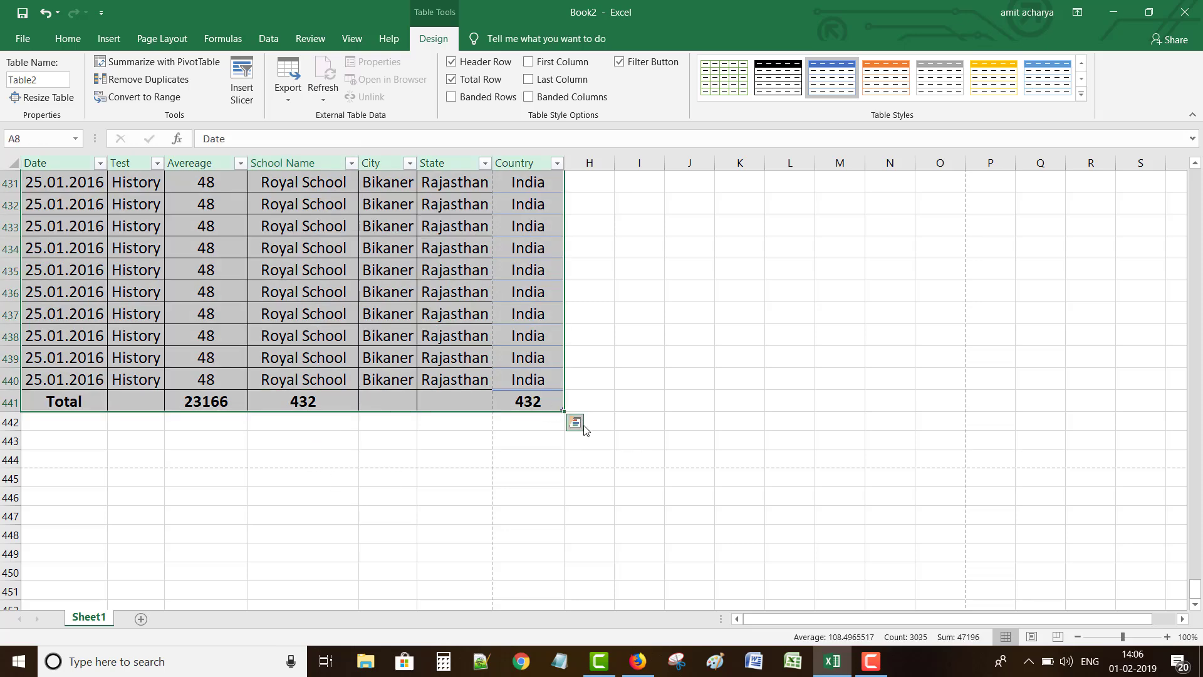
click(575, 425)
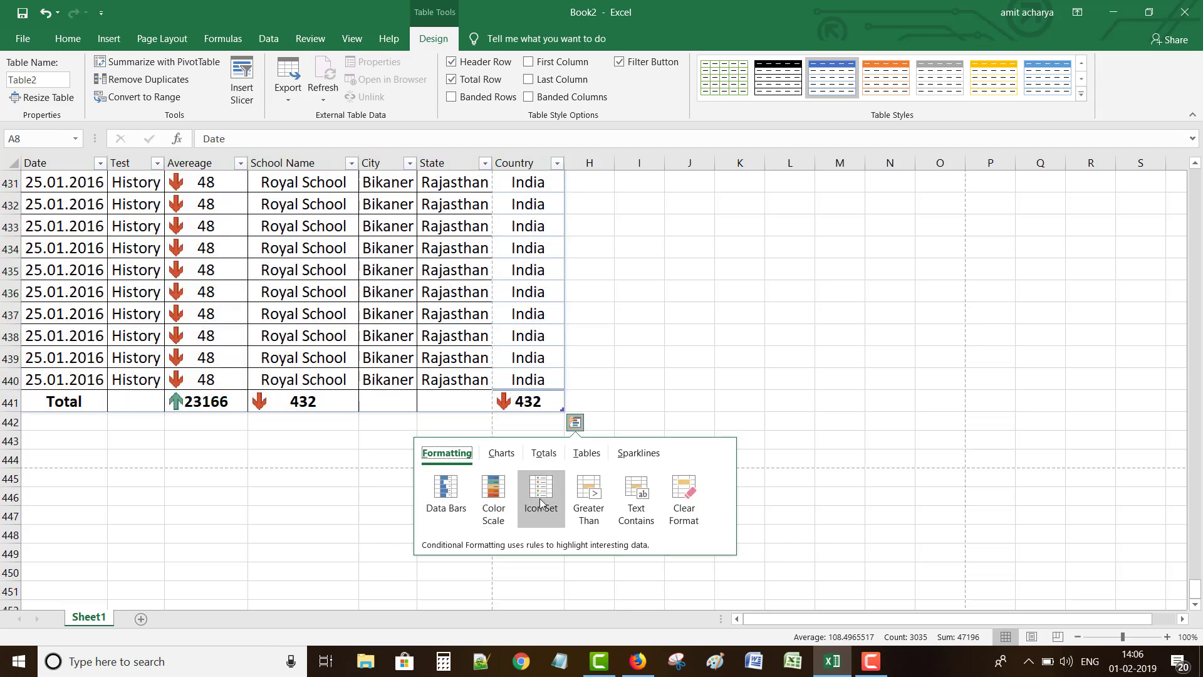
click(505, 455)
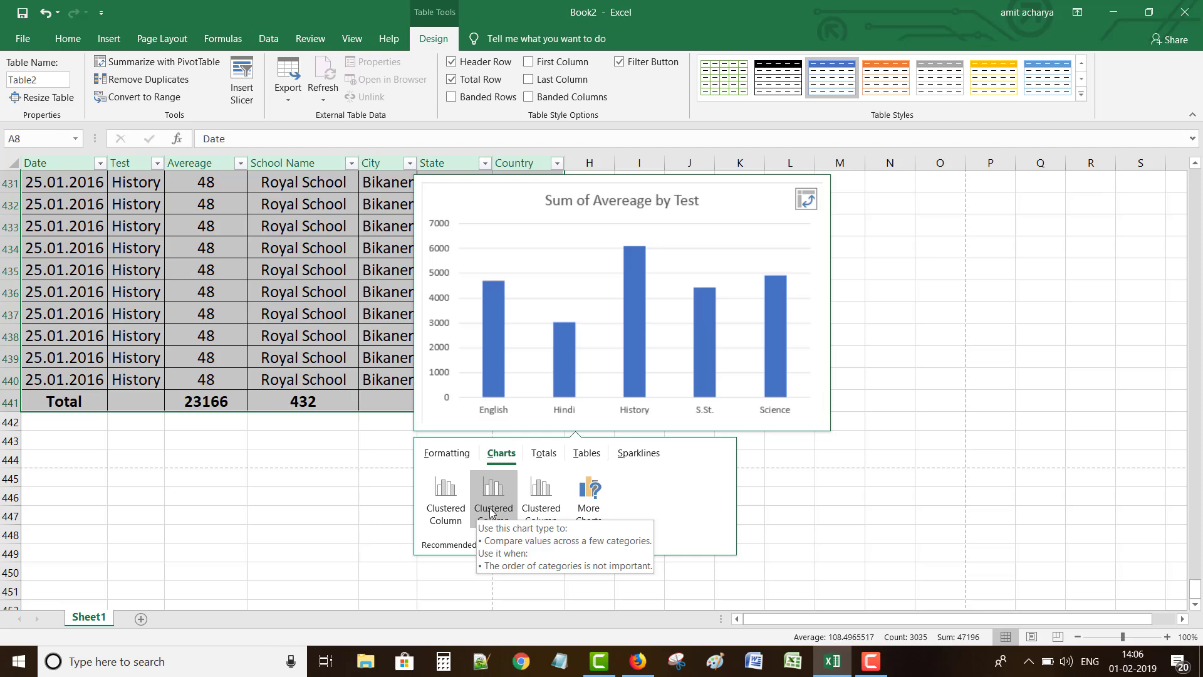
click(550, 507)
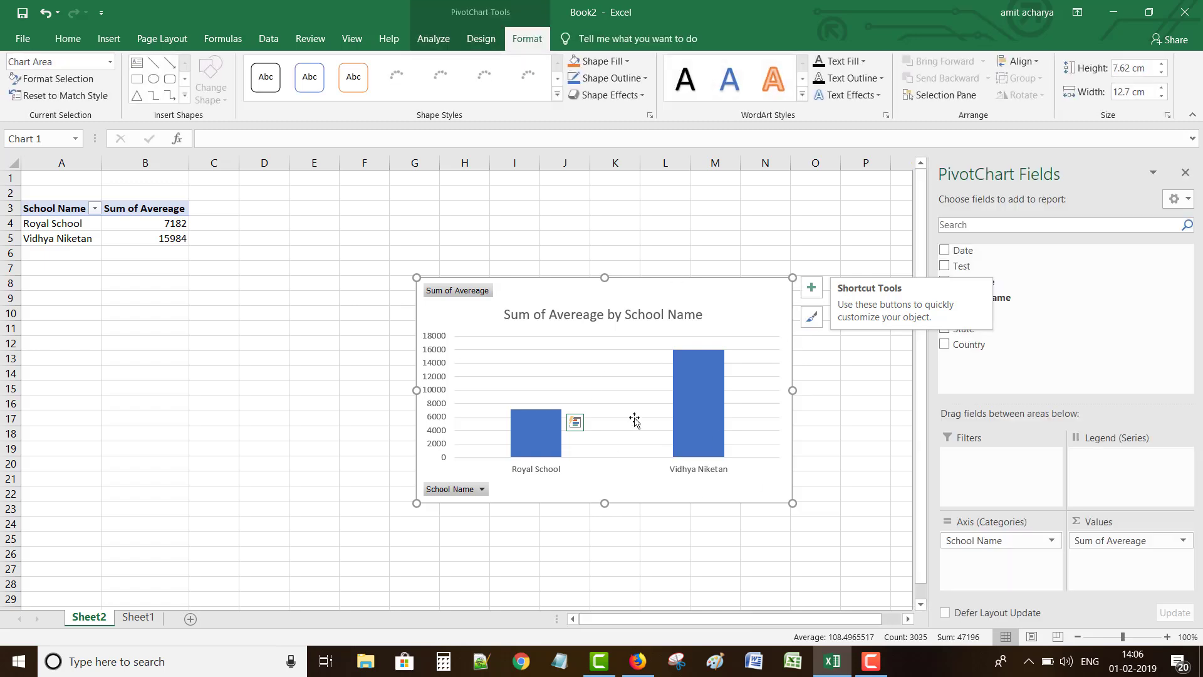
key(ctrl+z)
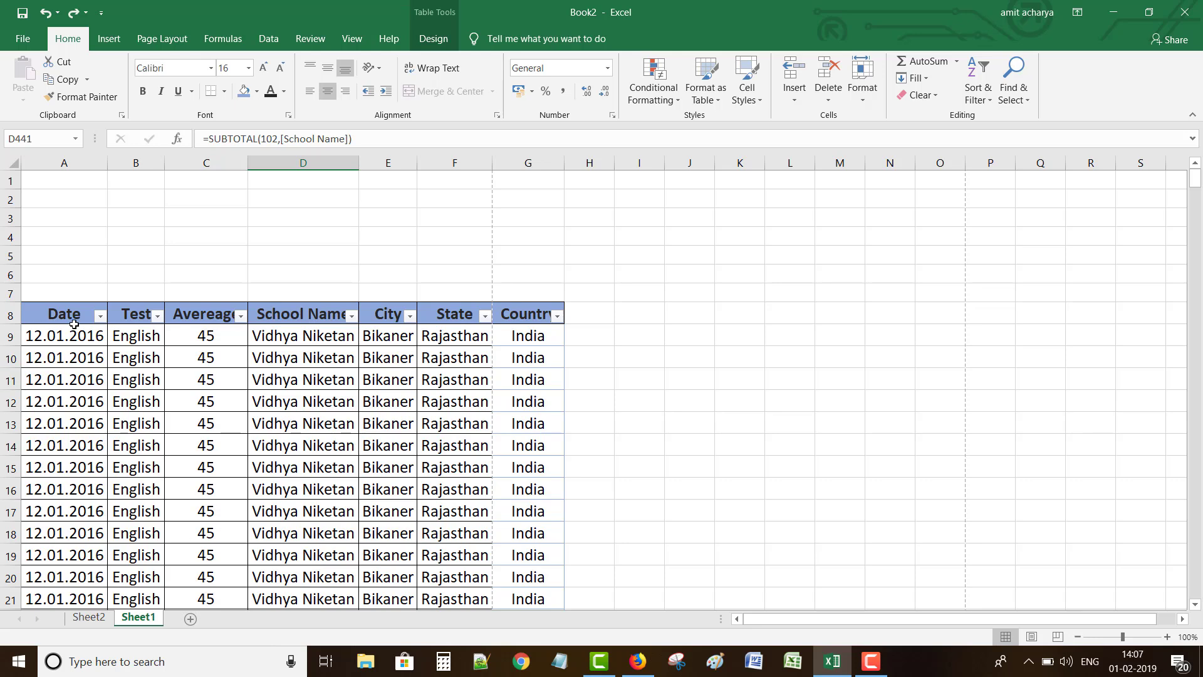
View the print preview of Sheet1, return to the sheet, and bring the preview up again.
click(17, 38)
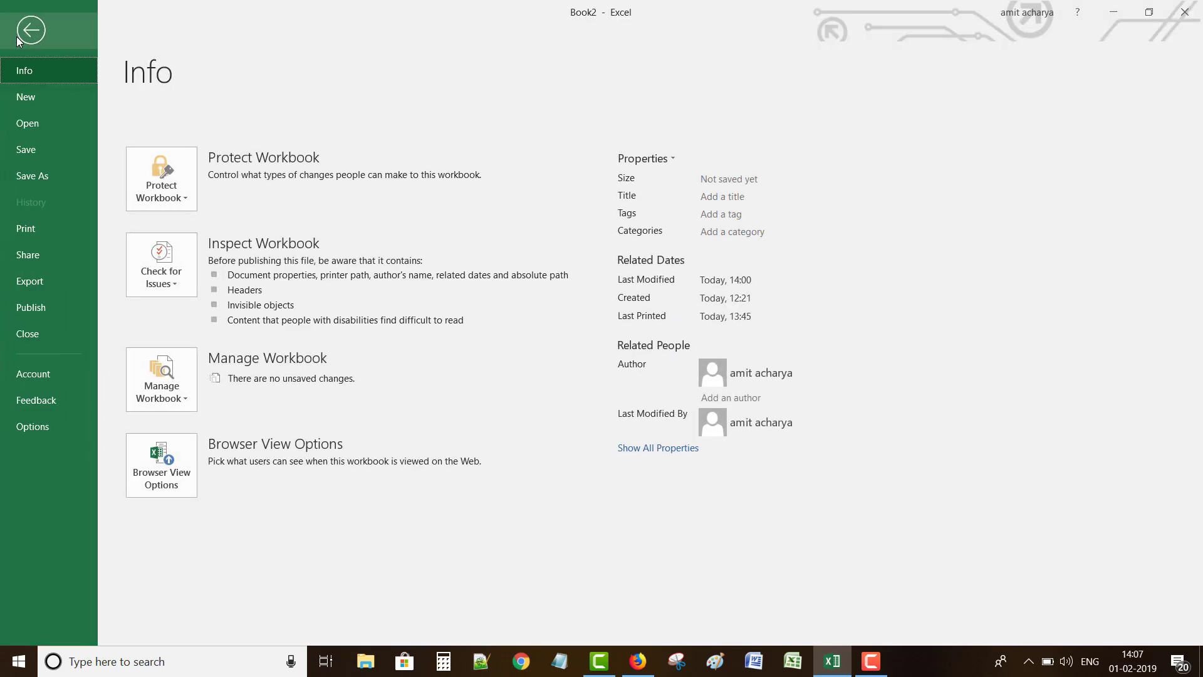
click(37, 228)
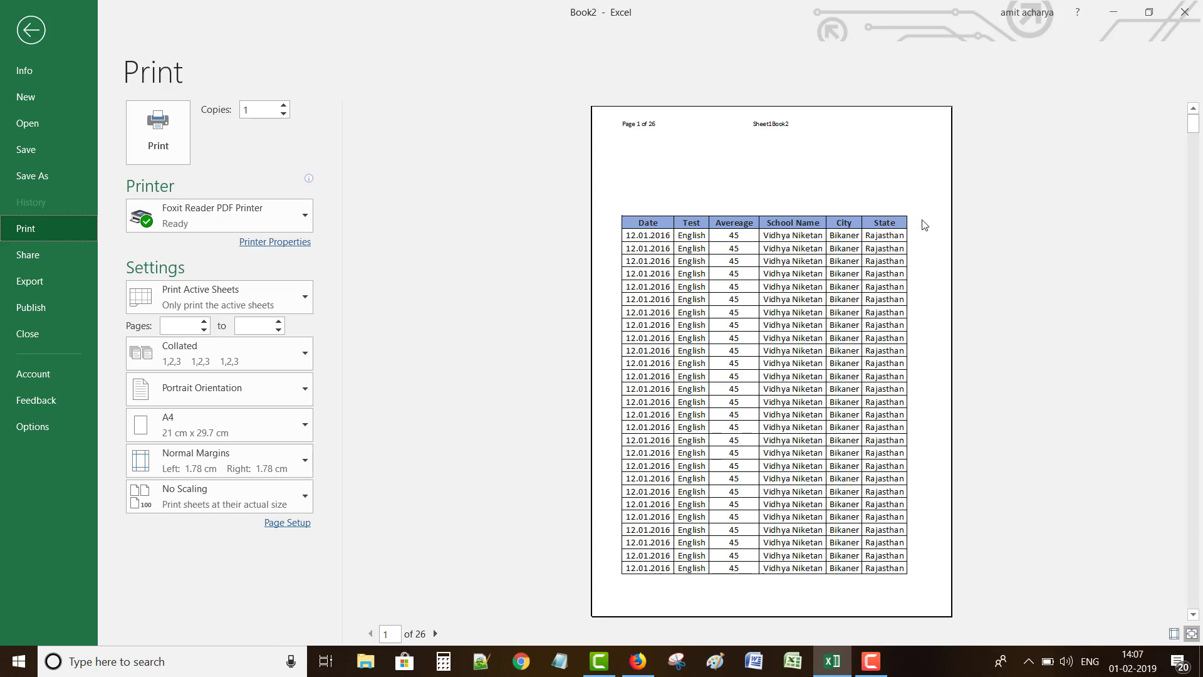
click(31, 30)
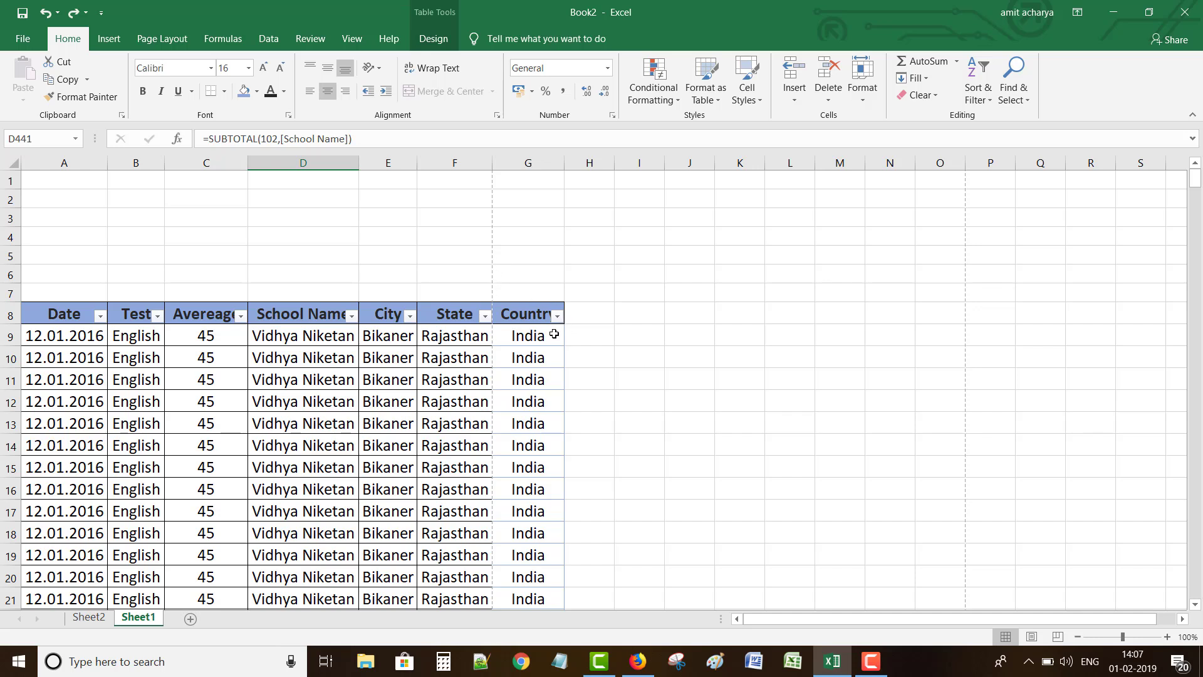
click(22, 38)
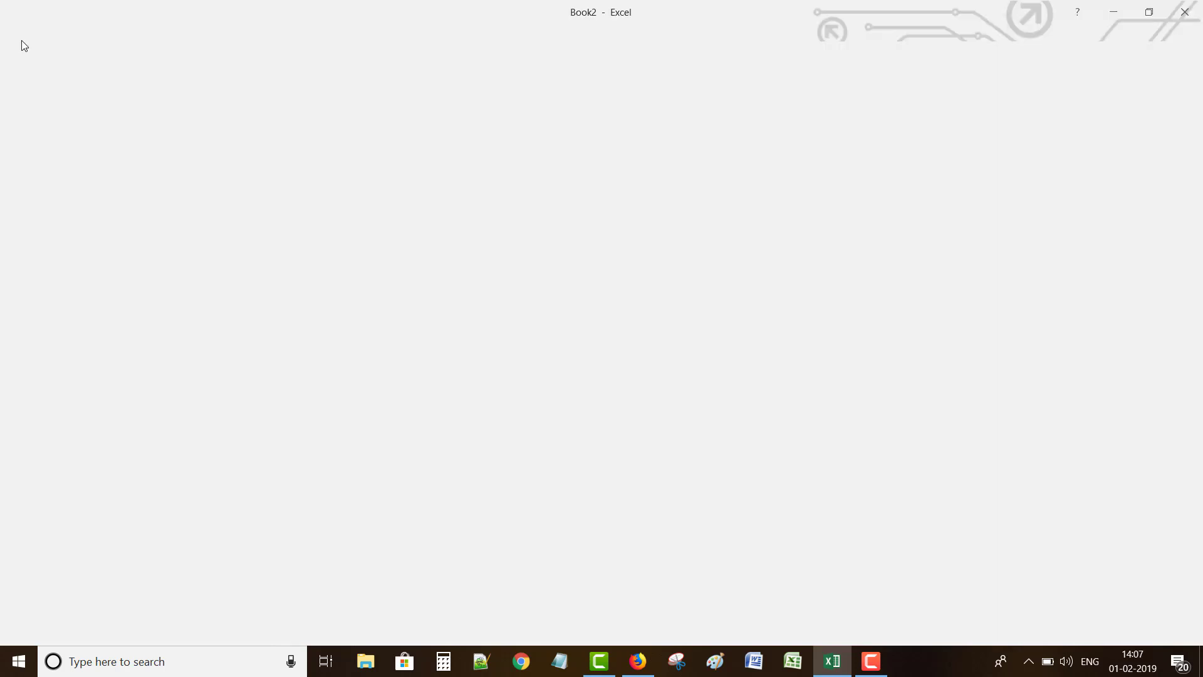
click(32, 228)
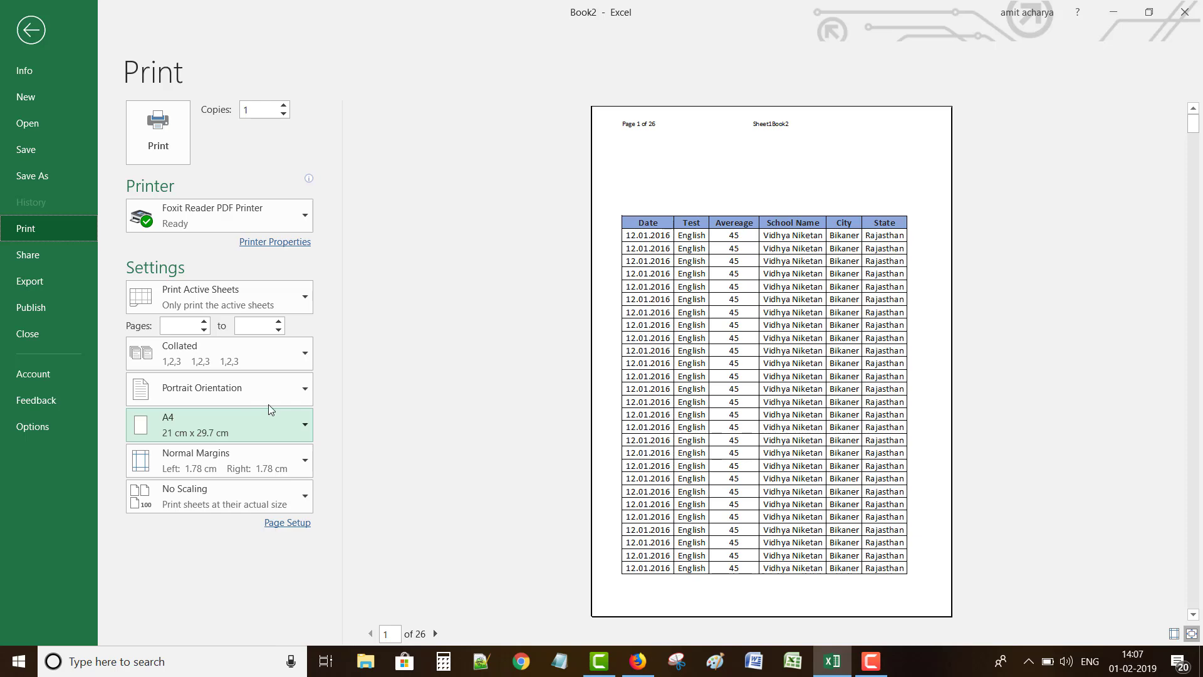
Try Landscape Orientation for the printout and restore Portrait Orientation.
click(302, 393)
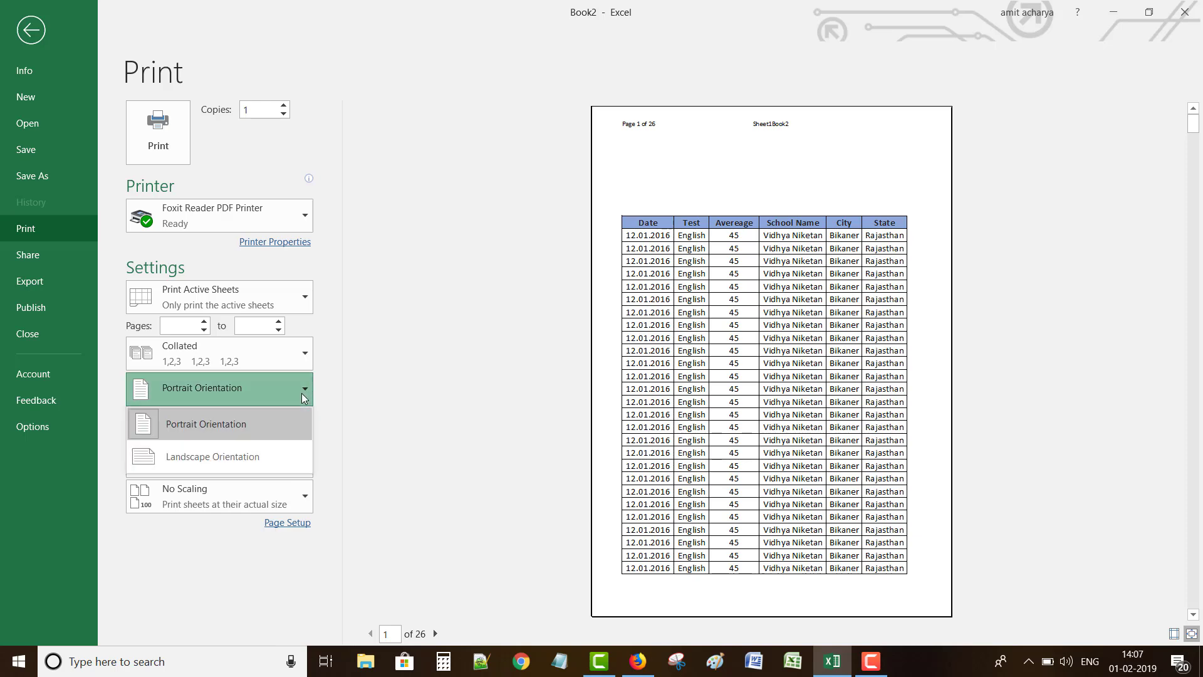
click(239, 462)
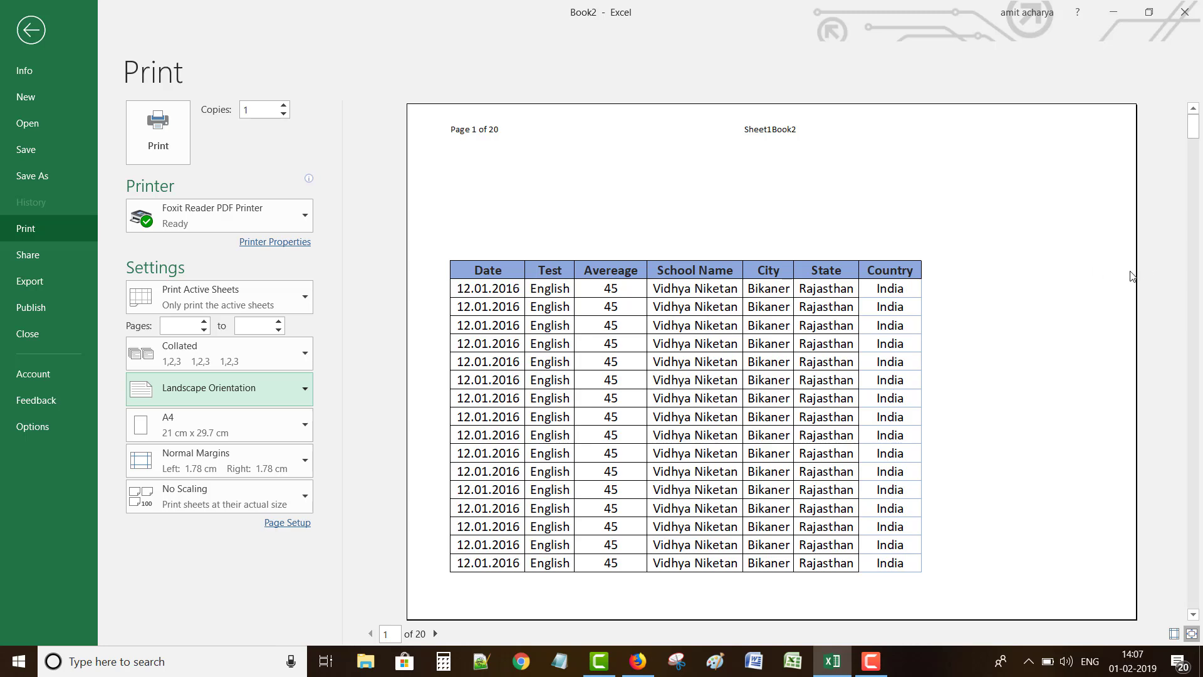
click(195, 387)
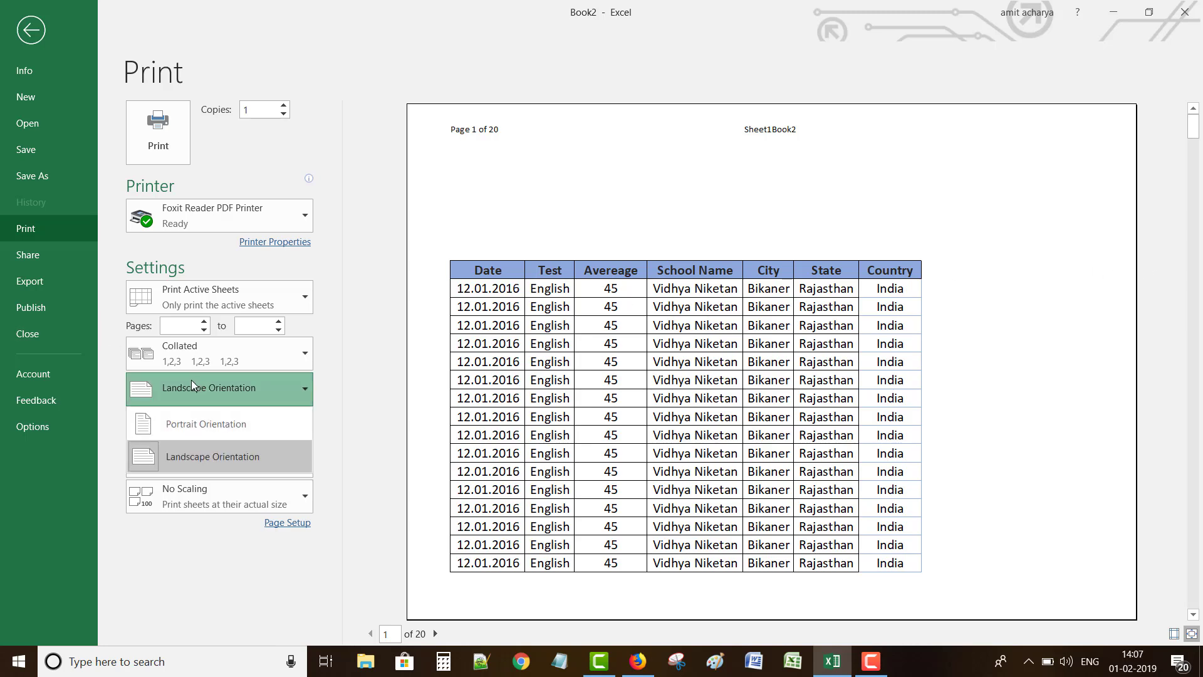
click(198, 429)
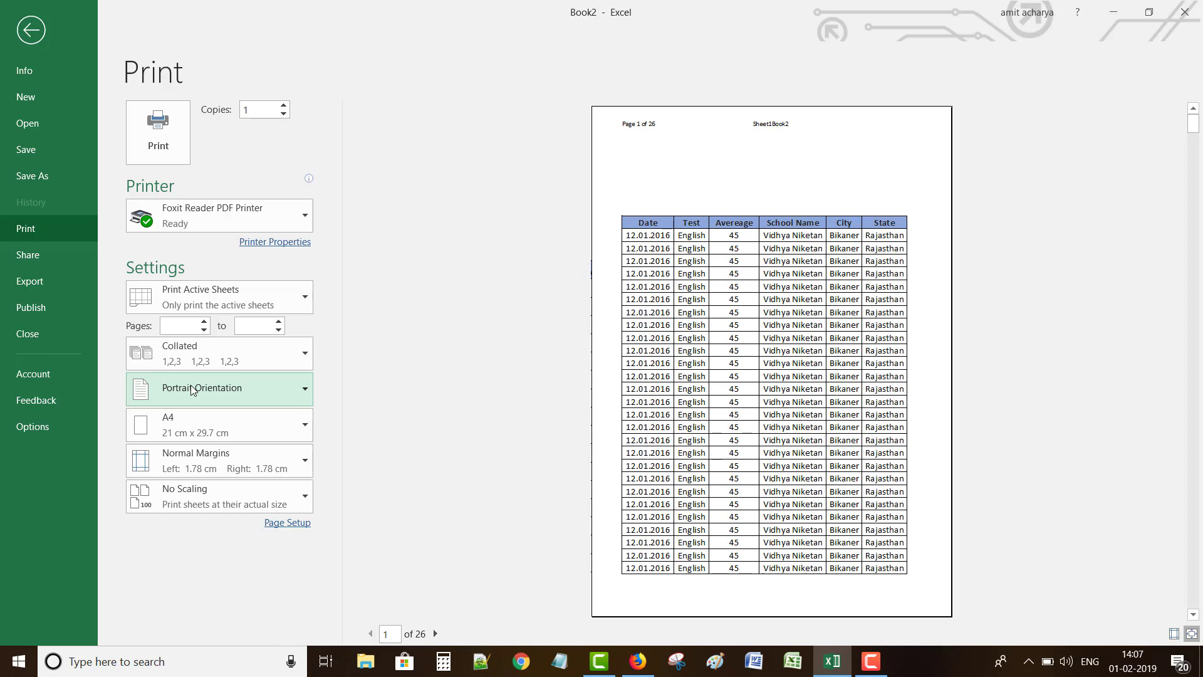
Set the print scaling to 80% of normal size in the page setup.
click(287, 523)
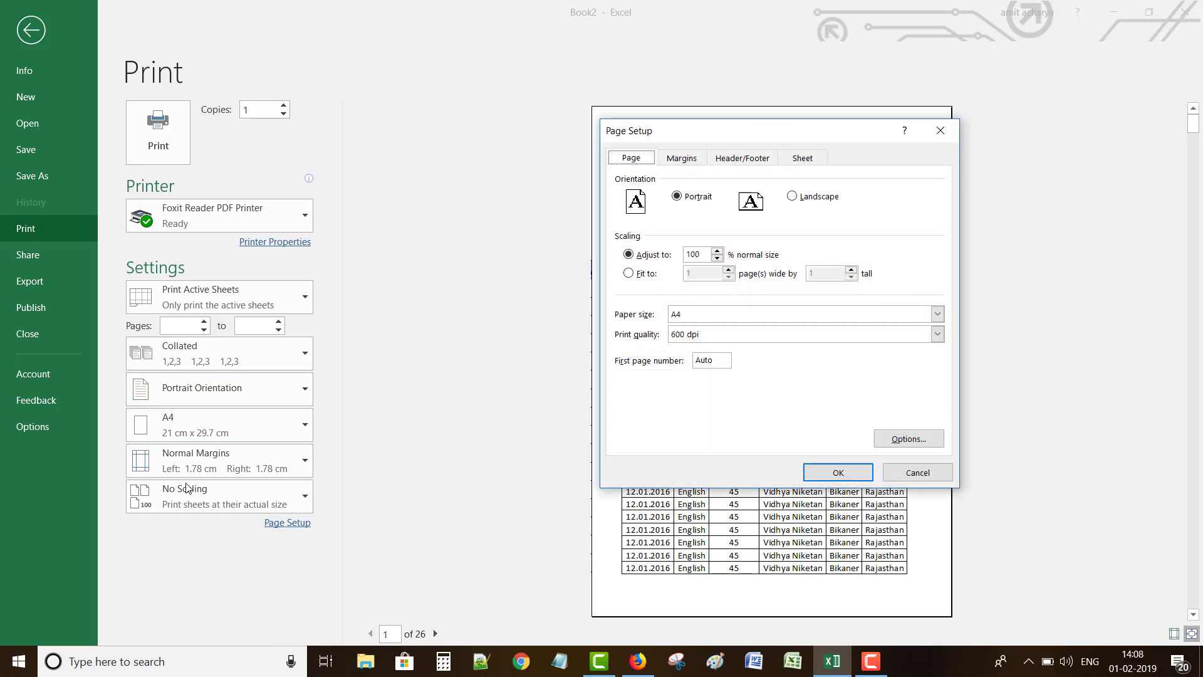
click(717, 258)
click(821, 470)
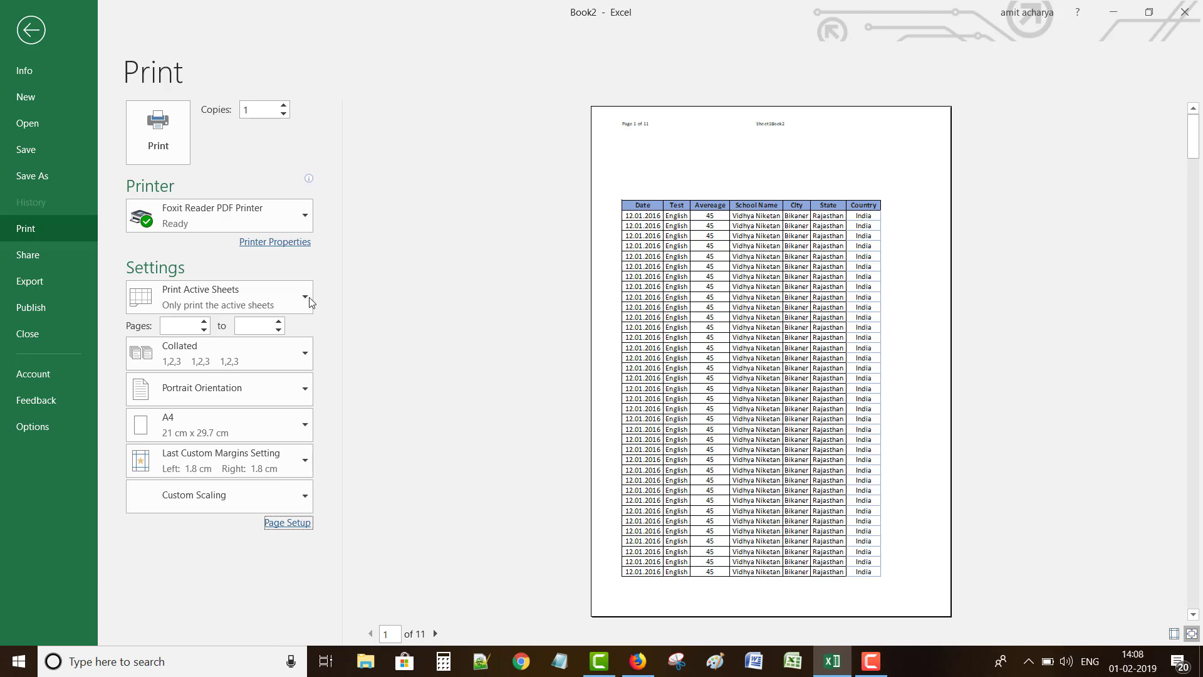
Review the scaling in the page setup and the list of available paper sizes.
click(299, 523)
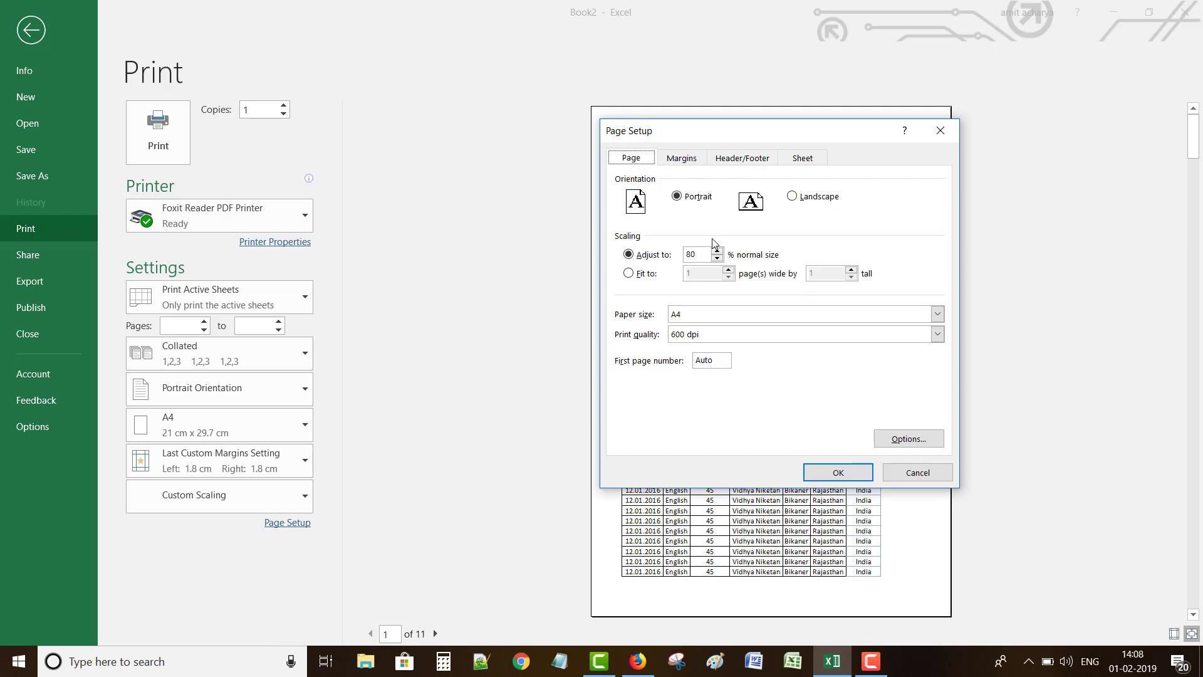
click(917, 472)
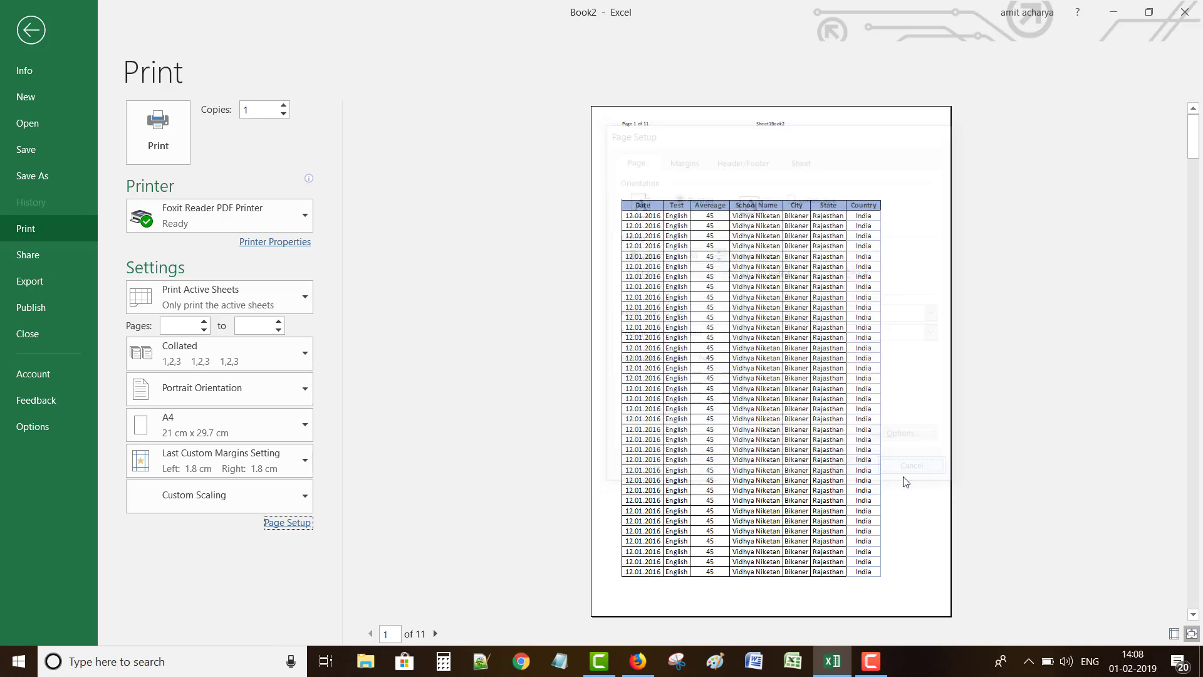
click(225, 417)
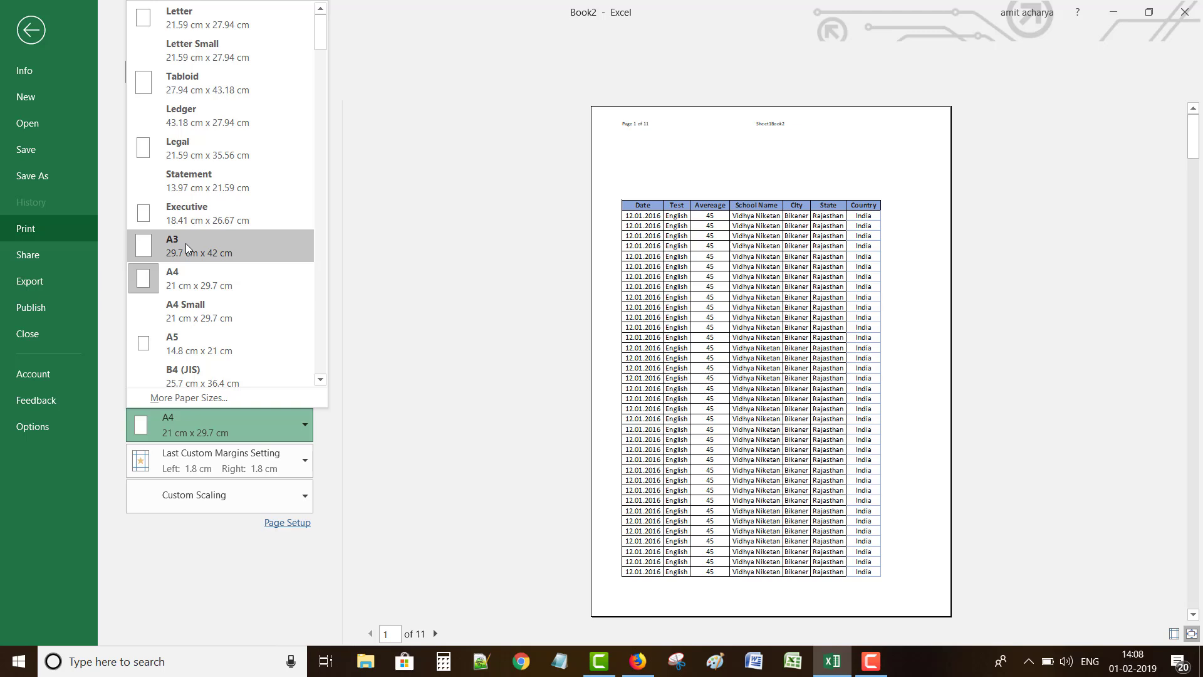
click(441, 250)
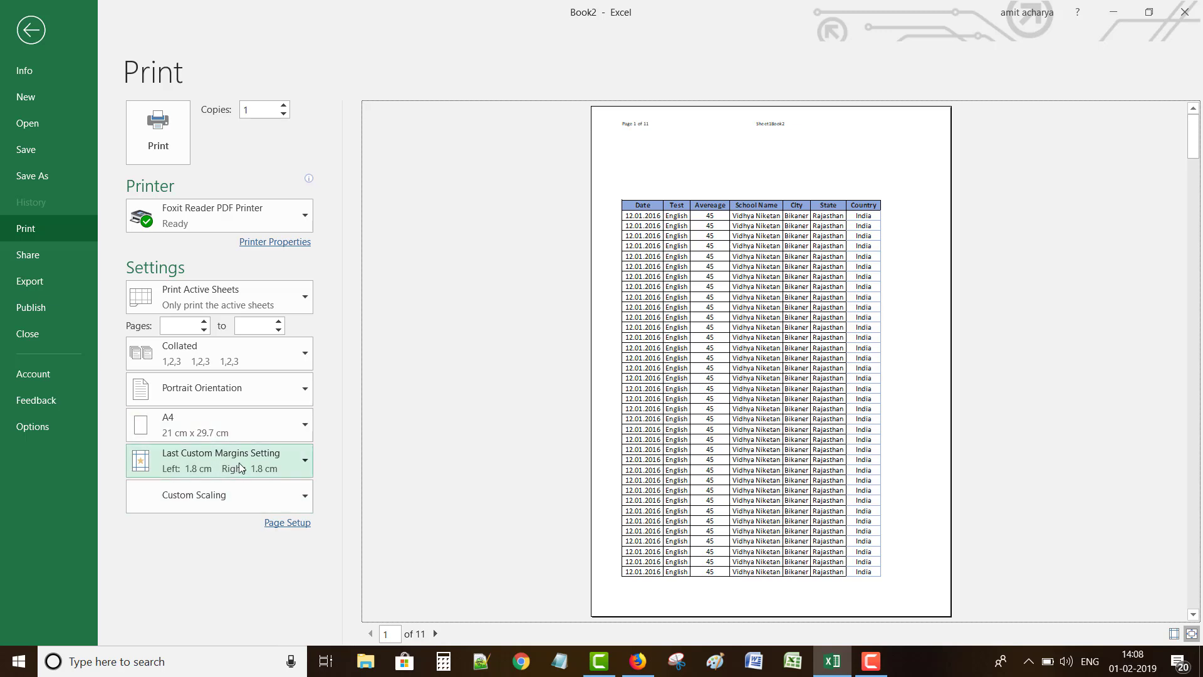
Try the Narrow margins for the printout, and apply the Wide margins preset instead.
click(220, 464)
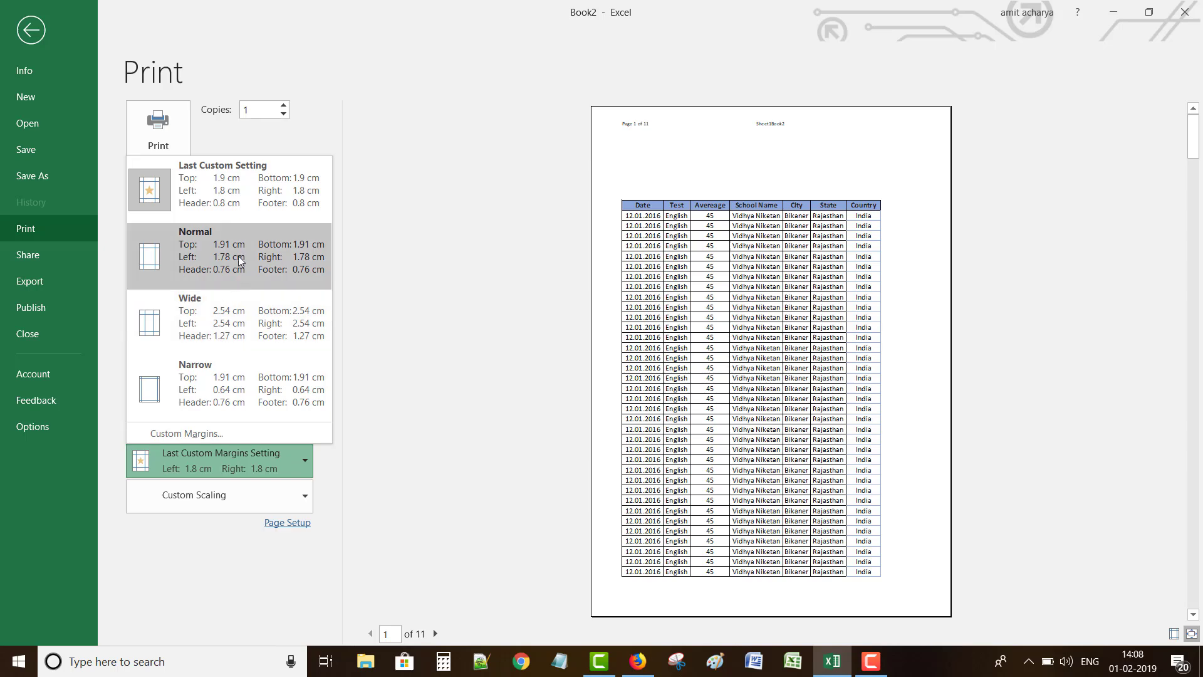
click(212, 378)
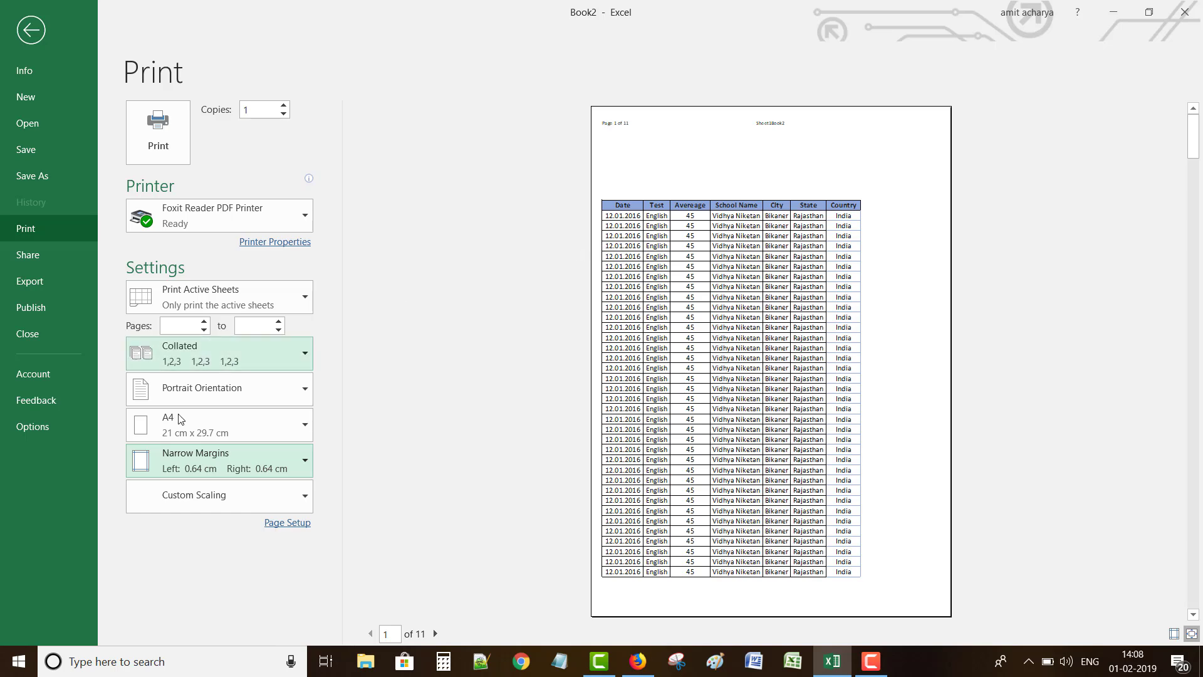
click(231, 447)
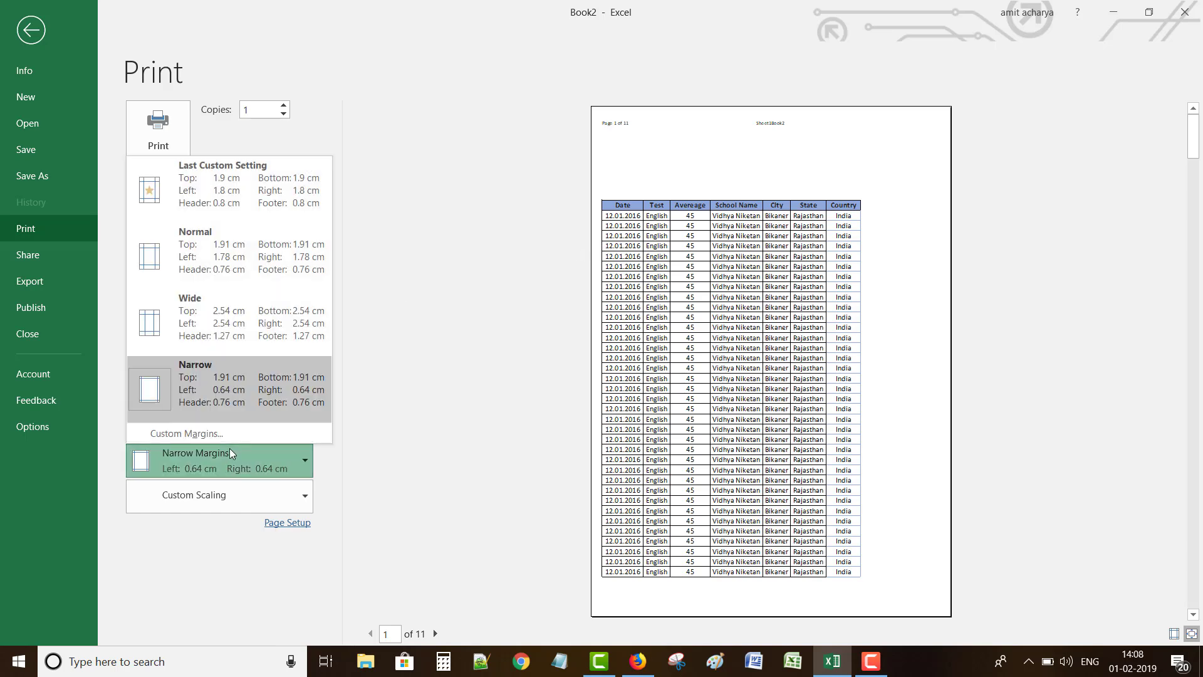
click(225, 313)
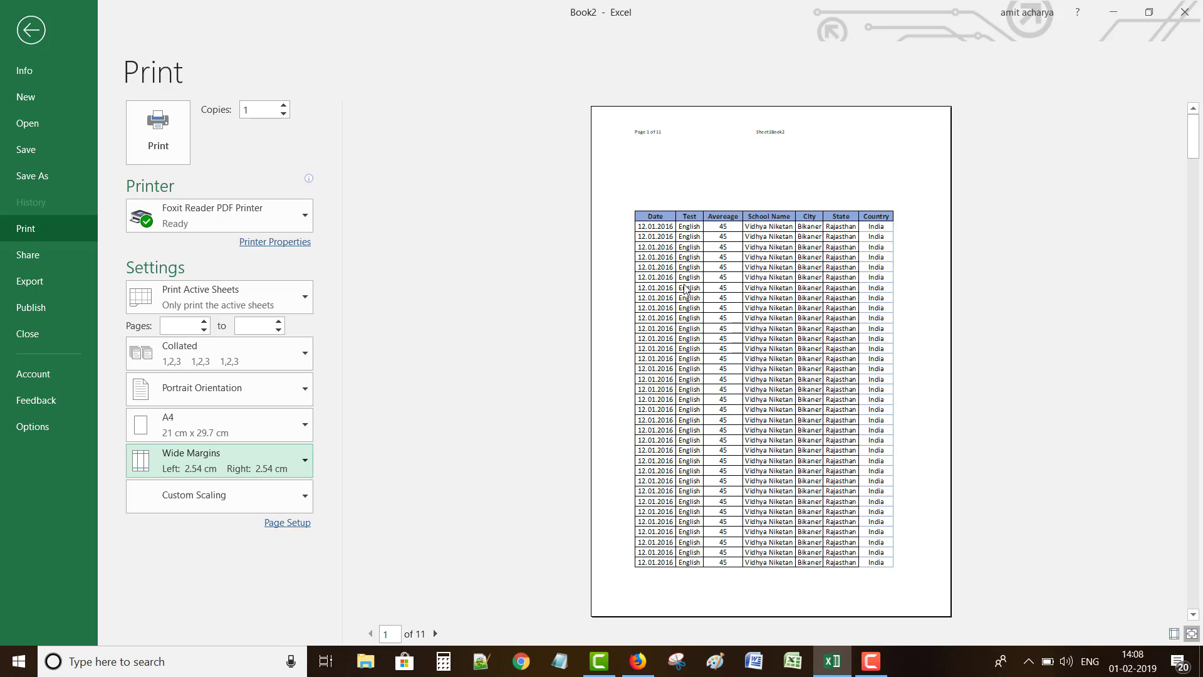
Try printing only cells D9:G20 of Sheet1 with Print Selection, and restore Print Active Sheets.
click(293, 302)
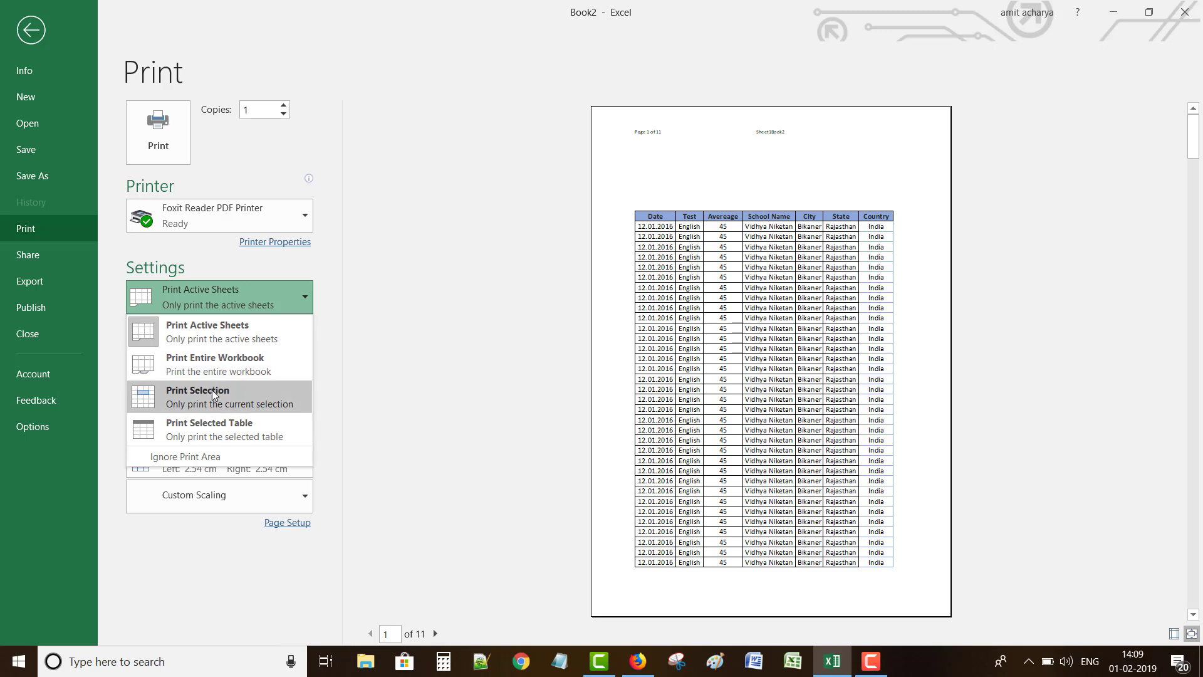
click(39, 31)
drag(279, 335, 545, 567)
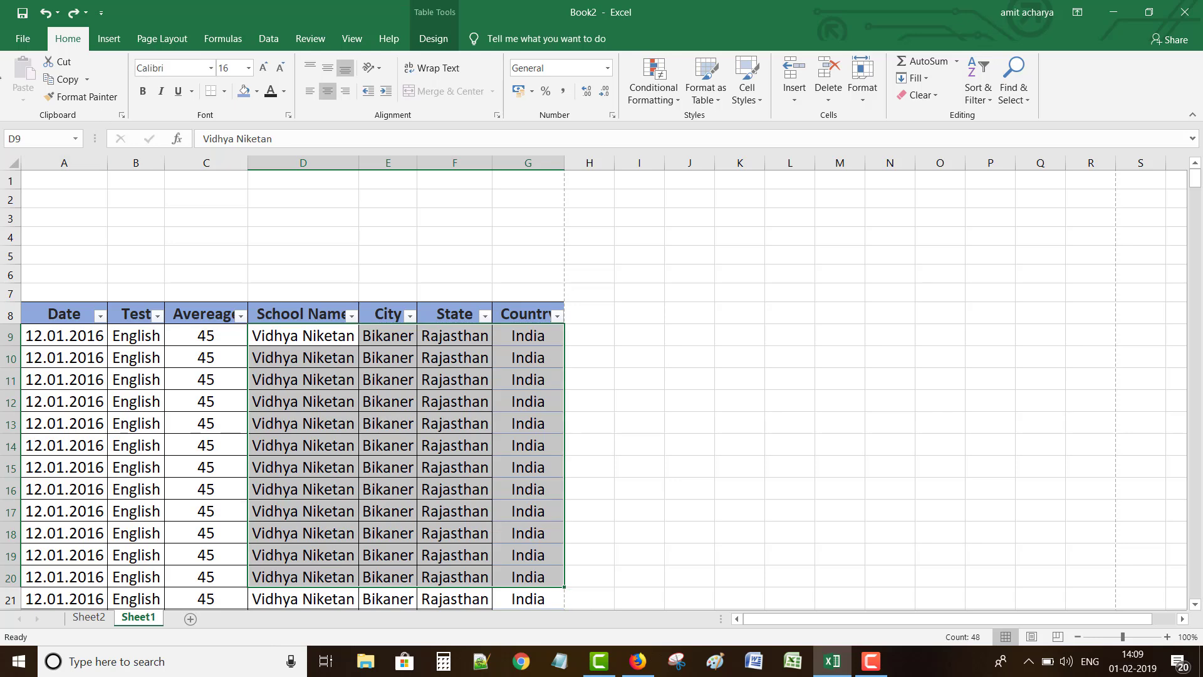
click(20, 38)
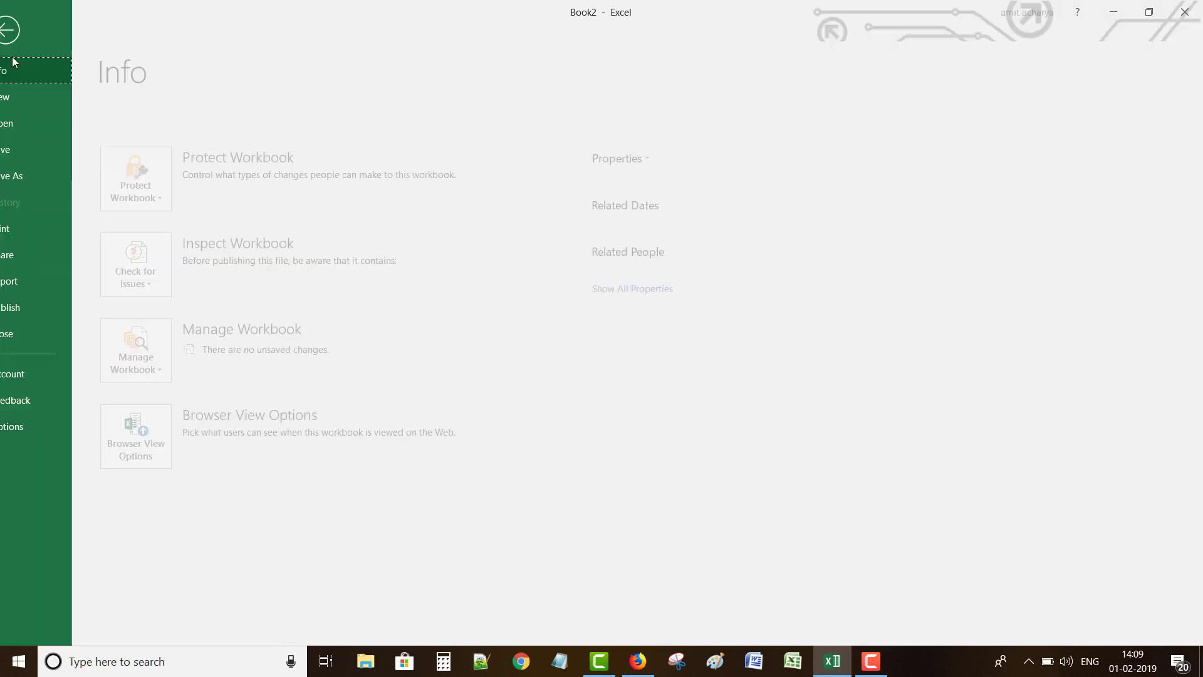
click(35, 230)
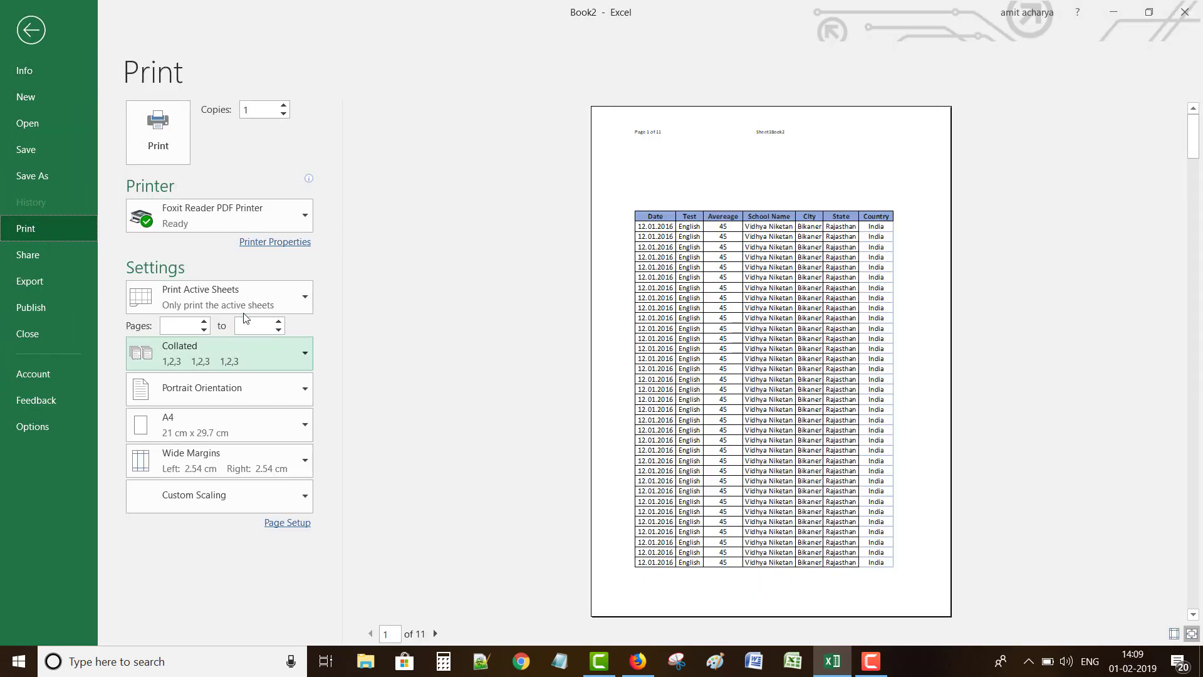
click(242, 303)
click(210, 399)
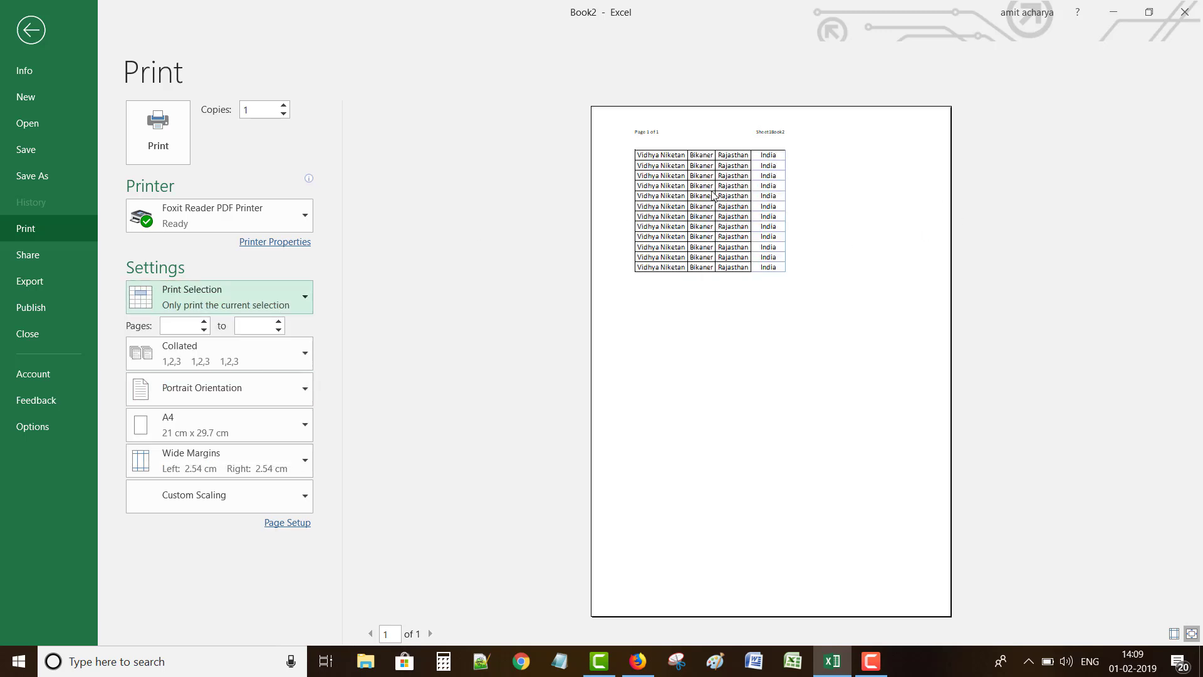
click(225, 290)
click(213, 328)
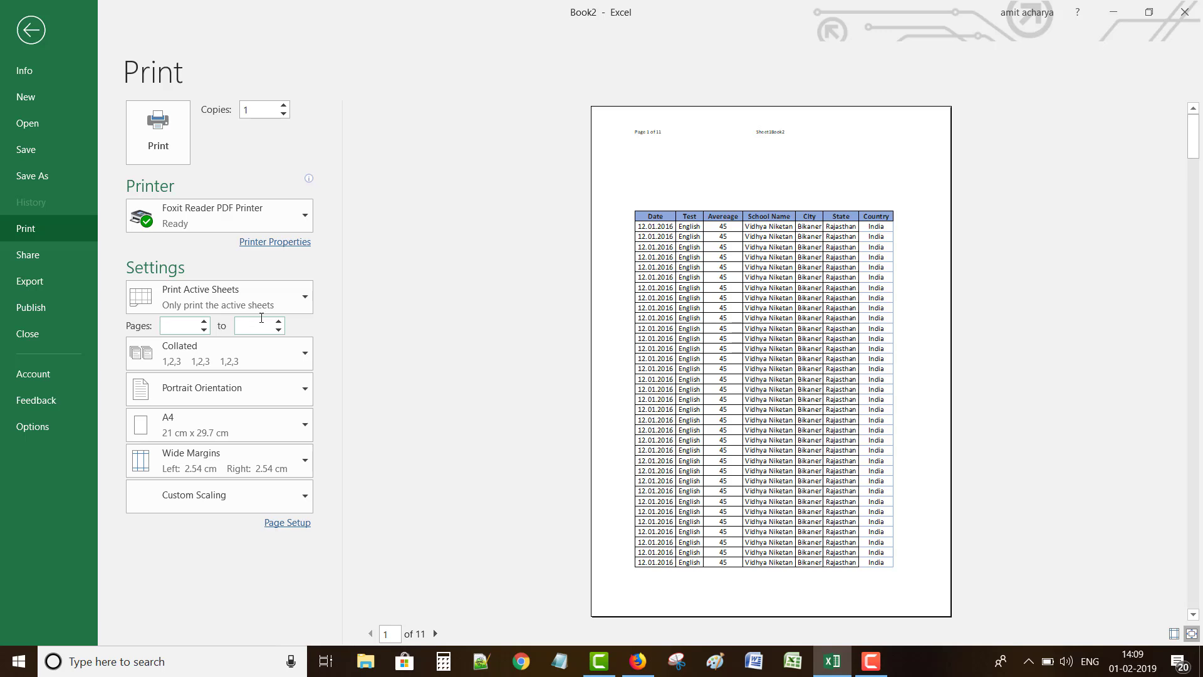
Limit the printout to pages 1 to 2 and keep the Collated page order.
text(1)
key(Tab)
text(2)
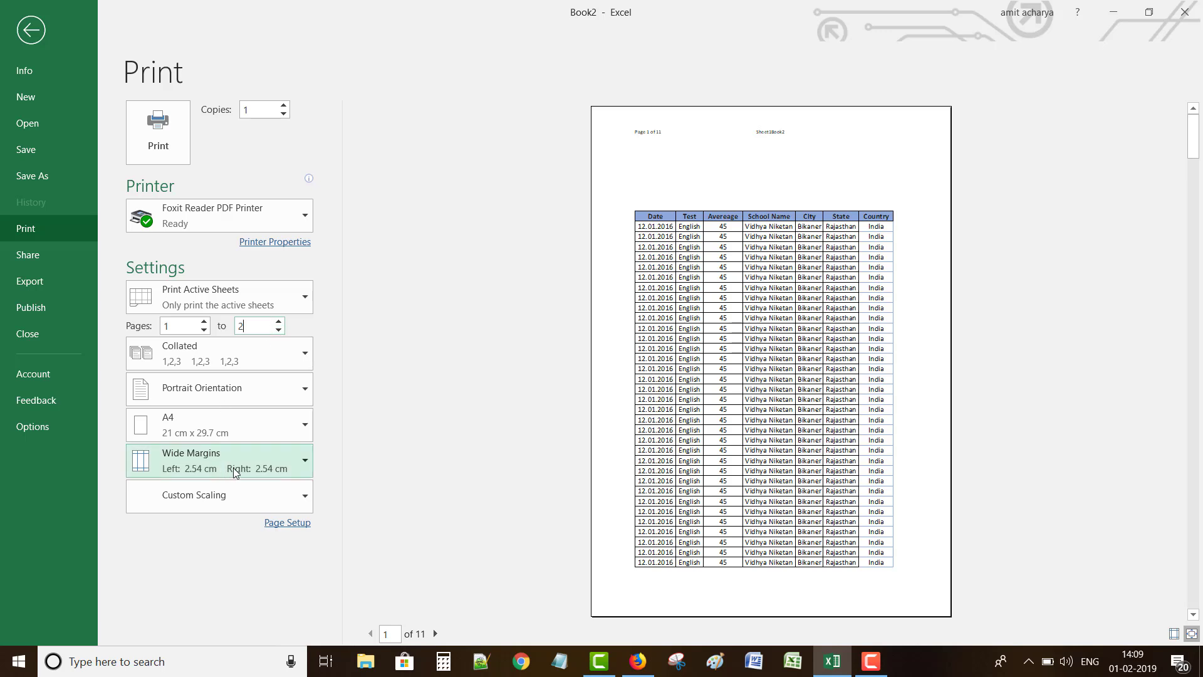
click(215, 350)
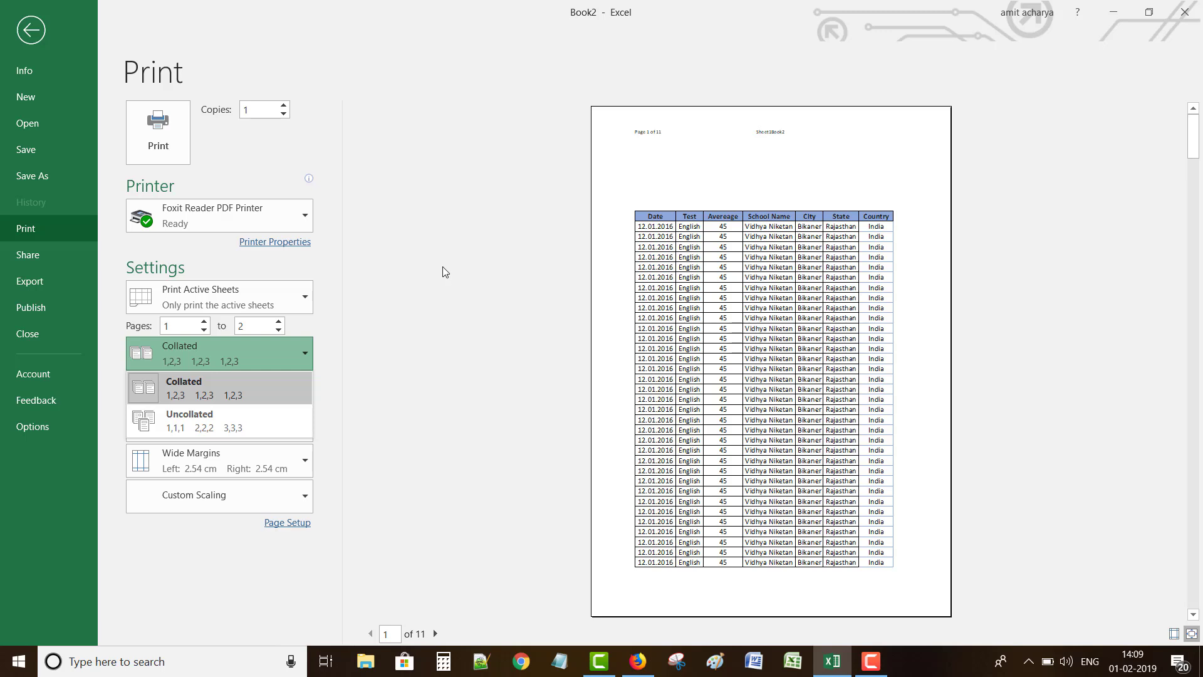
click(211, 391)
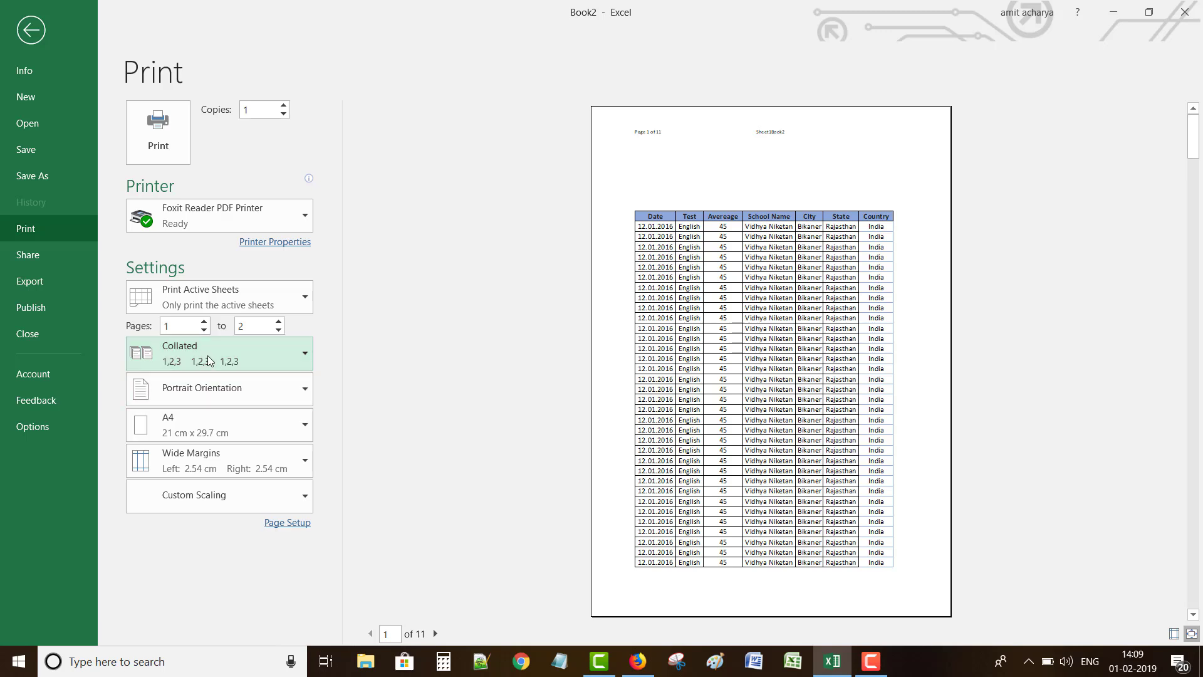
Try Fit Sheet on One Page for the print scaling, and set it to No Scaling instead.
click(251, 503)
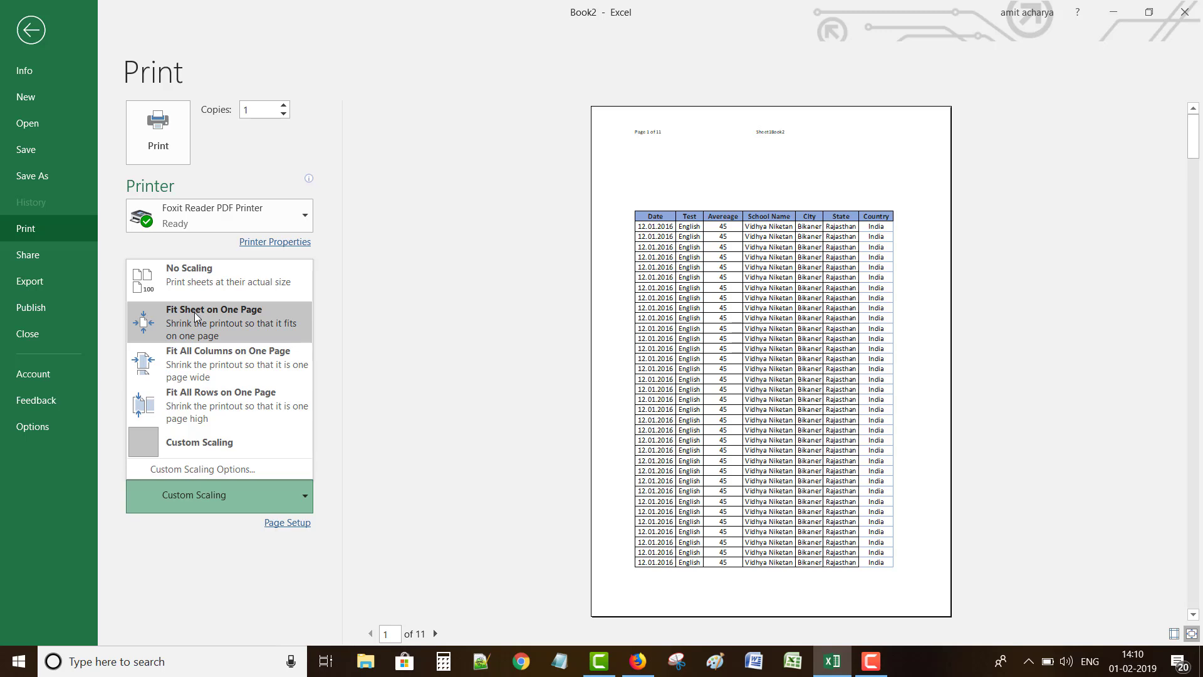
key(Escape)
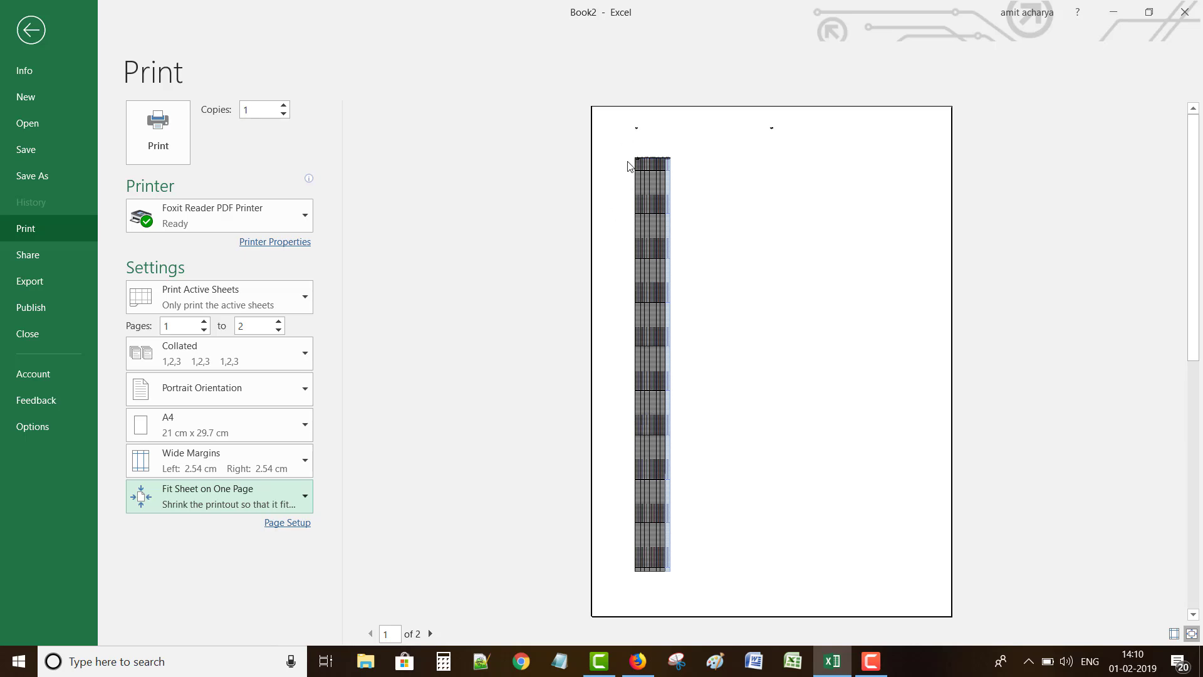
click(185, 498)
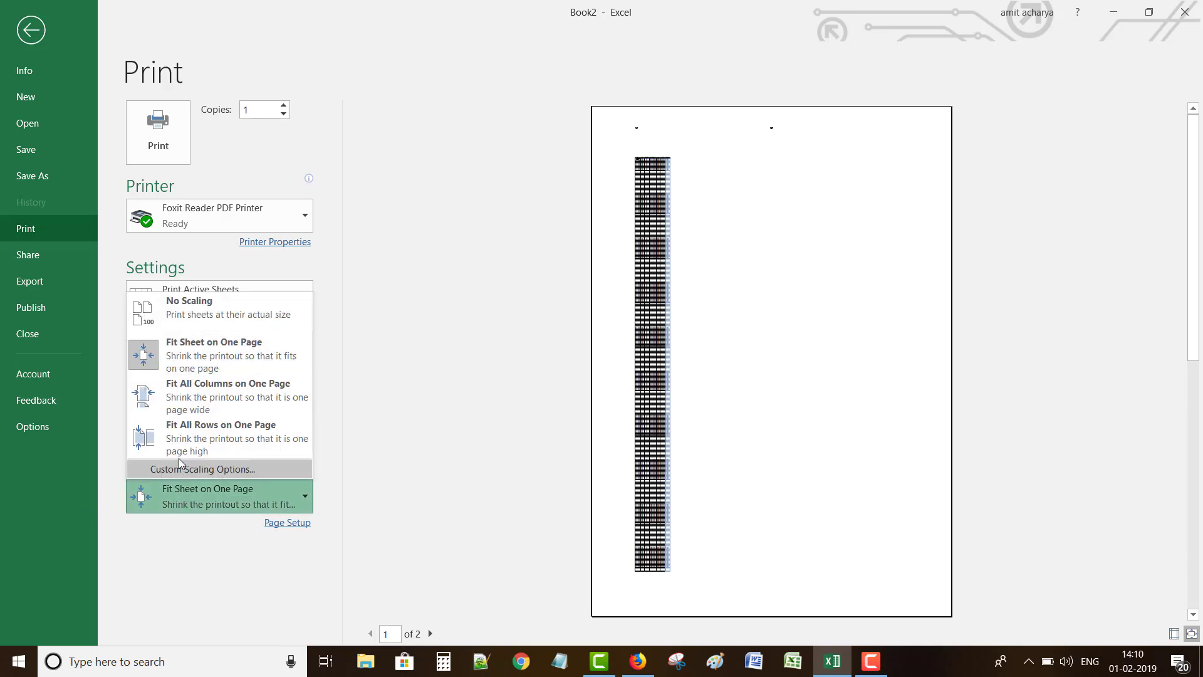
click(188, 316)
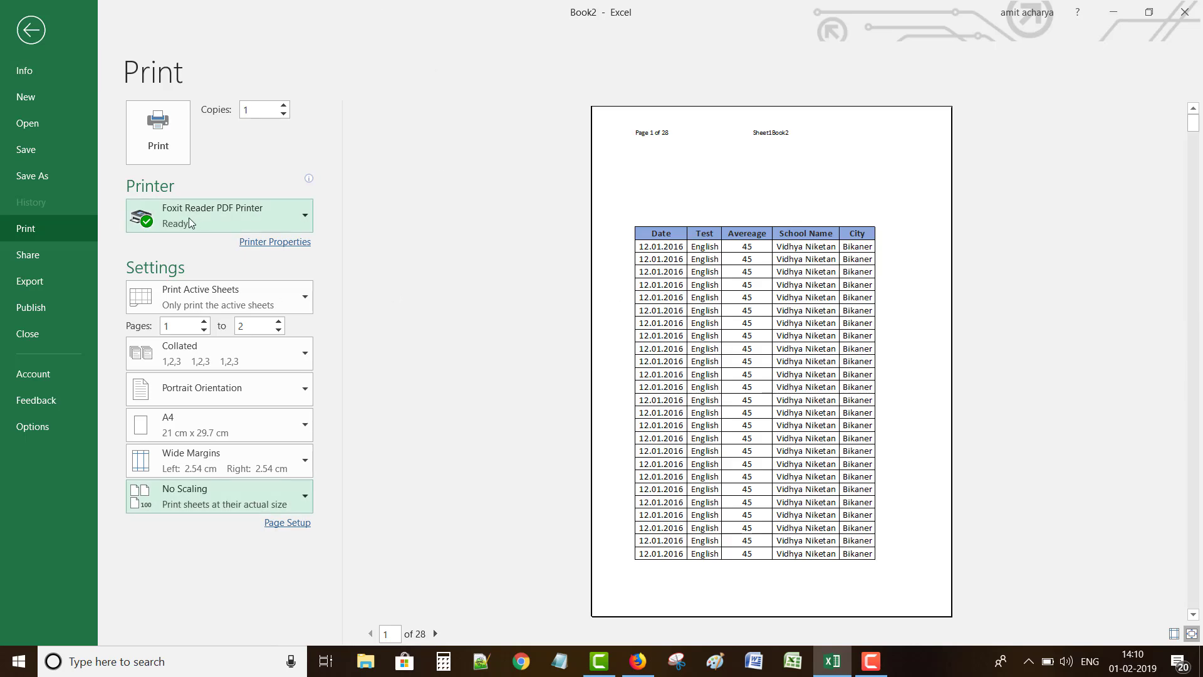
Choose Foxit Reader PDF Printer as the printer and start printing the sheet.
mouse_move(185, 232)
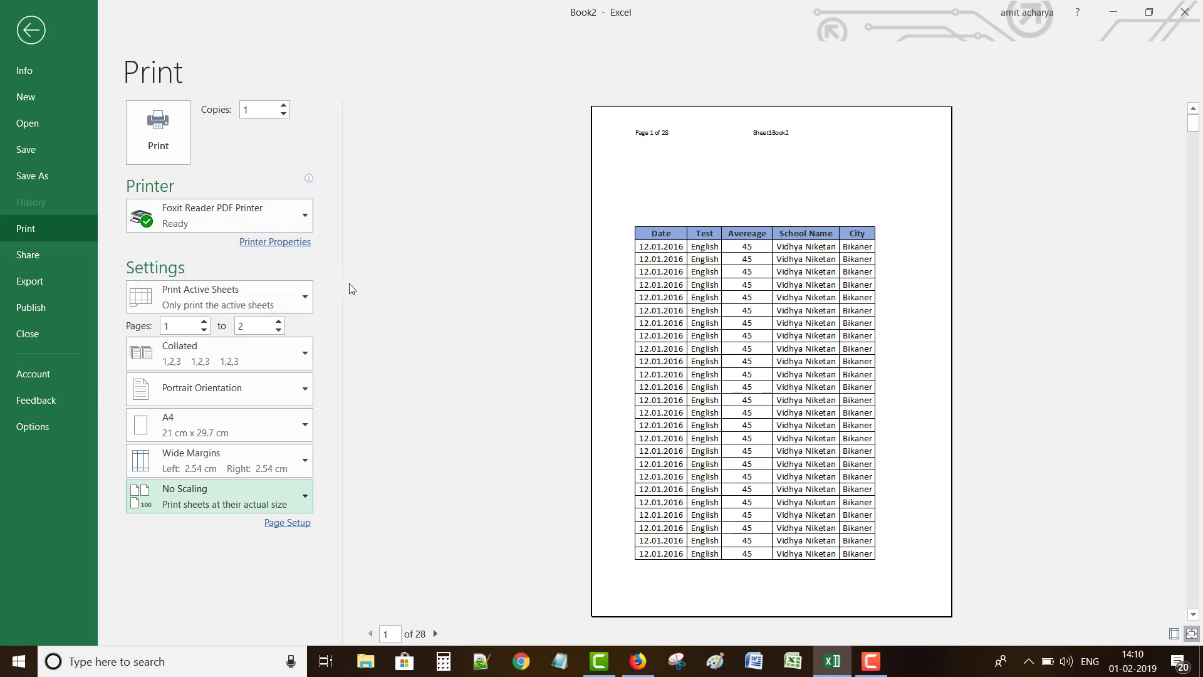
click(235, 213)
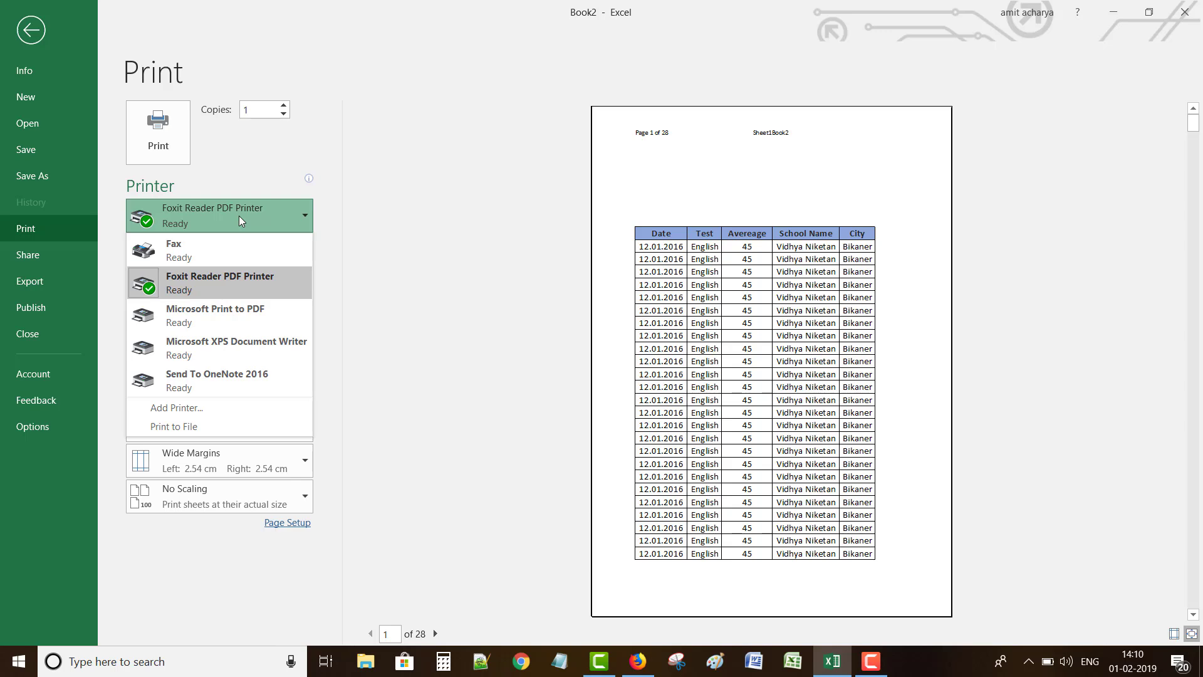
click(198, 281)
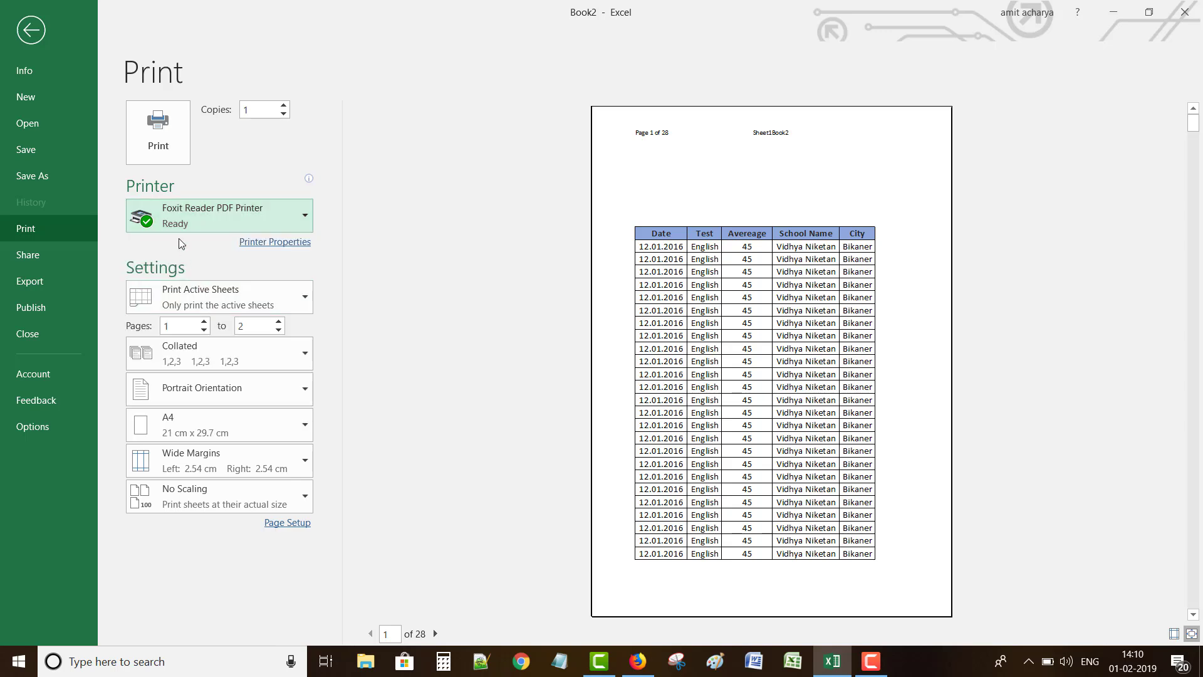
click(165, 157)
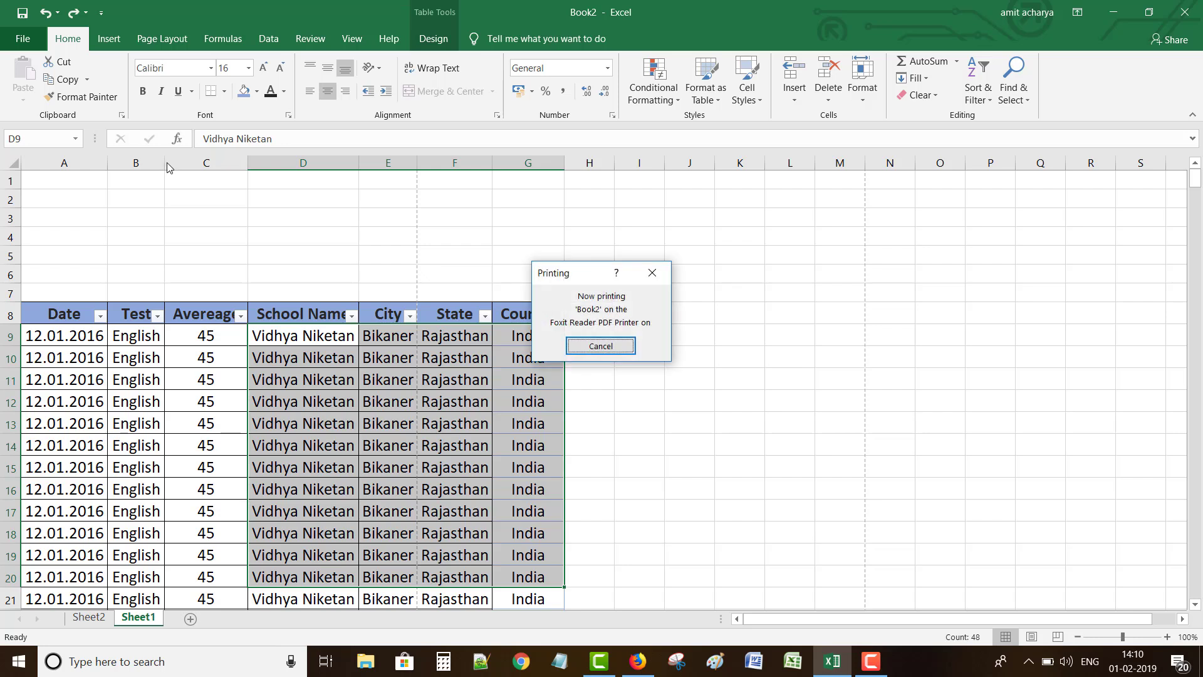